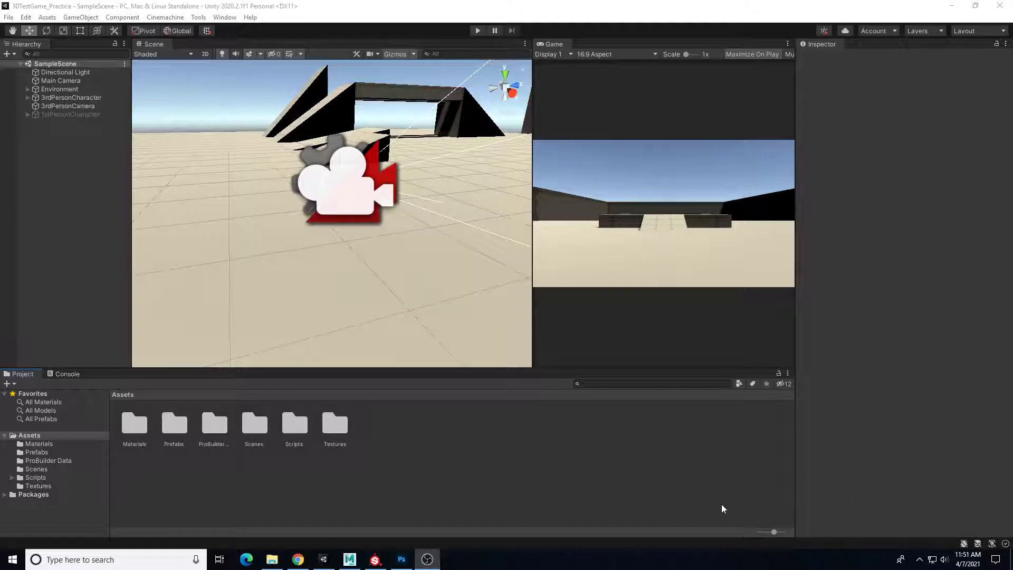
Switch to Maya and examine the closed chest model from several angles.
left_click(363, 555)
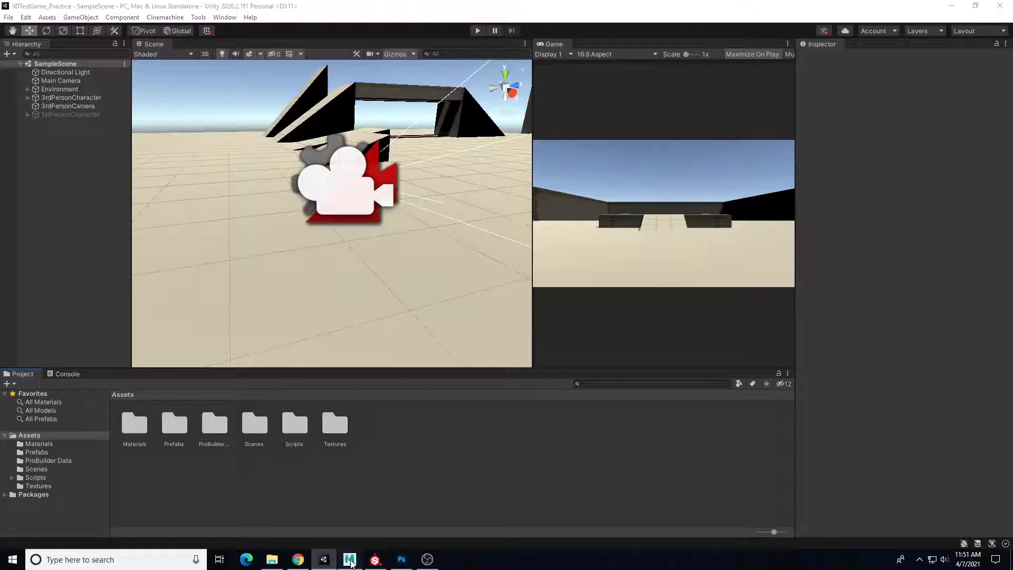
left_click_drag(404, 306, 445, 294, "alt")
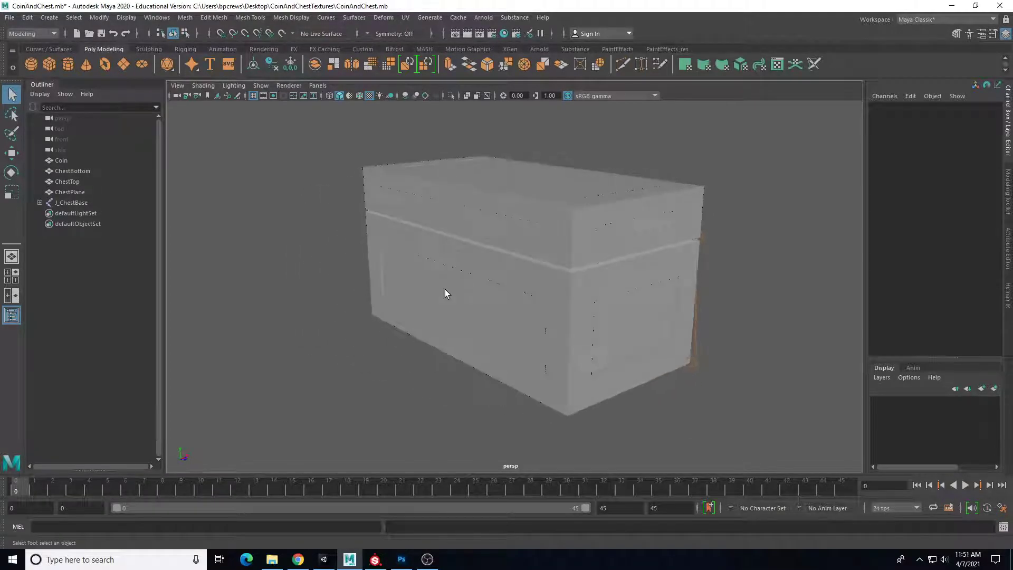
left_click_drag(178, 343, 389, 285, "alt")
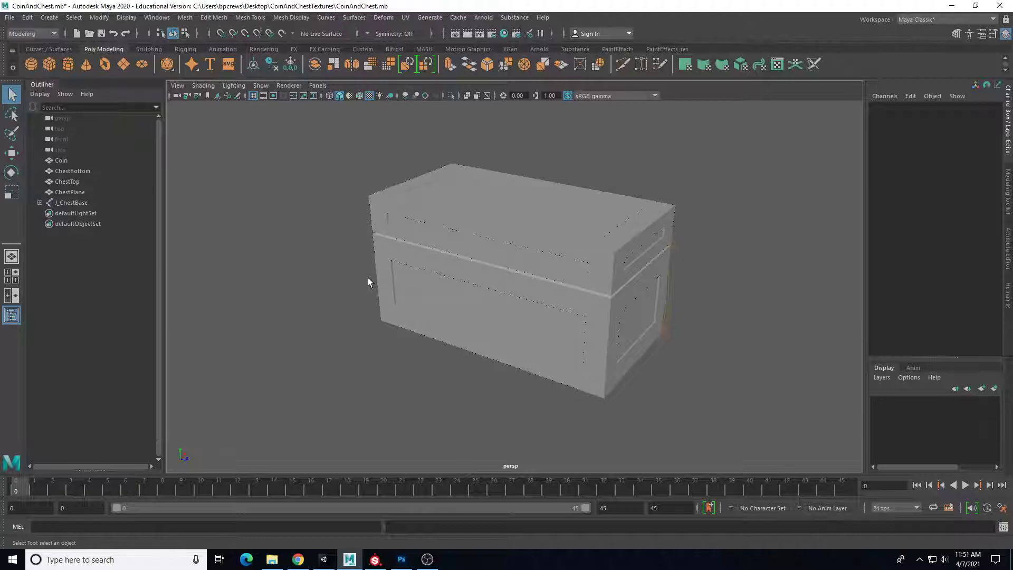
Hide ChestBottom, ChestTop, ChestPlane and J_ChestBase to inspect the coin up close.
left_click_drag(84, 173, 78, 200)
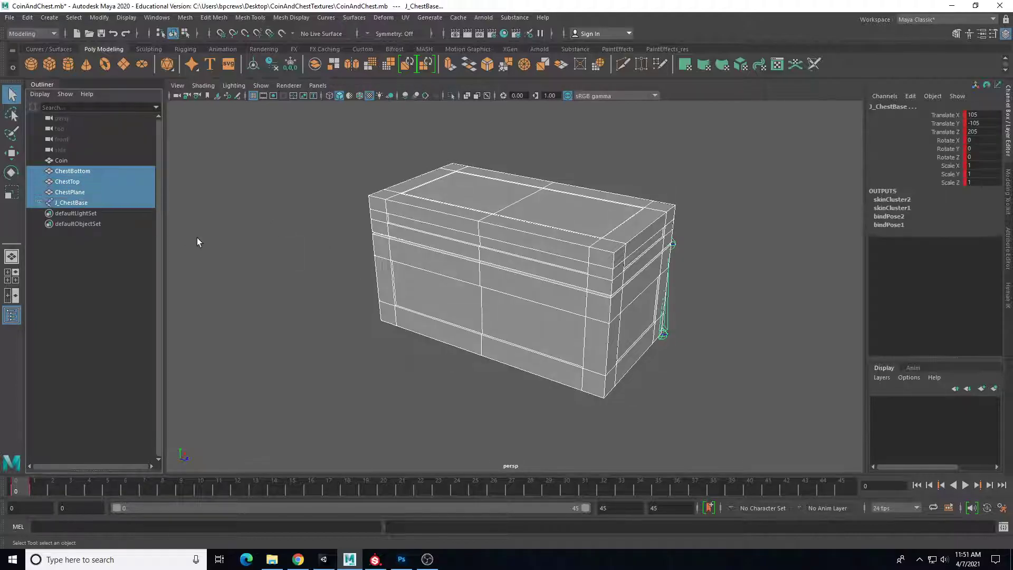
key("ctrl+h")
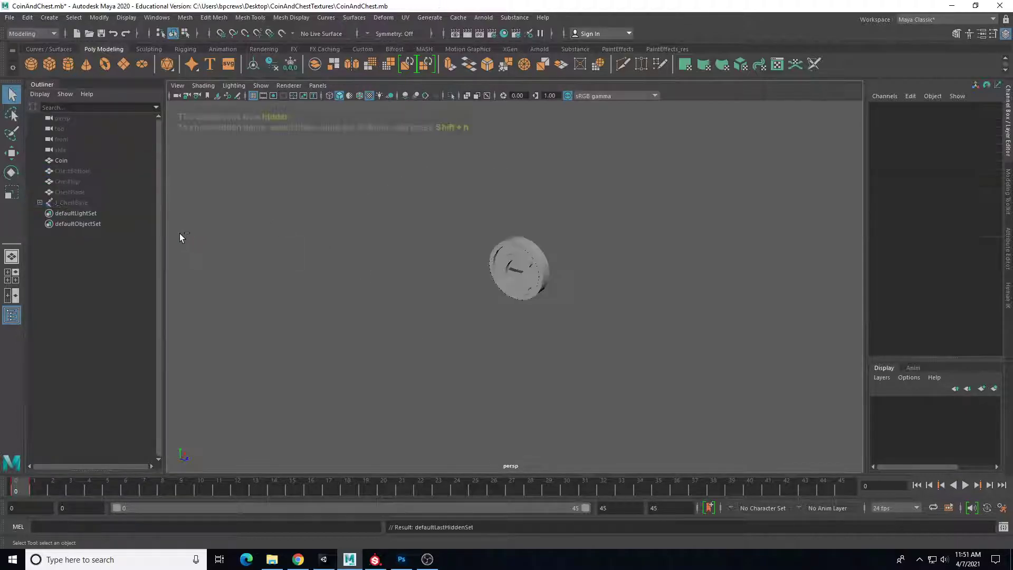
left_click(490, 275)
key("f")
left_click_drag(506, 293, 428, 325, "alt")
Show the hidden chest meshes and the J_ChestBase joint again and inspect the chest.
left_click_drag(79, 167, 69, 205)
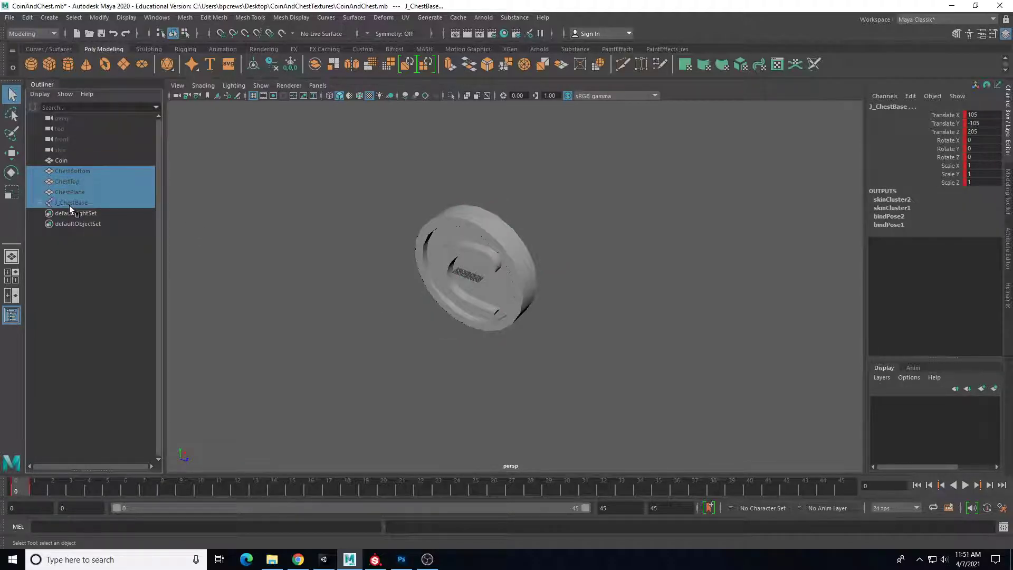
key("f")
left_click_drag(508, 239, 509, 262, "alt")
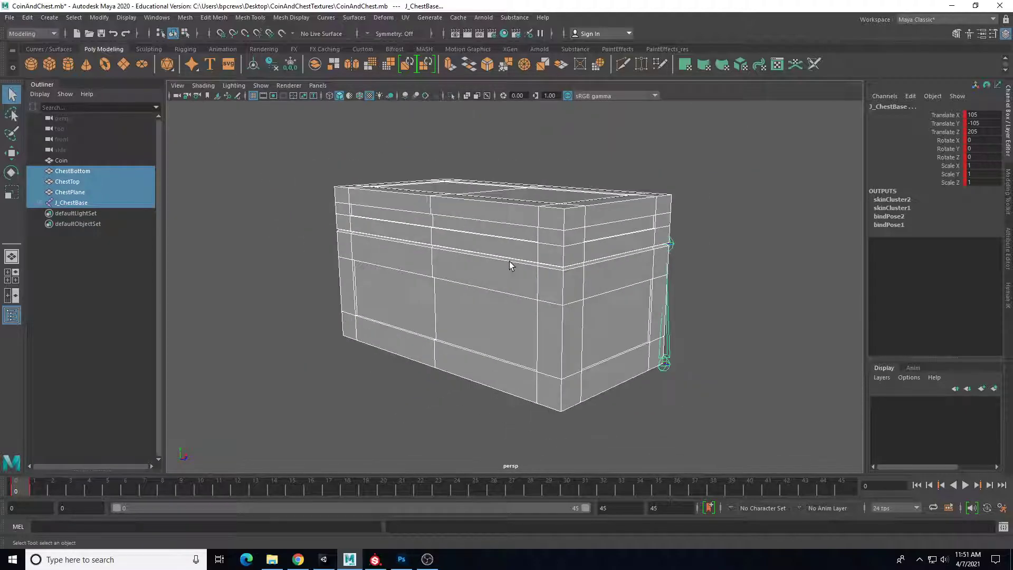
left_click(290, 245)
left_click_drag(425, 380, 239, 299, "alt")
Select the J_ChestTop joint under J_ChestBase and preview the chest lid's animation.
left_click(72, 203)
left_click(40, 204)
left_click(84, 213)
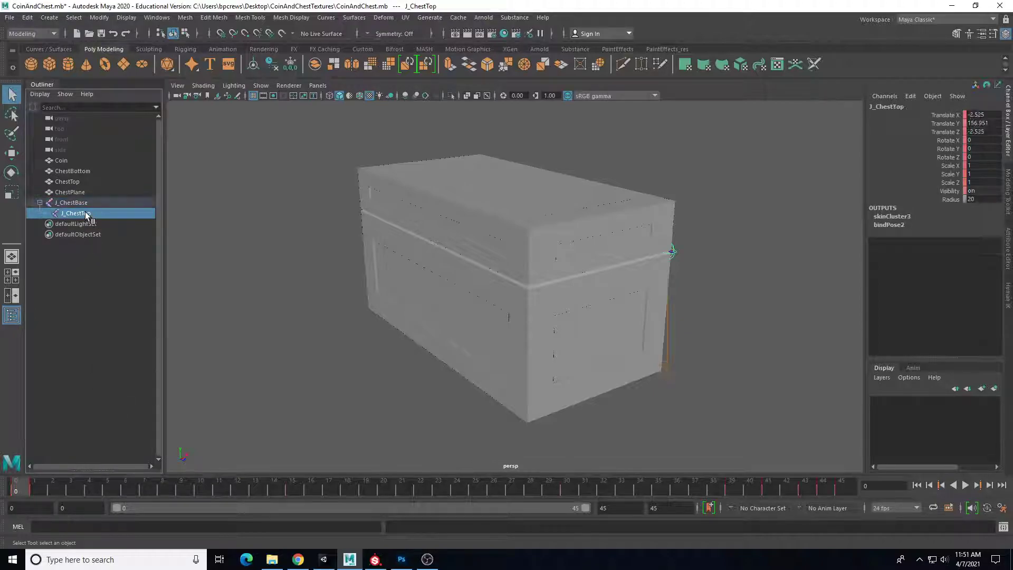
key("alt+v")
left_click_drag(267, 488, 2, 485)
scroll(783, 443, "down", 3)
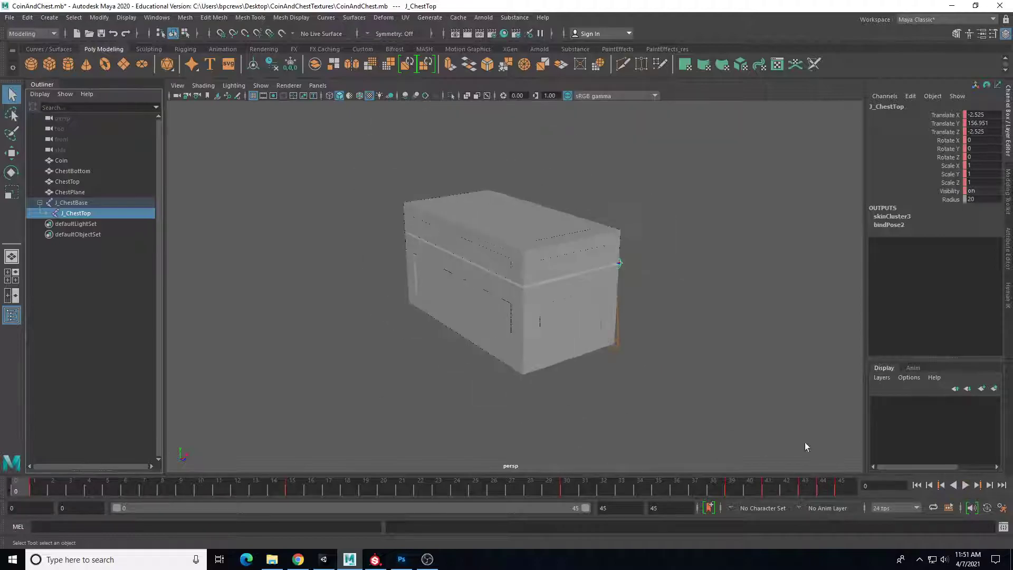
left_click(966, 486)
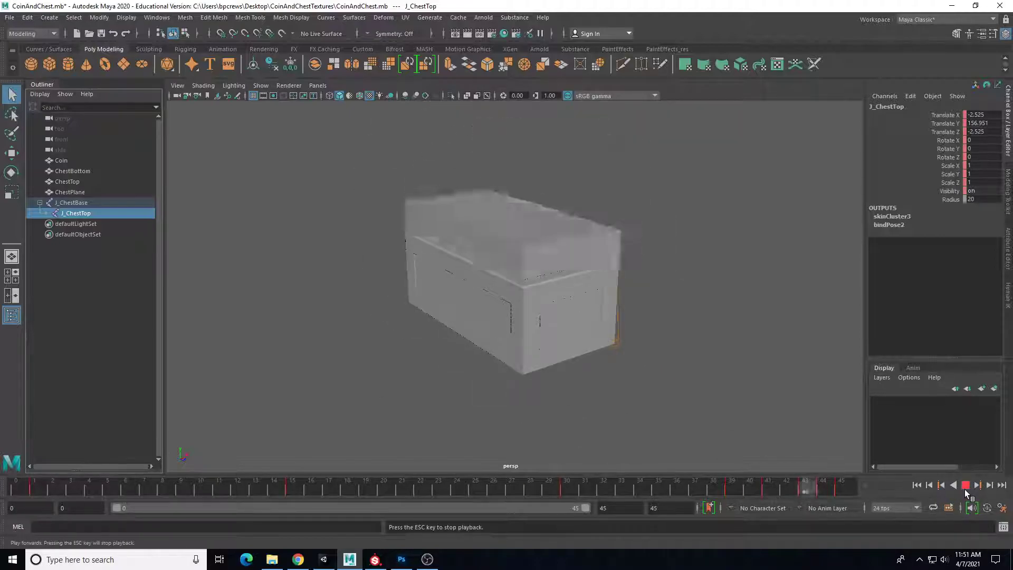
left_click(966, 486)
Set the time slider playback speed to 24 fps x 1 in the preferences and replay the lid animation from the start.
left_click(1002, 508)
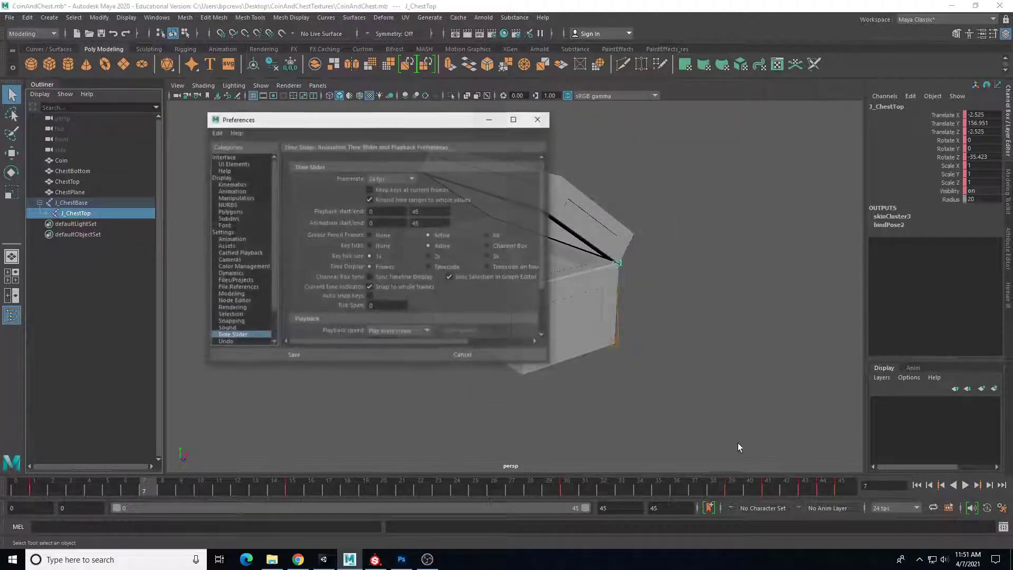
left_click(424, 329)
left_click(399, 354)
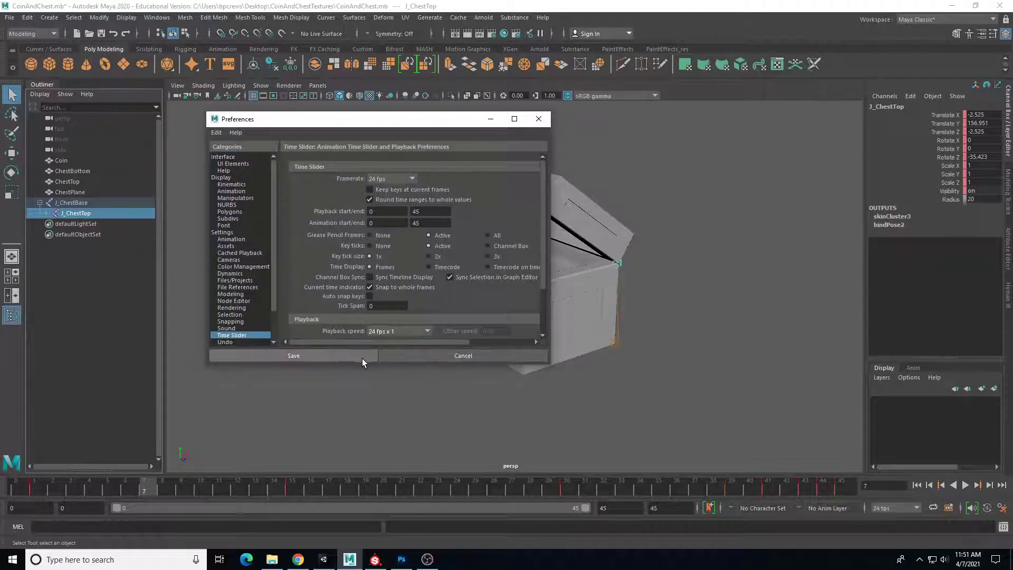
left_click(916, 485)
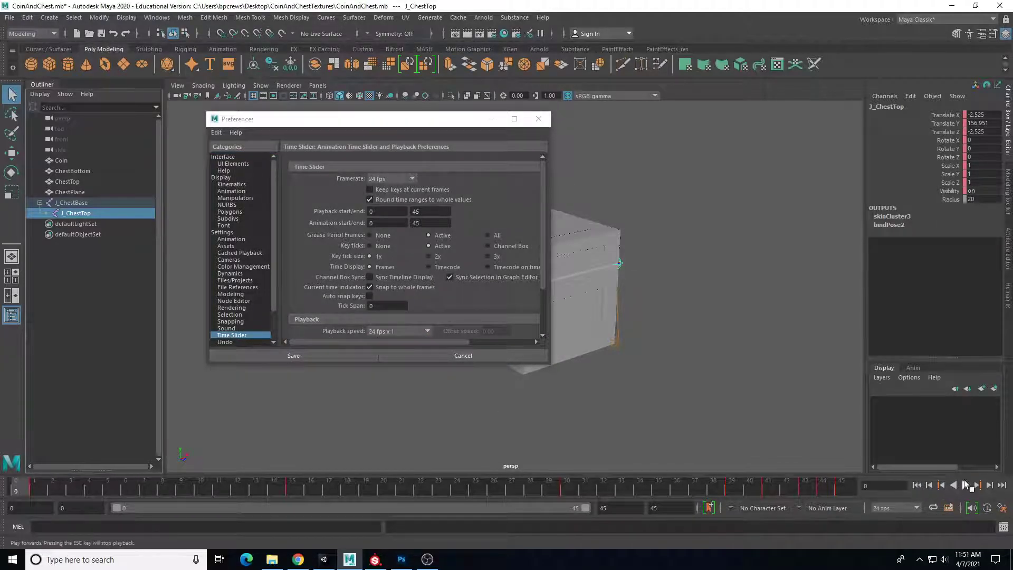
left_click(966, 485)
left_click(347, 355)
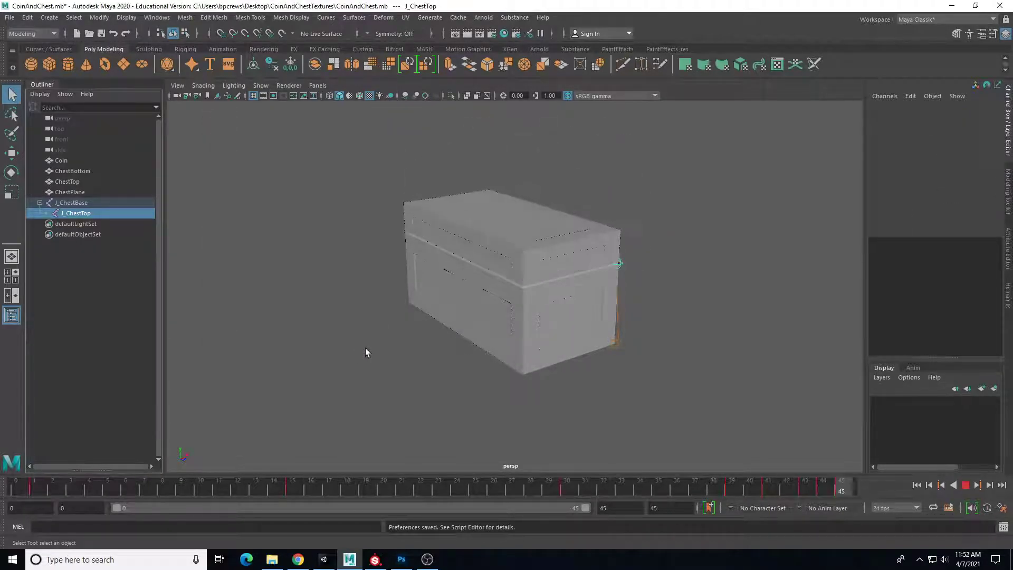
left_click(965, 488)
Examine the Coin mesh's UV layout in the UV Editor.
left_click_drag(486, 394, 464, 403, "alt")
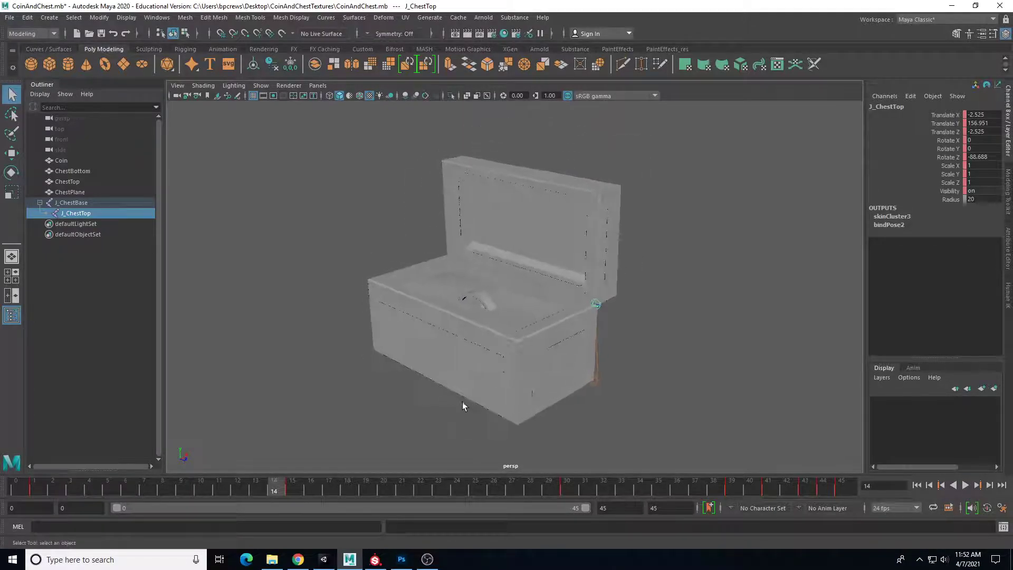
left_click(87, 160)
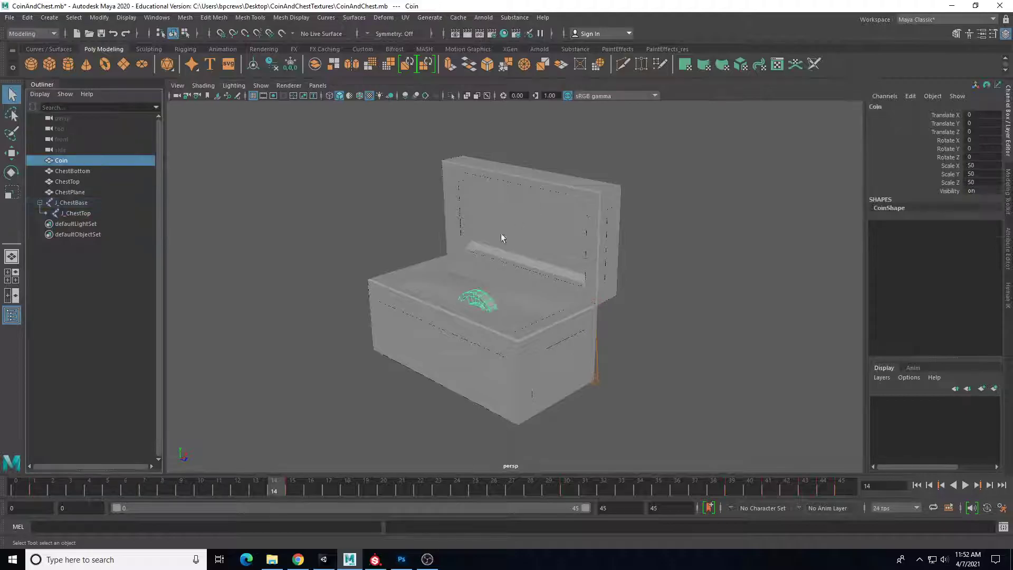
left_click(777, 65)
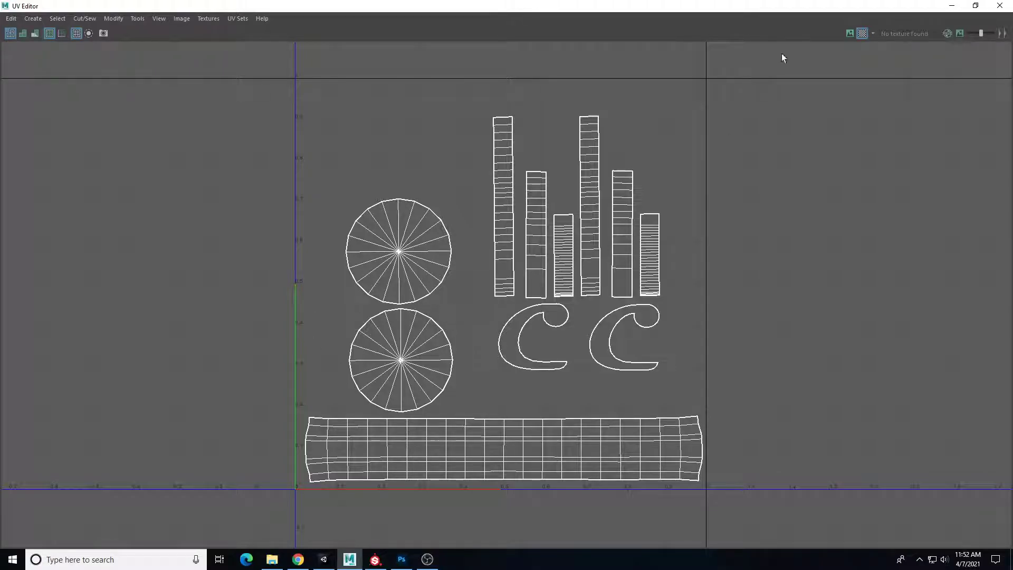
double_click(790, 10)
Examine the shared UV layout of ChestBottom, ChestTop and ChestPlane, and close the UV Editor.
left_click_drag(100, 171, 90, 191)
left_click_drag(553, 116, 452, 35)
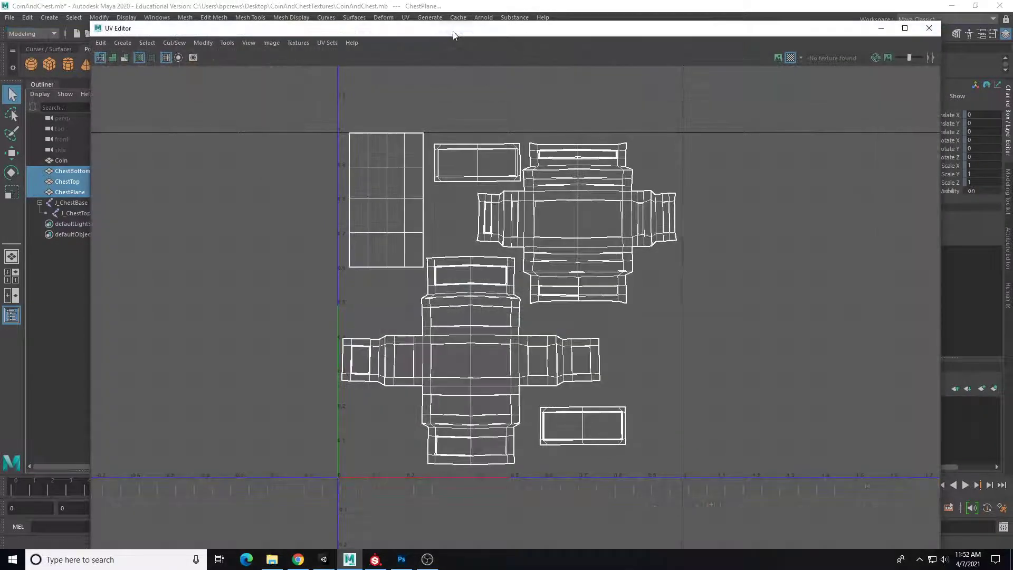
left_click(928, 29)
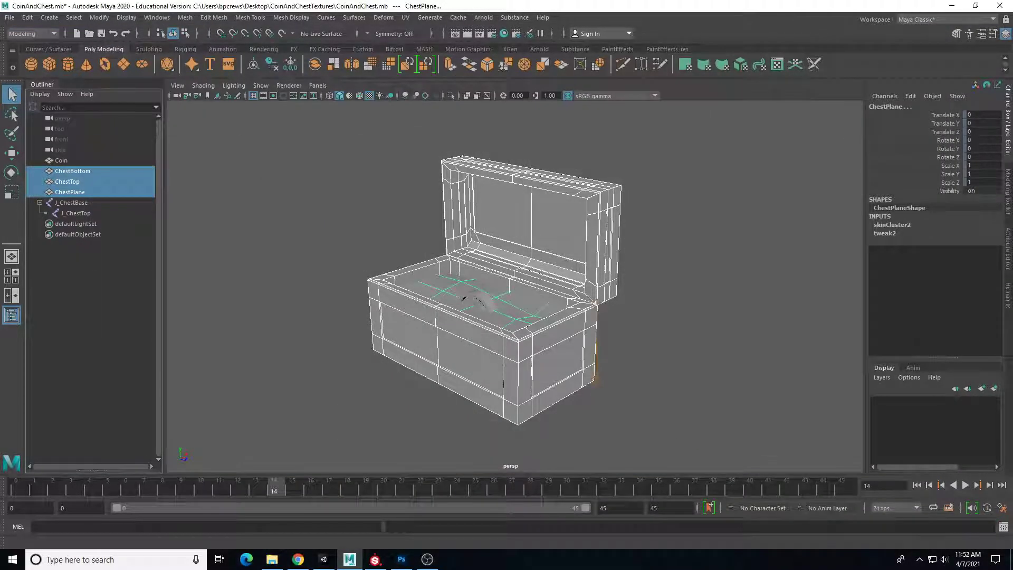
left_click(656, 305)
left_click_drag(656, 305, 427, 270, "alt")
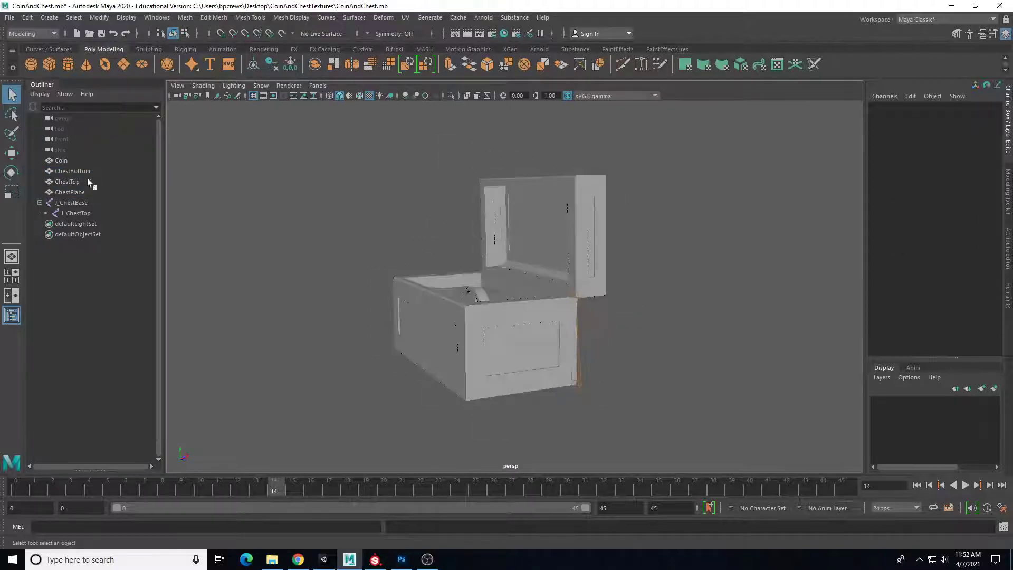
Hide ChestBottom, ChestTop, ChestPlane and J_ChestBase to isolate the coin.
left_click(62, 162)
left_click_drag(283, 226, 330, 255, "alt")
right_click_drag(330, 254, 451, 338, "alt")
left_click_drag(83, 172, 83, 207)
key("ctrl+h")
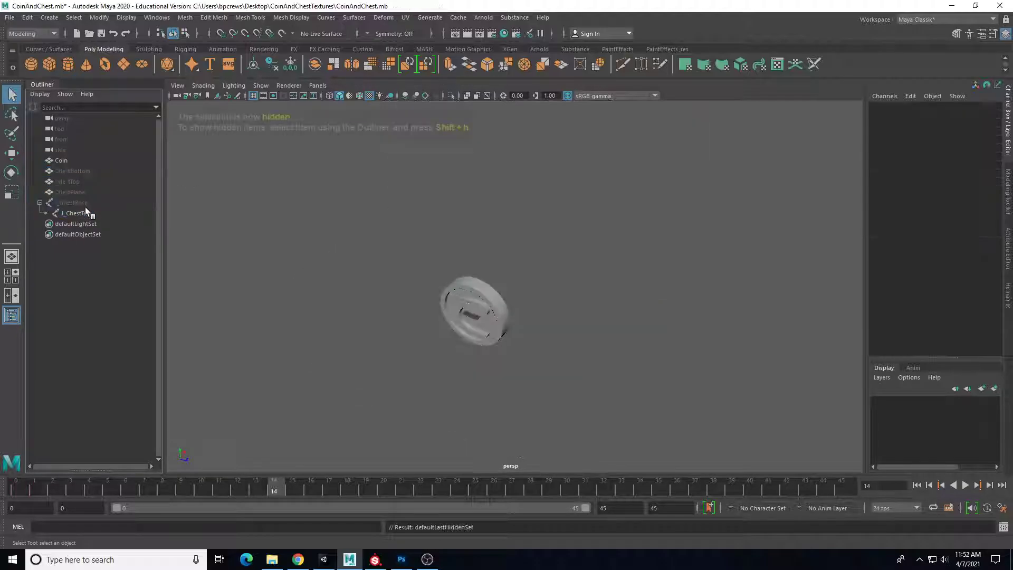
Select the Coin mesh and freeze its transformations.
left_click(75, 159)
left_click_drag(362, 240, 369, 274, "alt")
right_click_drag(369, 274, 422, 317, "alt")
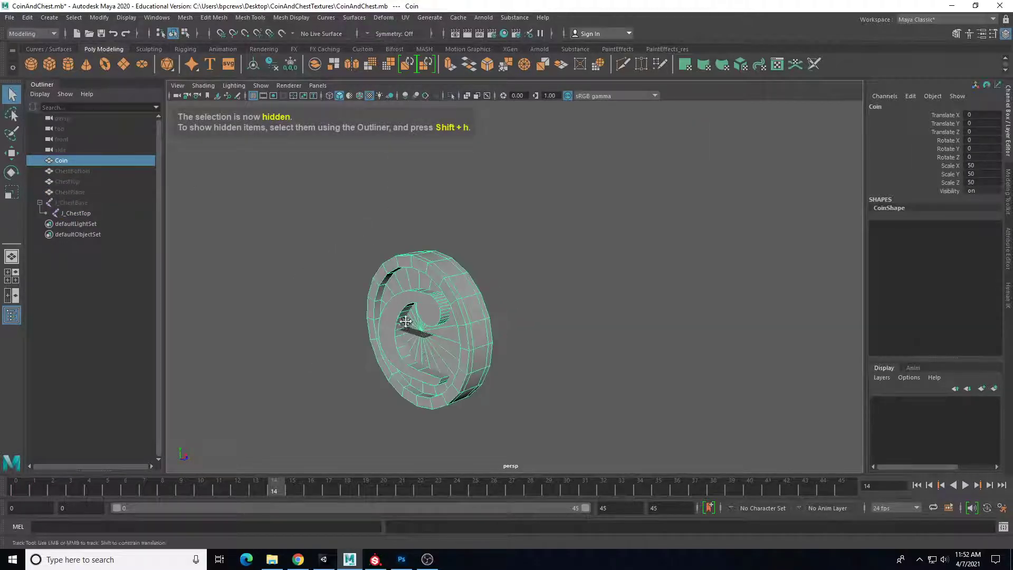
left_click_drag(422, 316, 443, 292, "alt")
middle_click_drag(443, 292, 502, 291, "alt")
left_click_drag(502, 291, 448, 309, "alt")
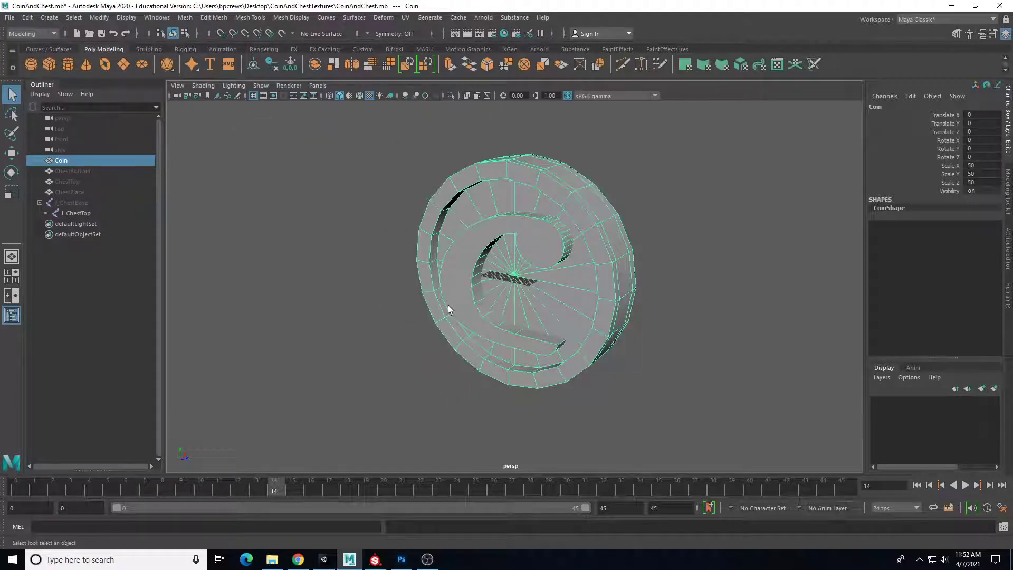
left_click(29, 17)
mouse_move(128, 141)
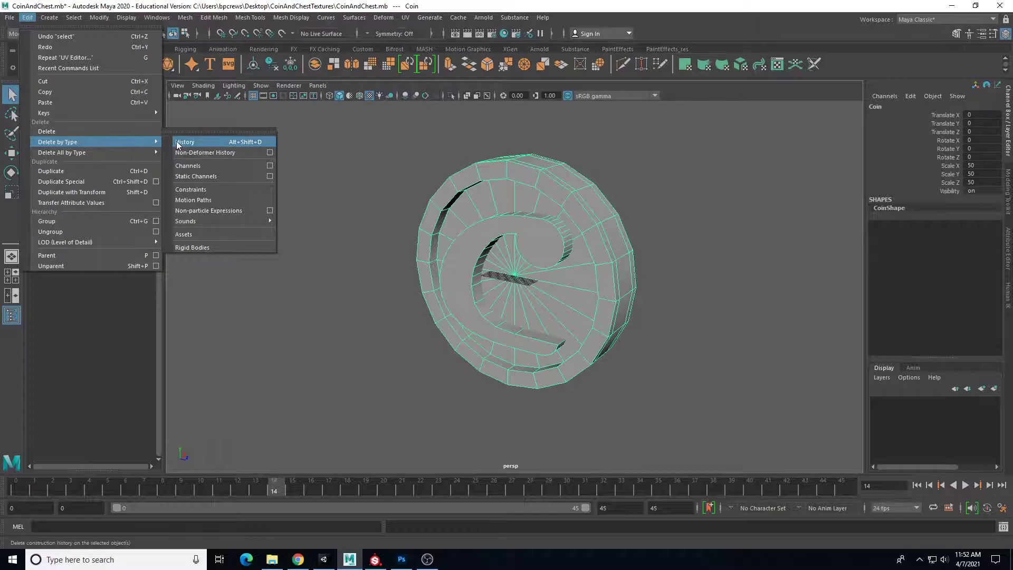
mouse_move(98, 17)
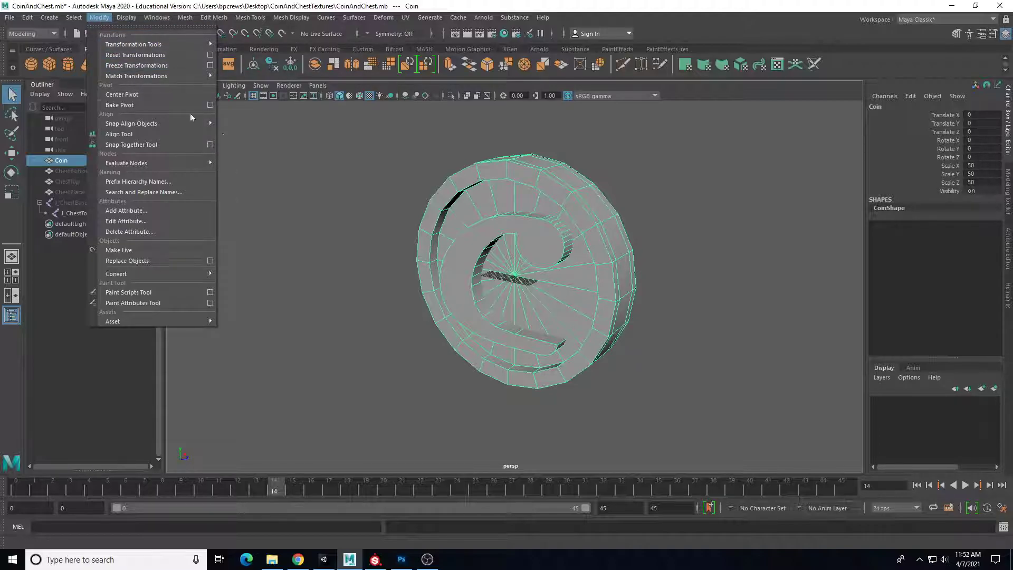
left_click(146, 68)
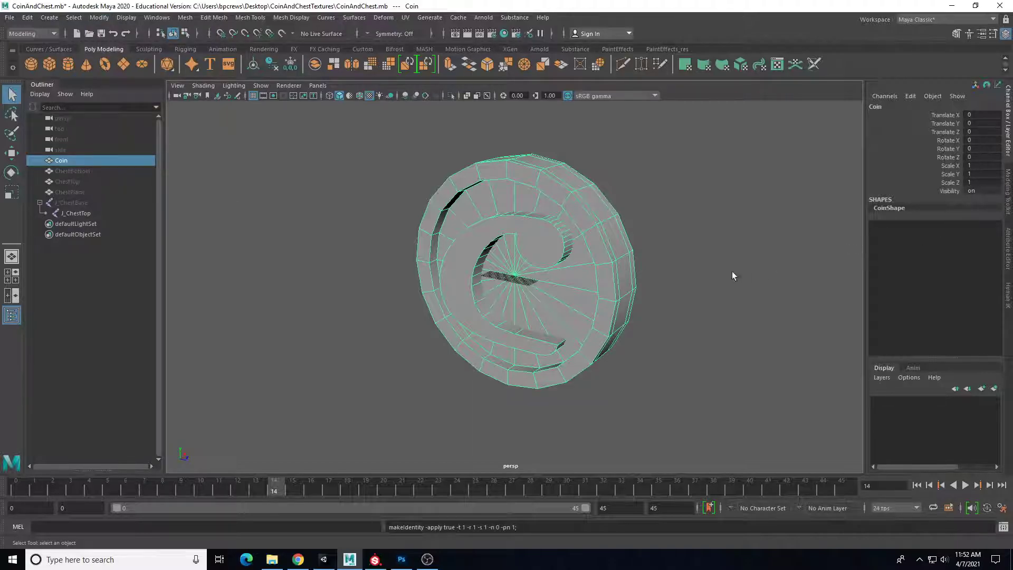
Set up an FBX export of the selected coin as Mesh_Coin.fbx in the desktop folder CoinAndChestTextures, then dismiss the export dialog.
left_click(13, 19)
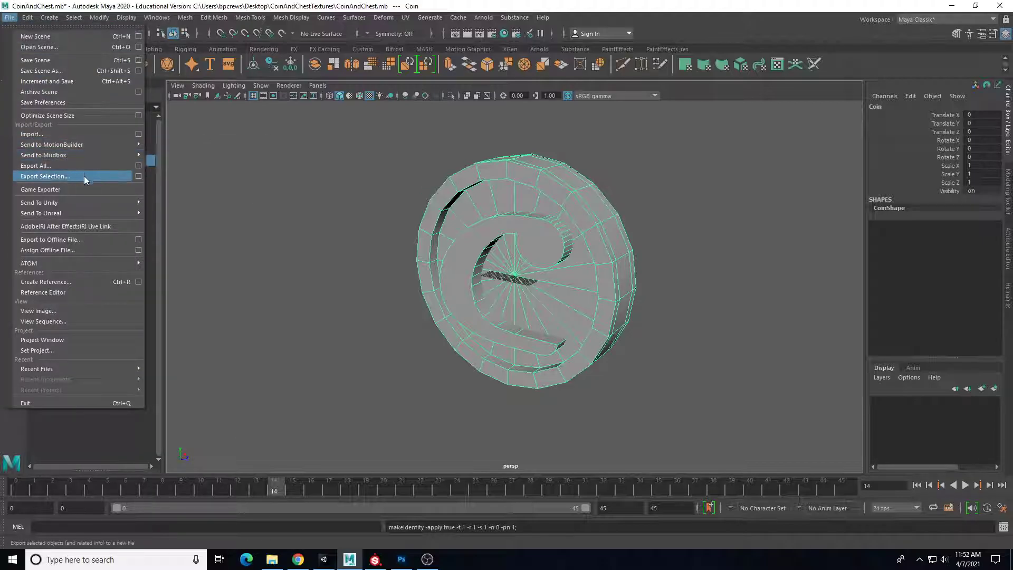
left_click(83, 176)
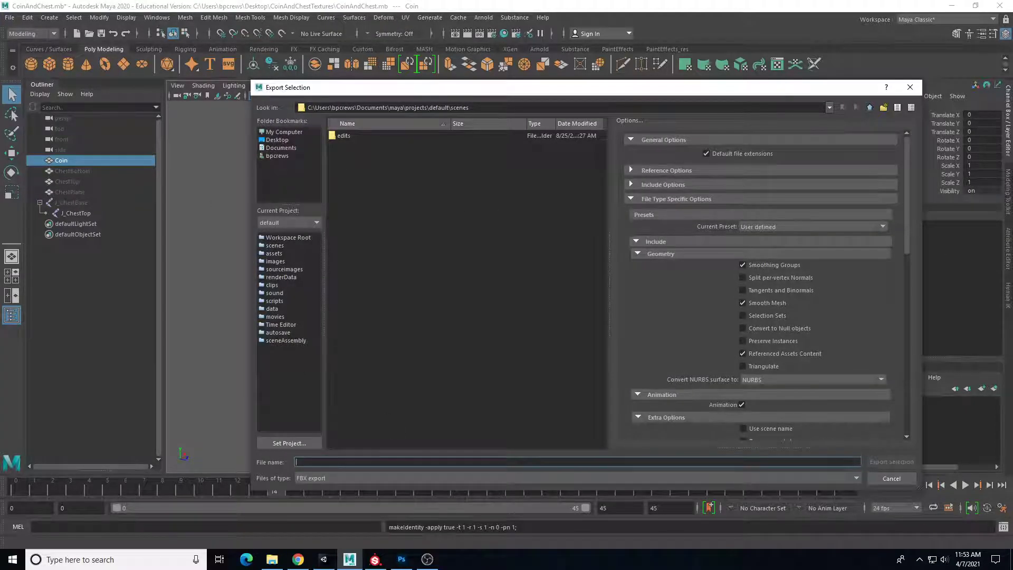
left_click(329, 476)
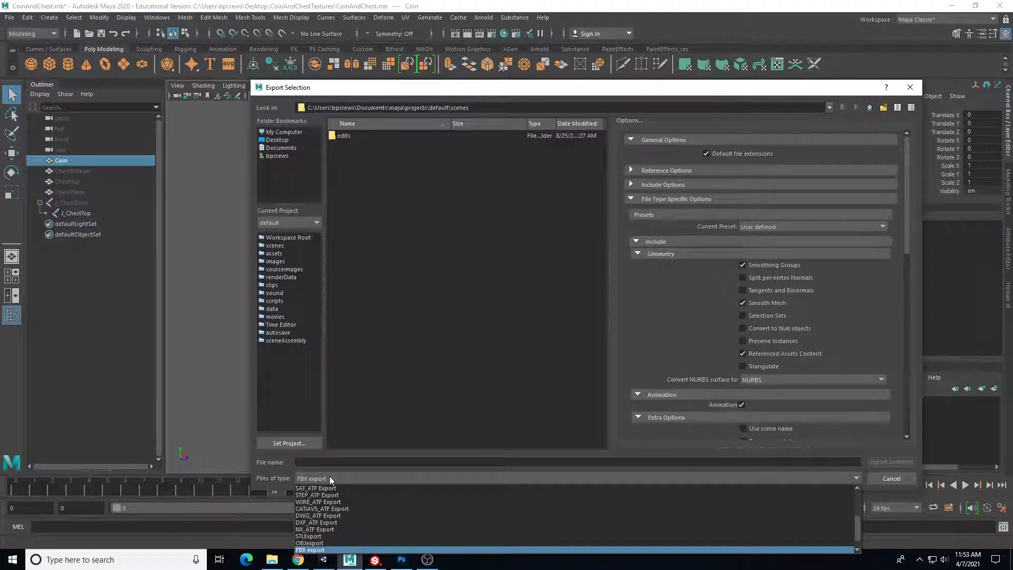
left_click(315, 550)
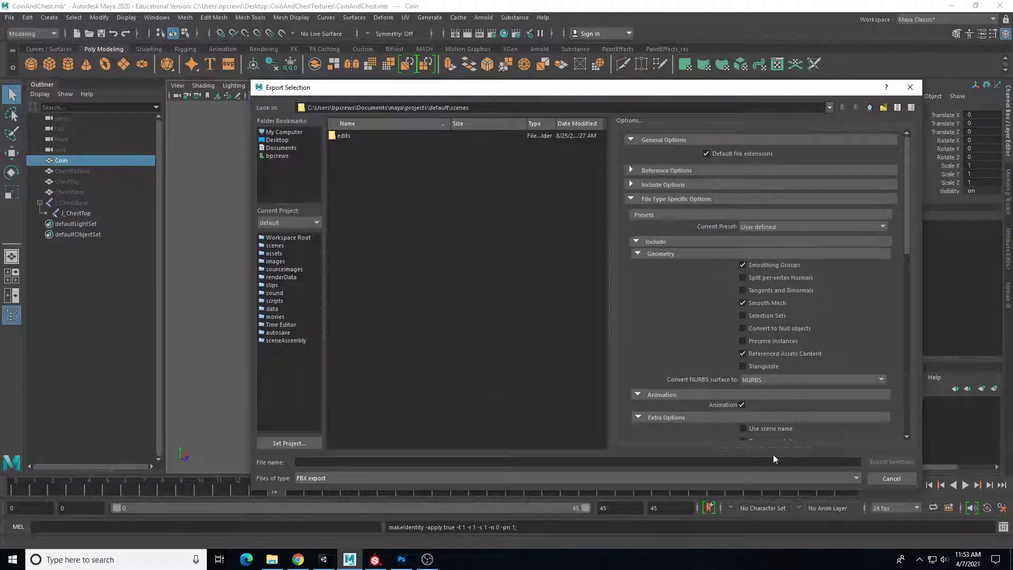
left_click(275, 140)
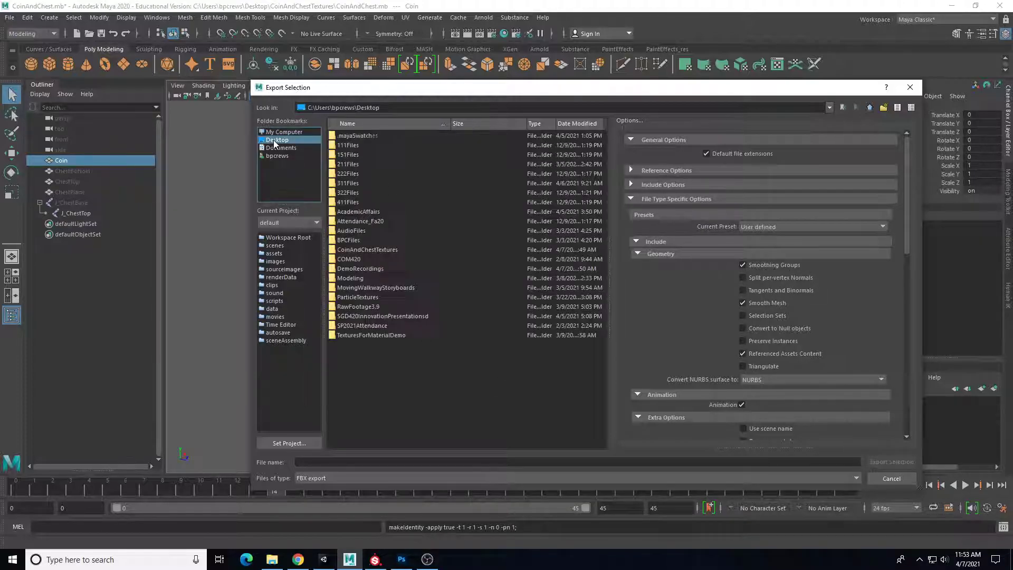
double_click(370, 250)
left_click(355, 154)
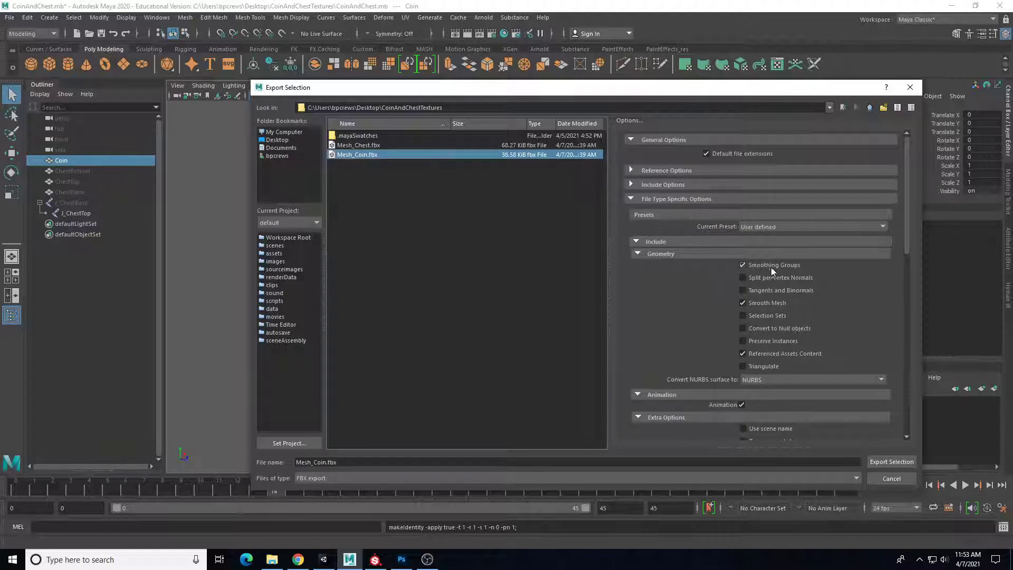
left_click(894, 478)
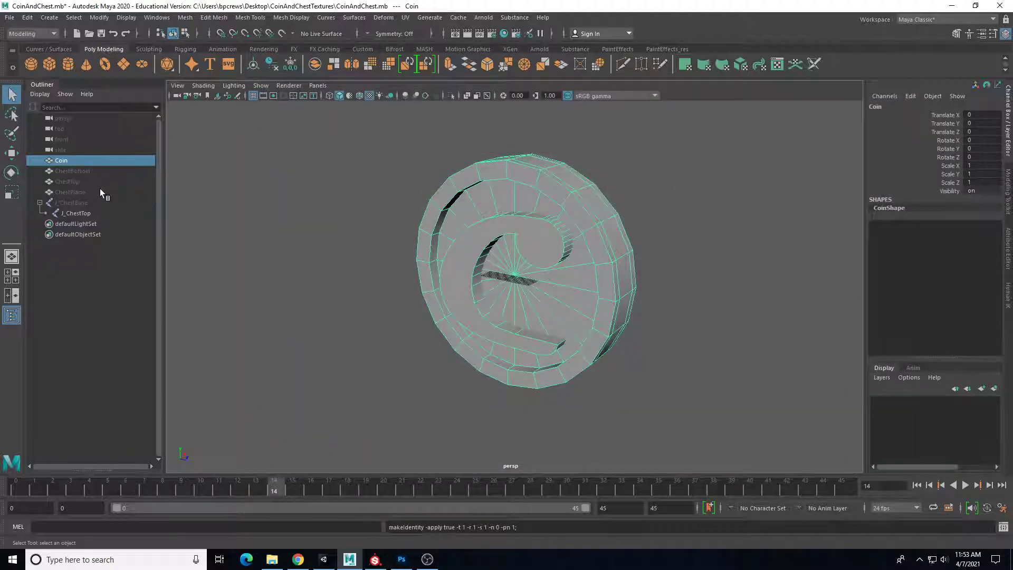
Hide the coin, then select and unhide ChestBottom, ChestTop, ChestPlane and the J_ChestBase joint chain, undoing the accidental reparenting.
key("ctrl+h")
left_click_drag(84, 171, 81, 214)
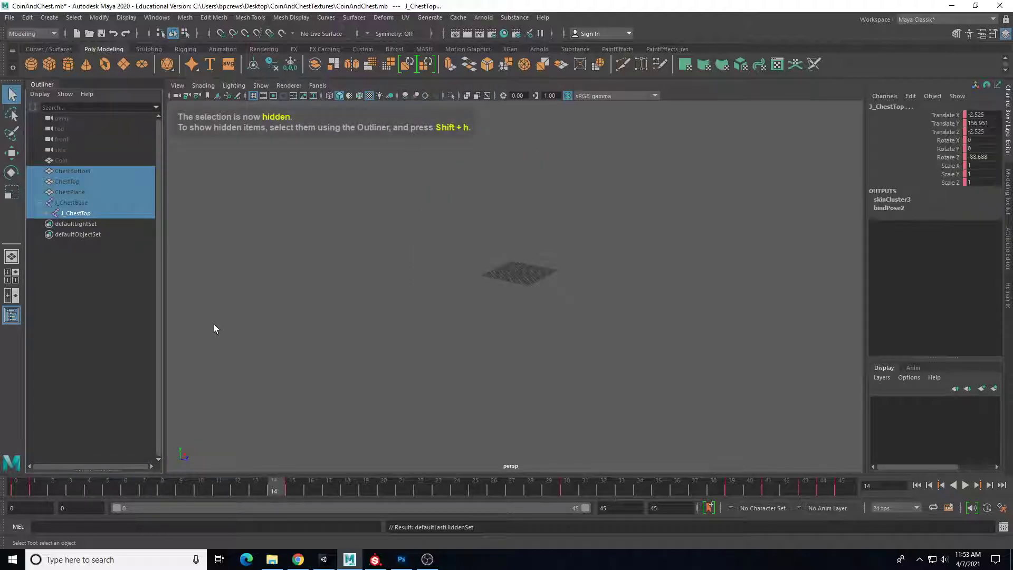
key("ctrl+z")
key("ctrl+z")
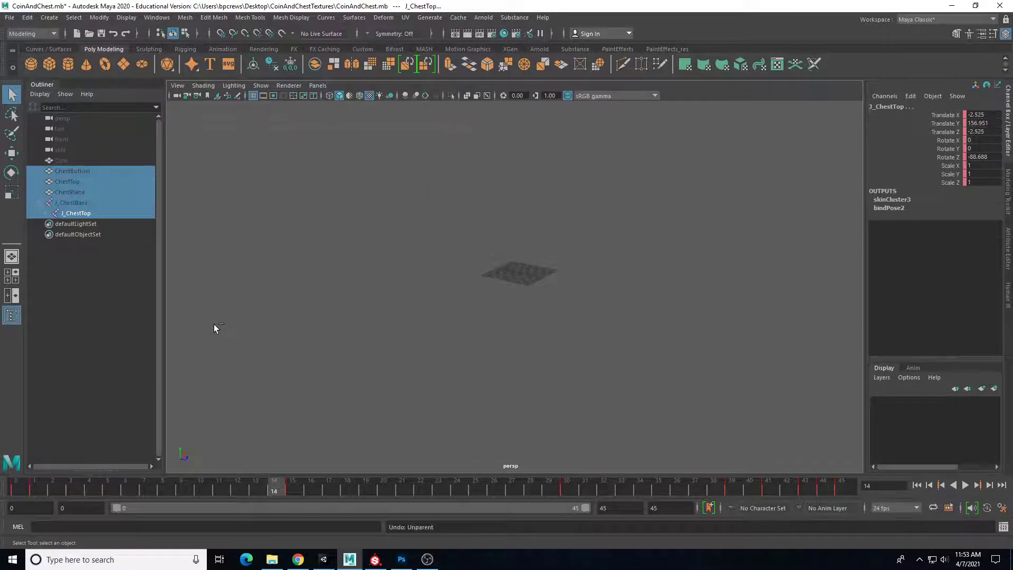
key("shift+h")
scroll(448, 271, "down", 8)
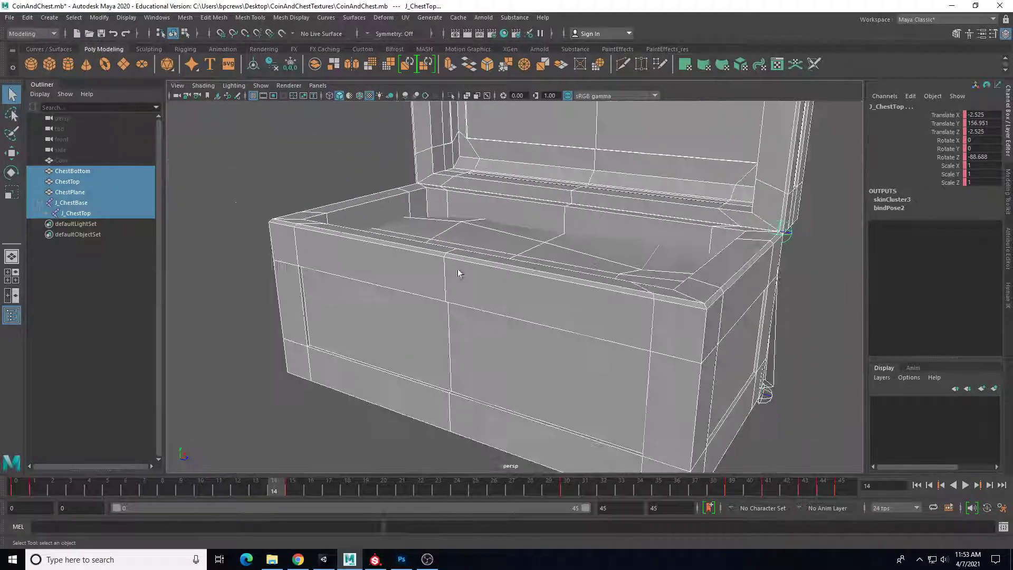
left_click_drag(494, 278, 386, 287, "alt")
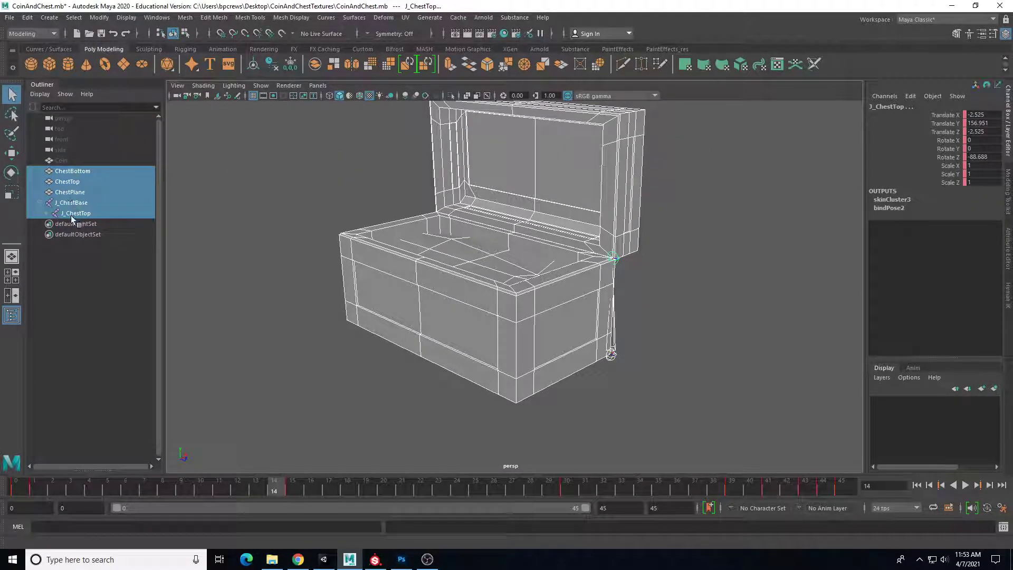
Set up an FBX export of the selected chest as Mesh_Chest.fbx in the desktop folder CoinAndChestTextures, then dismiss the dialog and deselect everything.
left_click(12, 18)
left_click(47, 176)
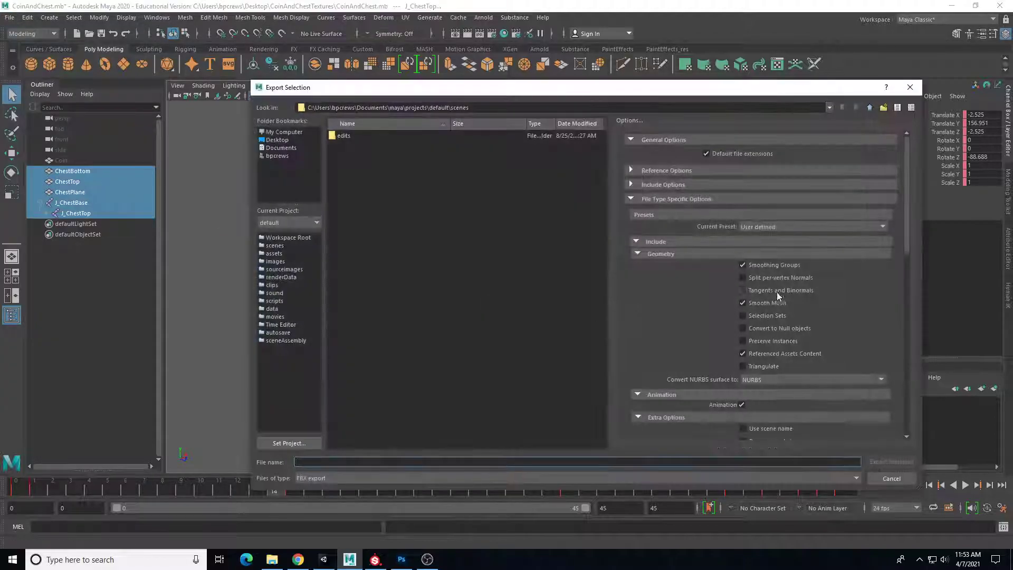
left_click(290, 140)
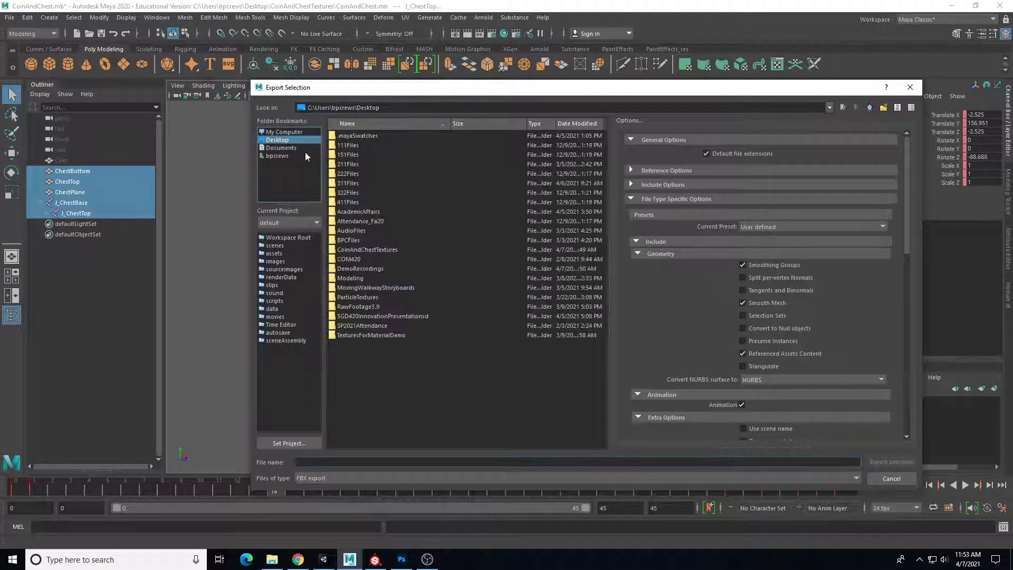
double_click(374, 250)
left_click(370, 146)
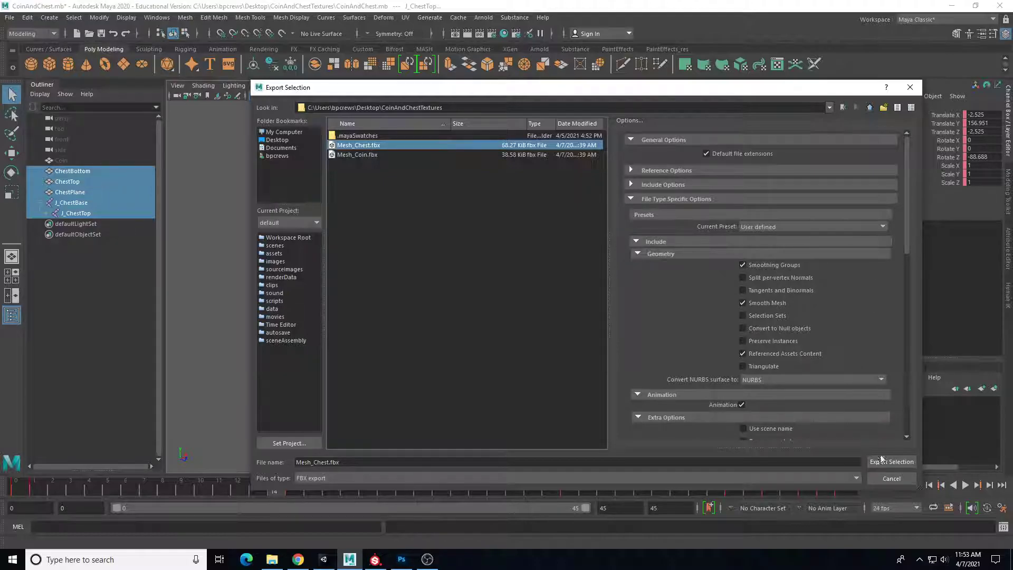
left_click(892, 478)
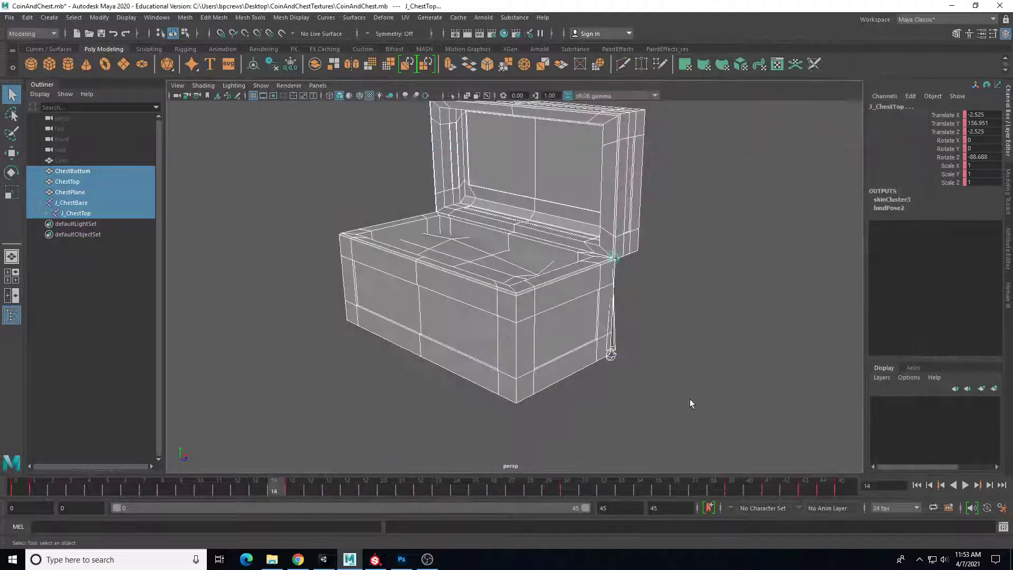
left_click(222, 235)
left_click_drag(223, 236, 340, 311, "alt")
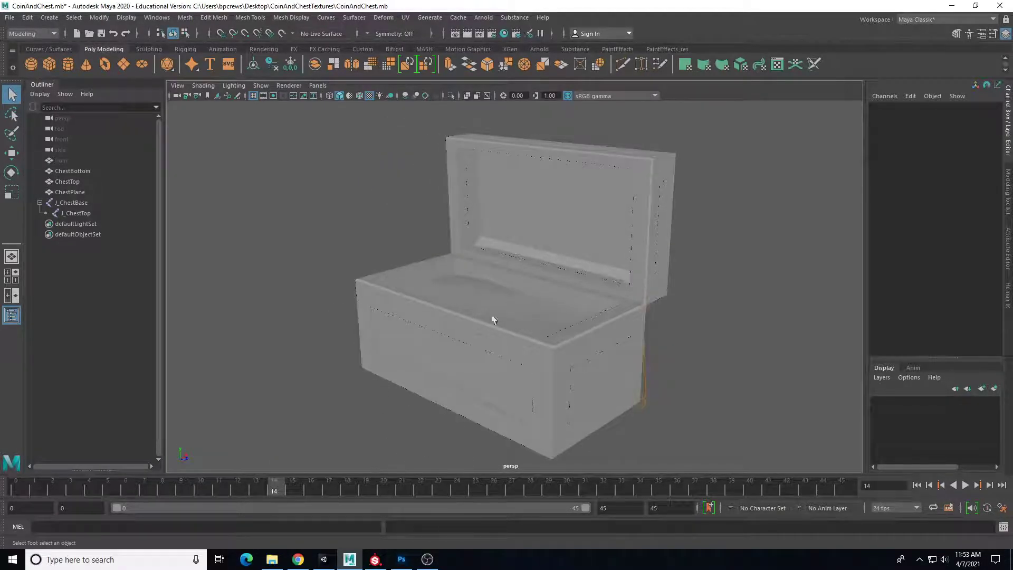
Switch to Substance Painter and examine the textured chest from several angles alongside its UV layout.
left_click(375, 561)
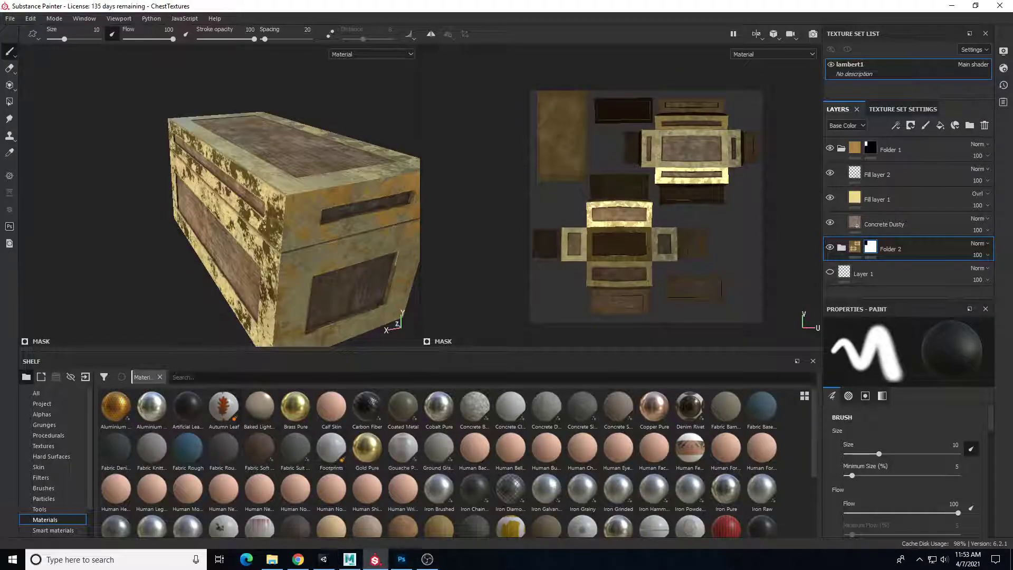
right_click_drag(184, 308, 158, 296, "alt")
middle_click_drag(157, 295, 88, 257, "alt")
left_click_drag(89, 256, 308, 168, "alt")
middle_click_drag(312, 211, 508, 188, "alt")
scroll(510, 187, "down", 1)
left_click_drag(362, 212, 201, 220, "alt")
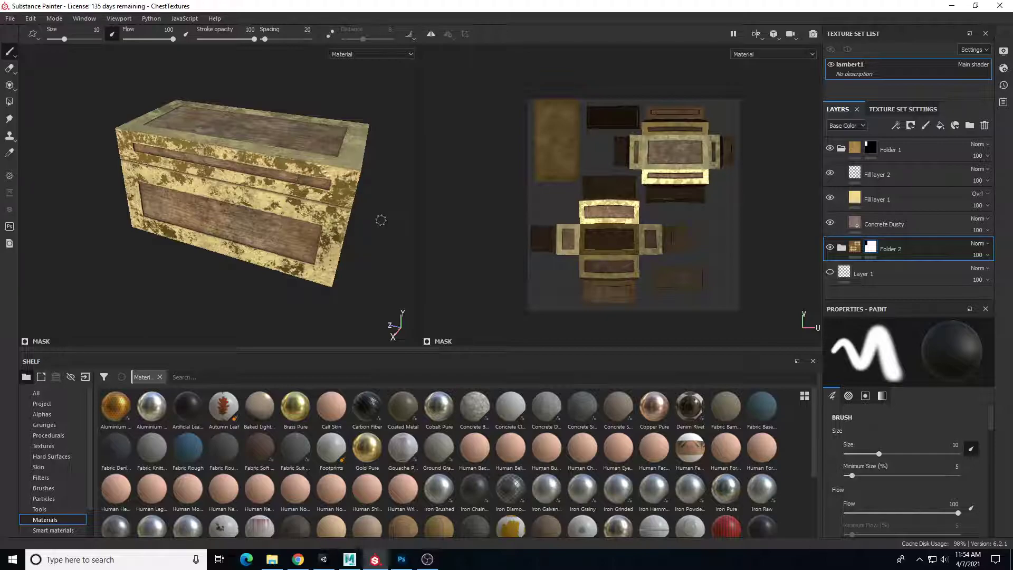
left_click_drag(375, 214, 344, 195, "alt")
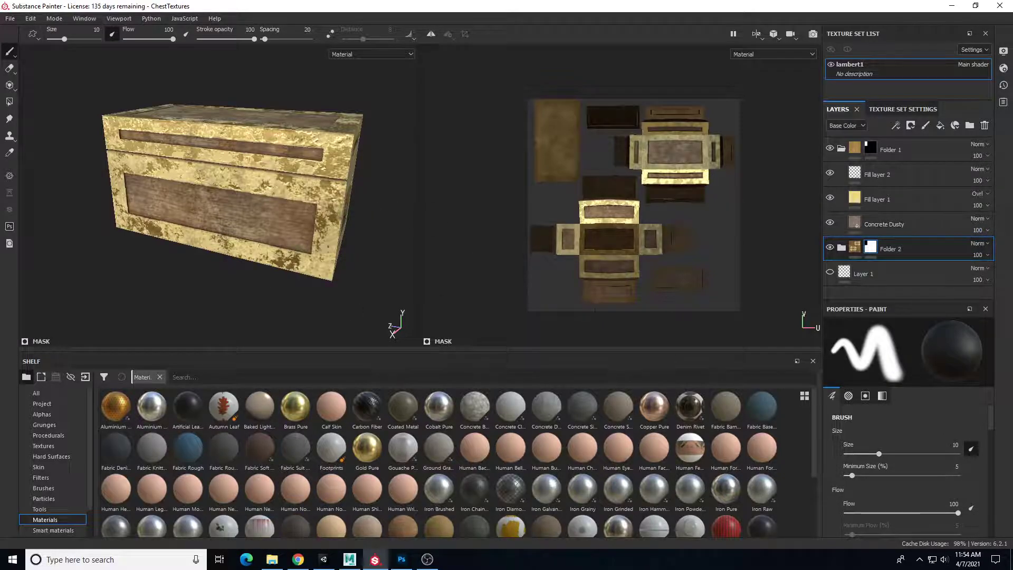
Set the texture export's output directory to the desktop folder CoinAndChestTextures, review the list of exports, and close the dialog without exporting.
left_click(10, 18)
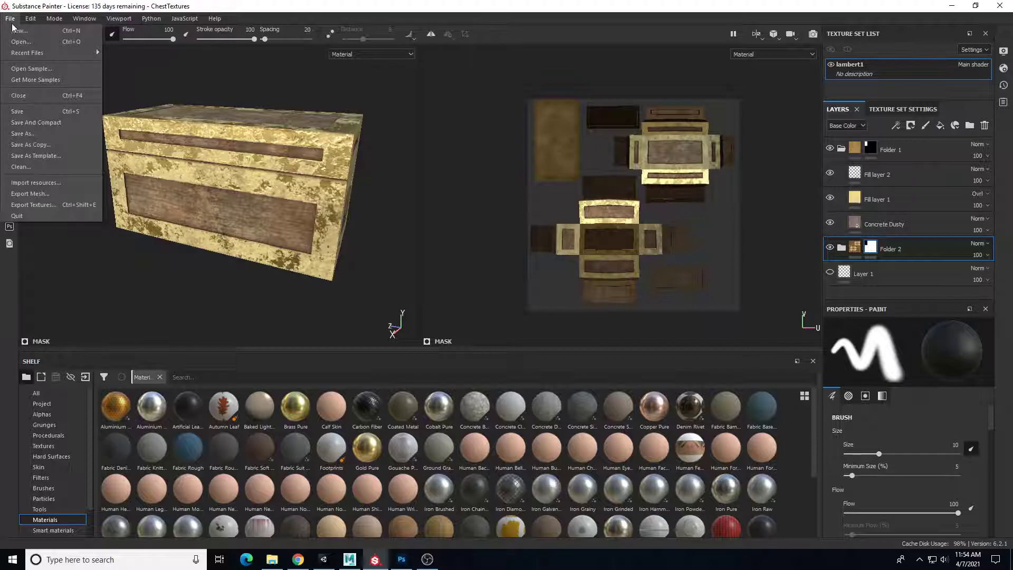
left_click(23, 204)
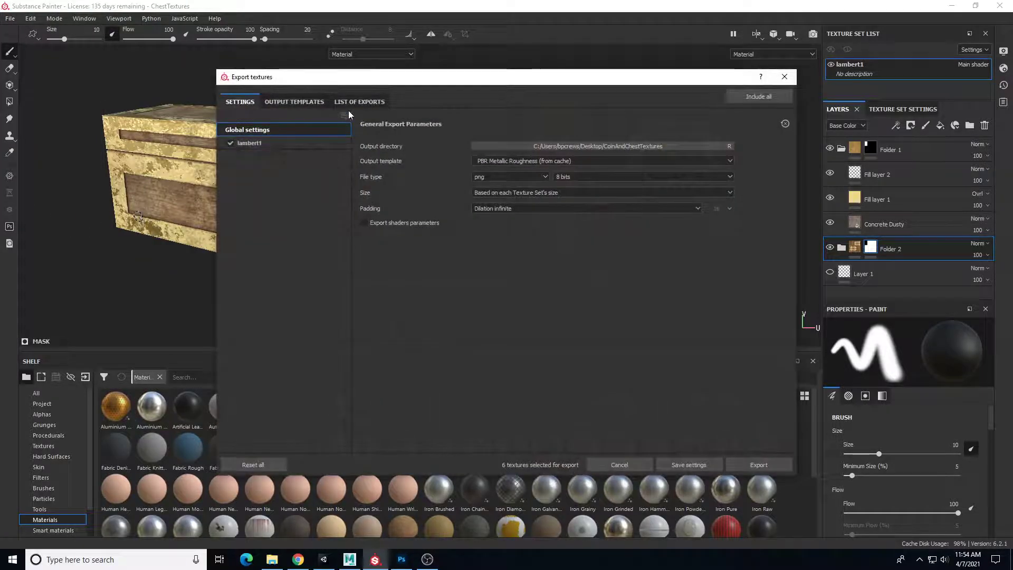
left_click(639, 146)
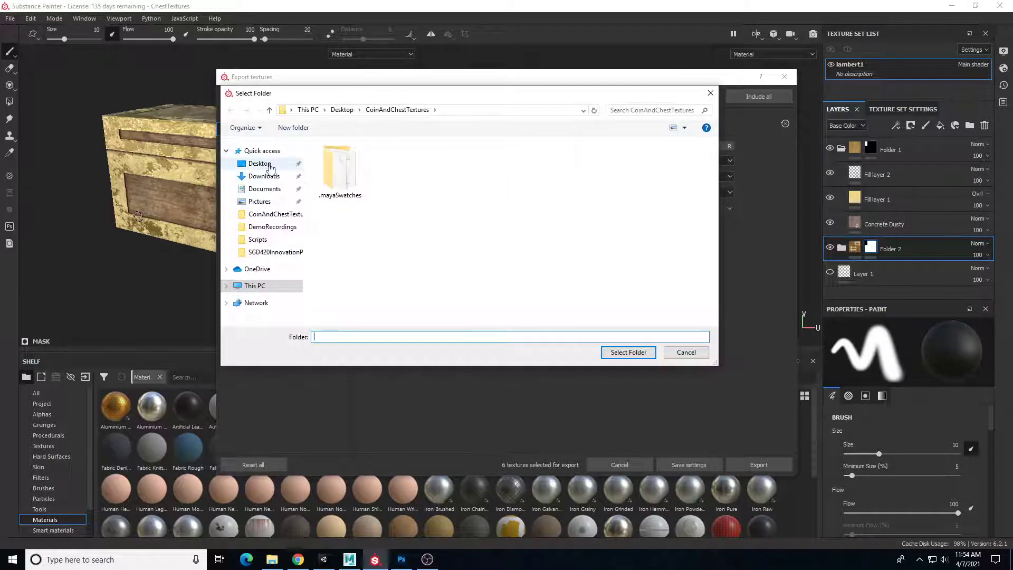
left_click(261, 165)
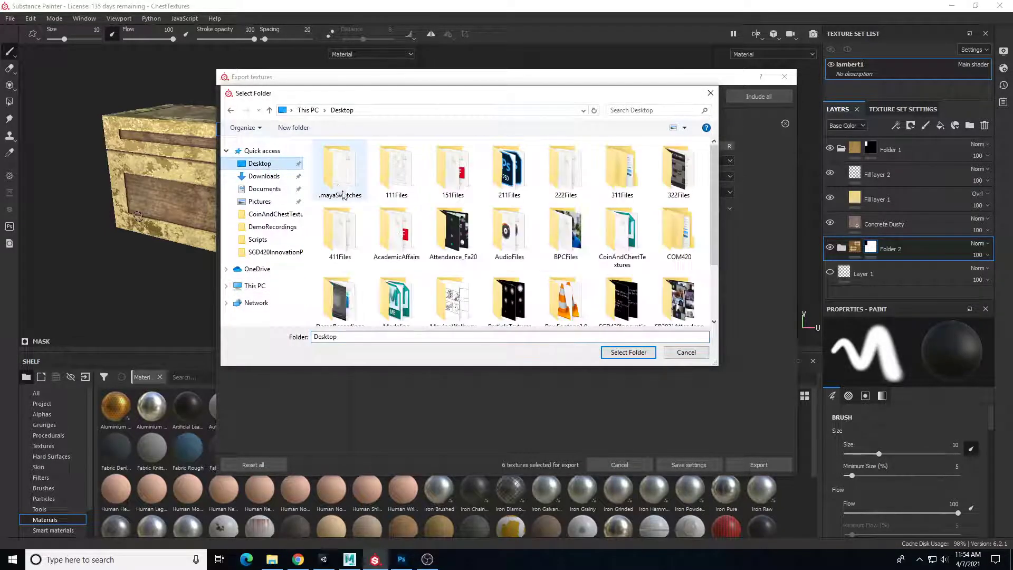
double_click(626, 232)
left_click(628, 353)
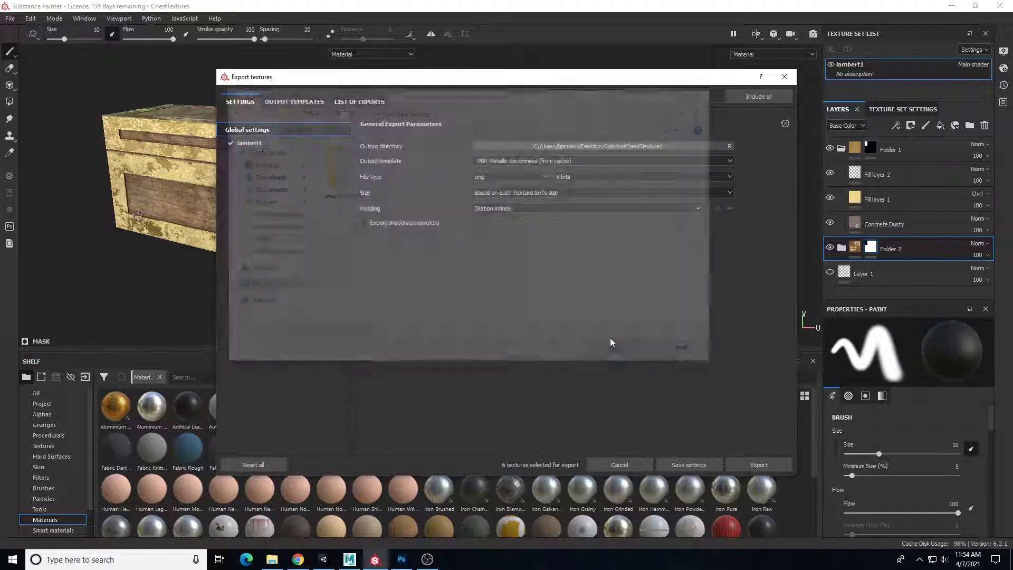
left_click(370, 103)
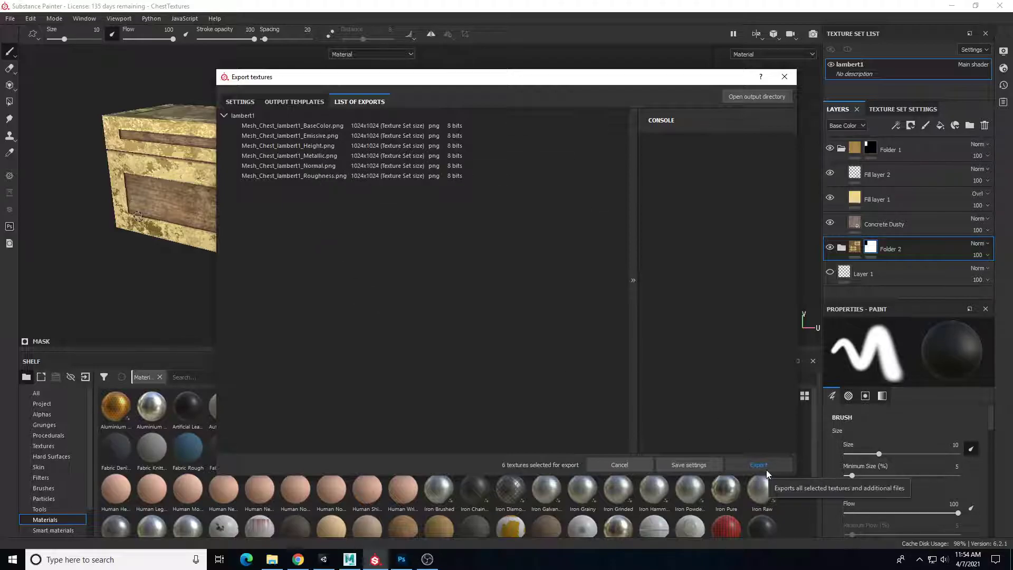
left_click(782, 77)
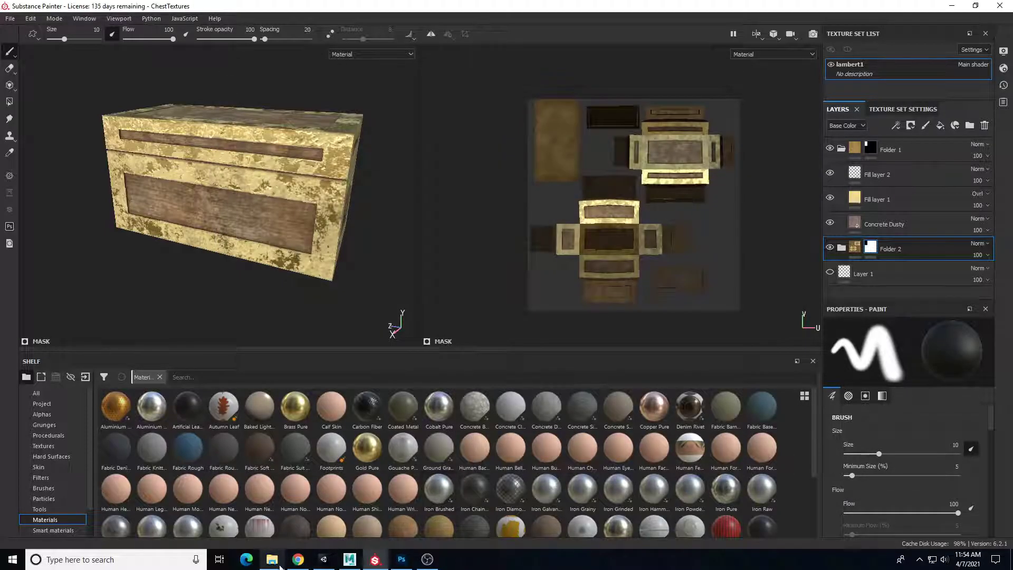
Switch to the CoinAndChestTextures folder in File Explorer and examine the chest's texture images from BaseColor through Normal, then close the viewer.
left_click(272, 559)
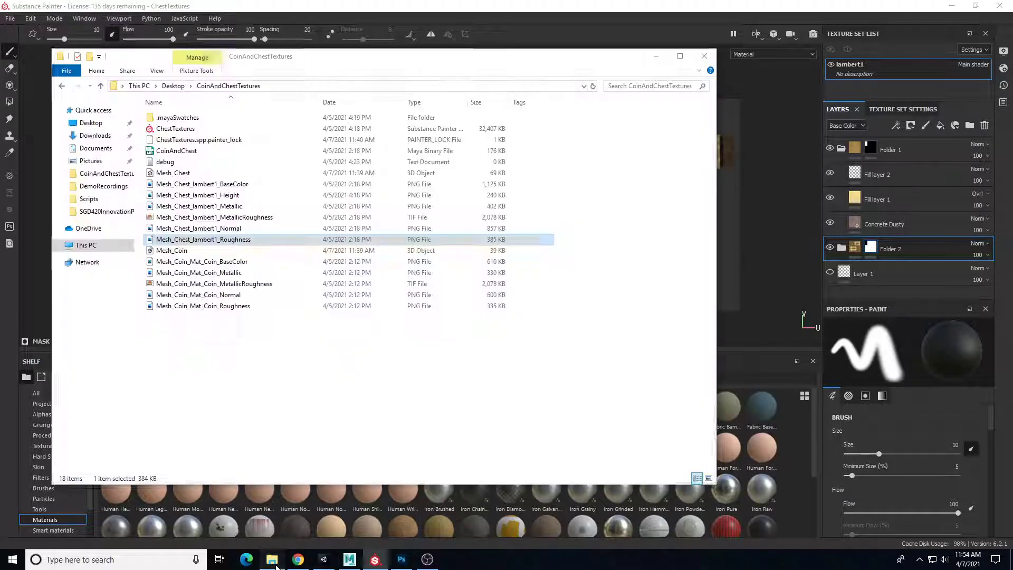
double_click(217, 185)
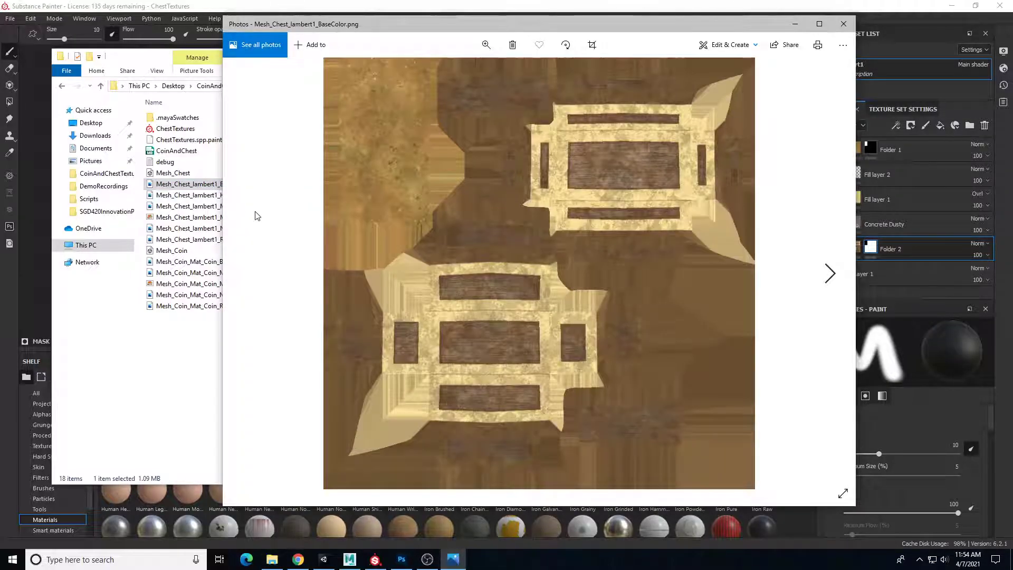
key("Right")
key("Right")
key("Right")
key("Left")
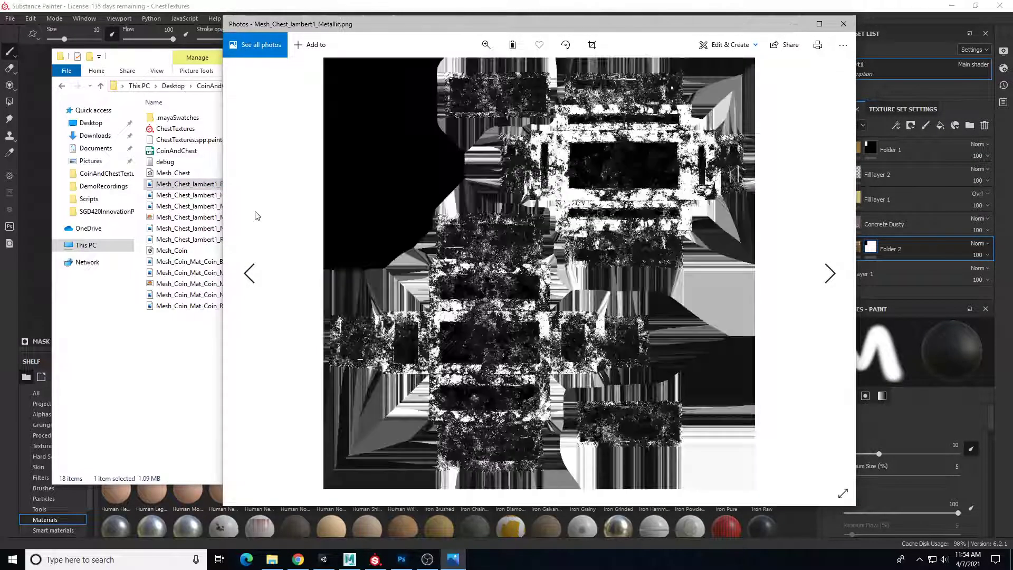
key("Right")
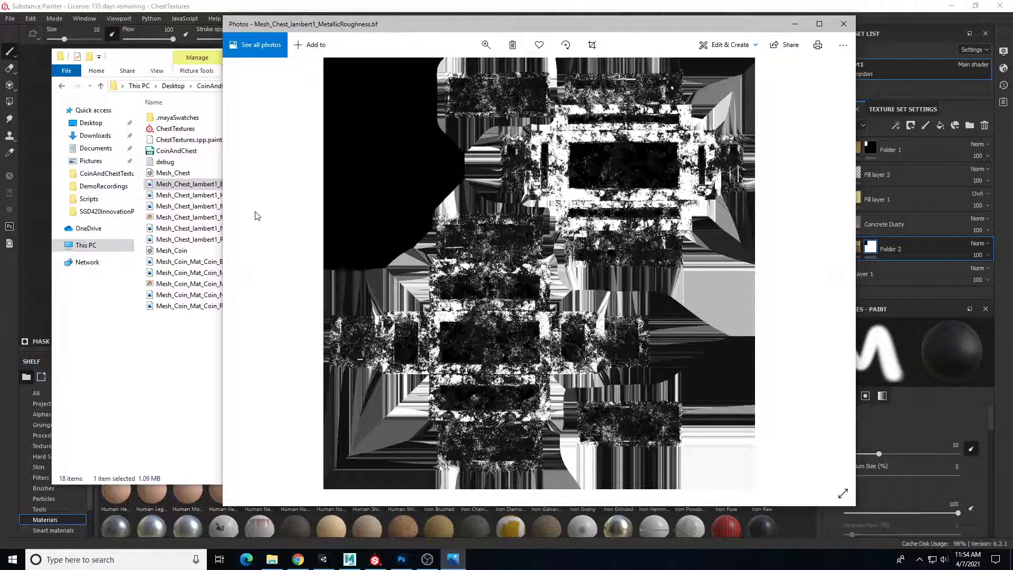
key("Right")
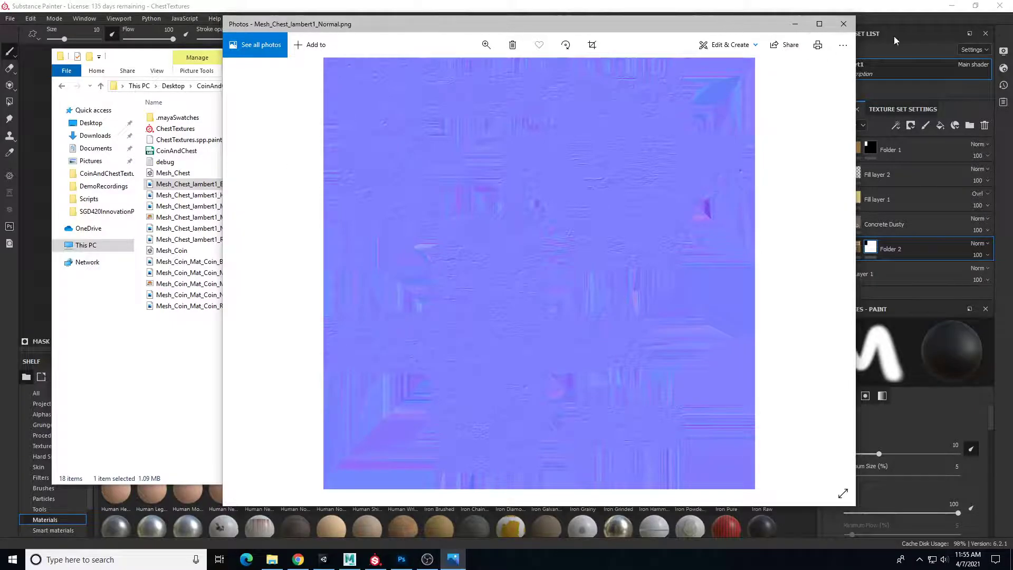
left_click(851, 24)
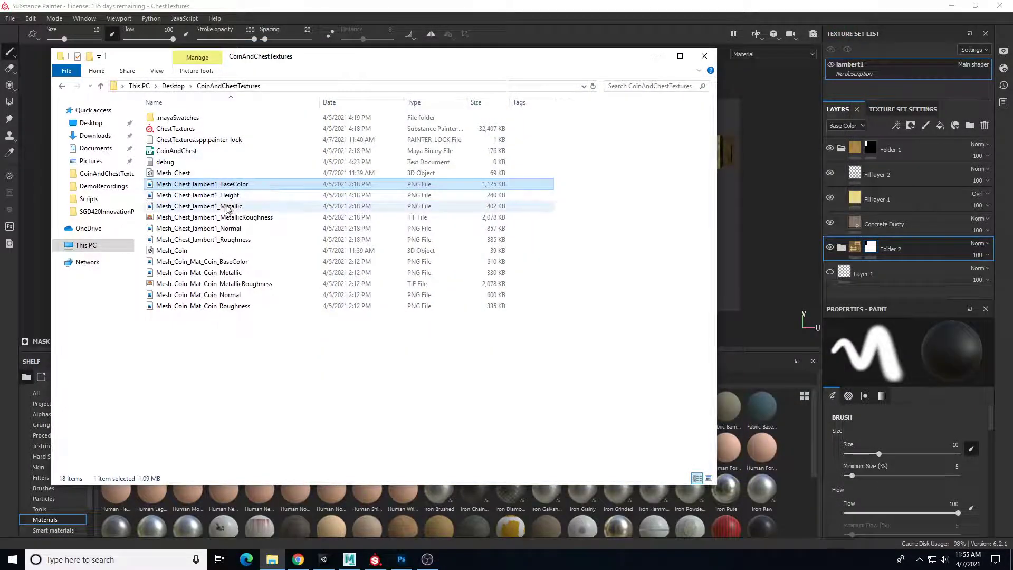
Delete the Mesh_Chest_lambert1_Height texture file from the CoinAndChestTextures folder.
left_click(232, 197)
key("Delete")
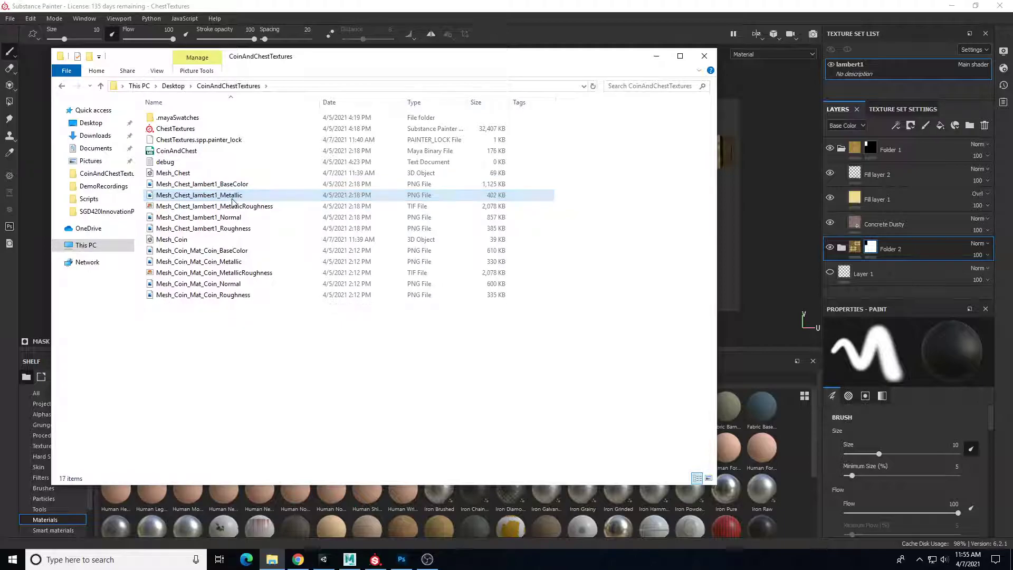
Examine the coin's BaseColor, MetallicRoughness and Normal texture images, then close the image viewer.
double_click(235, 251)
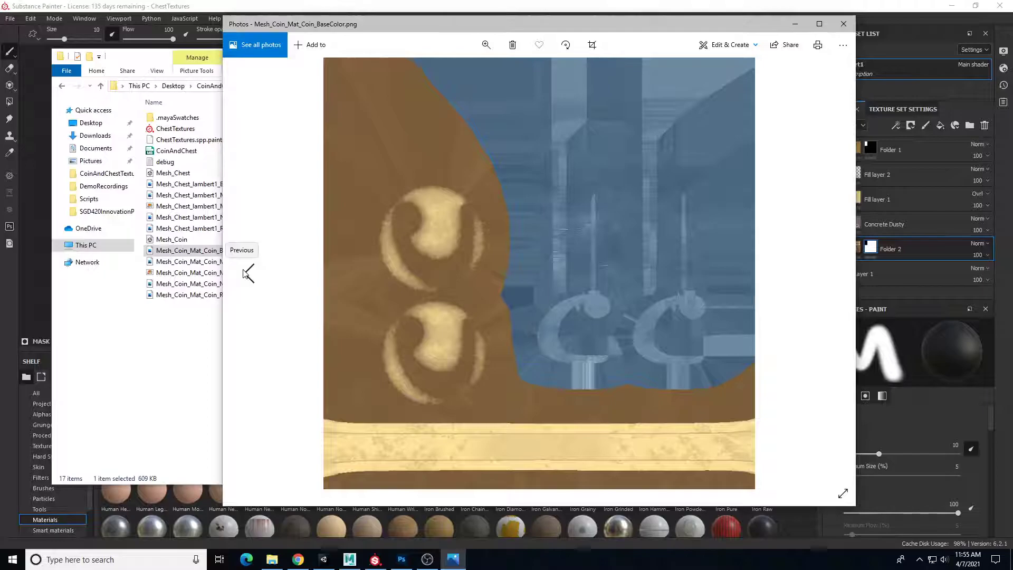
left_click(247, 273)
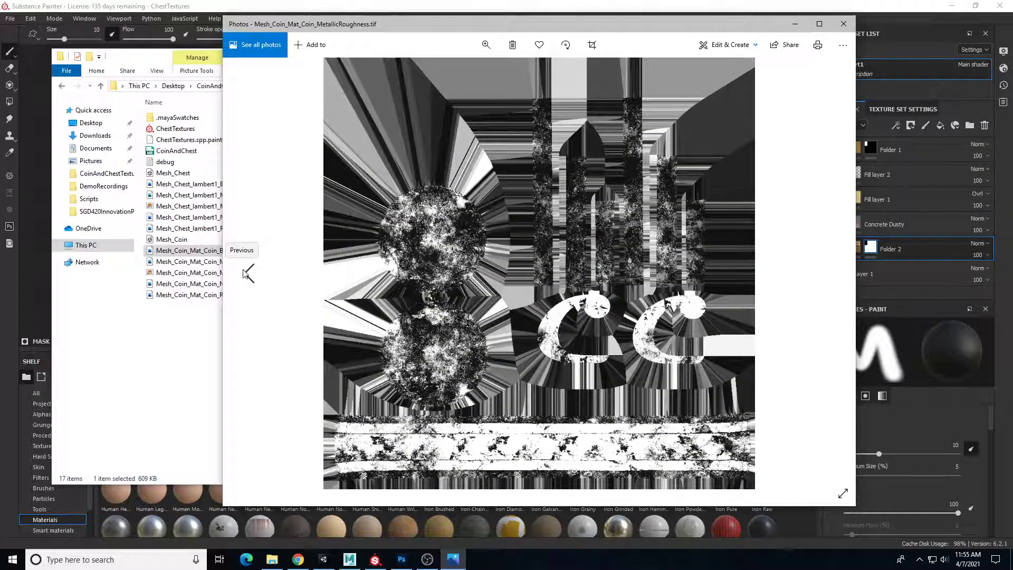
left_click(247, 273)
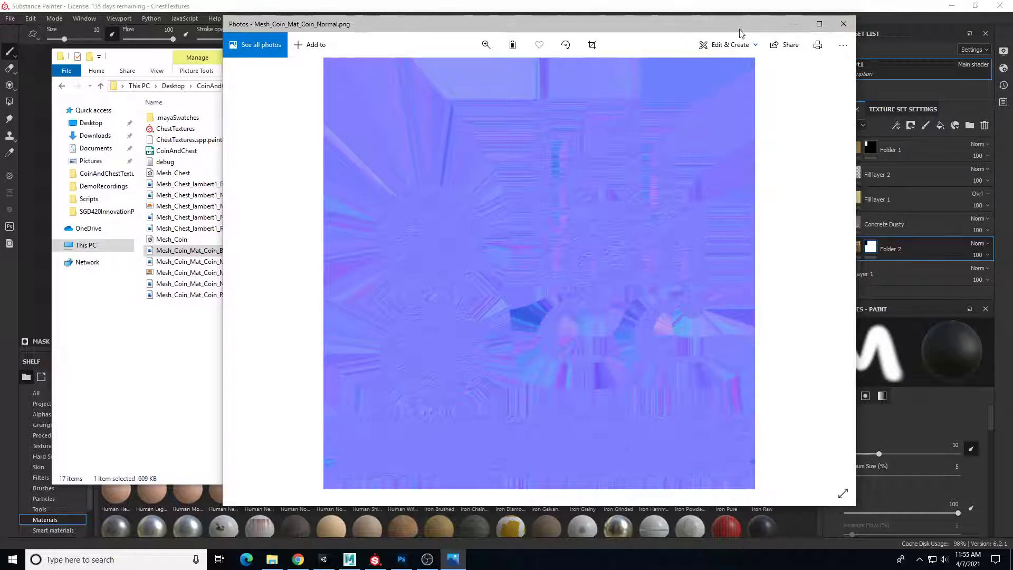
left_click(843, 24)
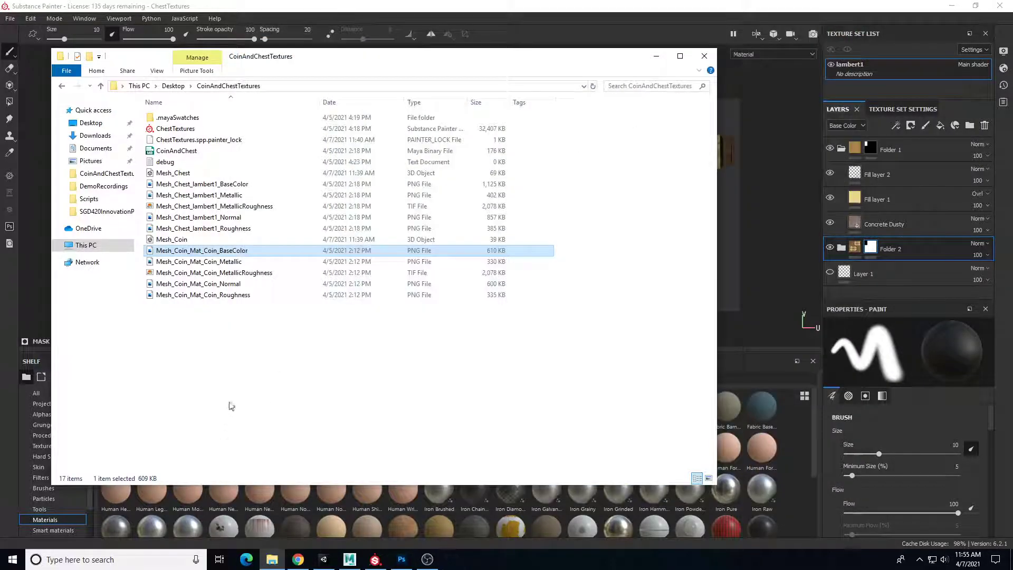
Switch to Unity and inspect the map slots of the M_MatteBlue material in the Materials folder.
left_click(324, 560)
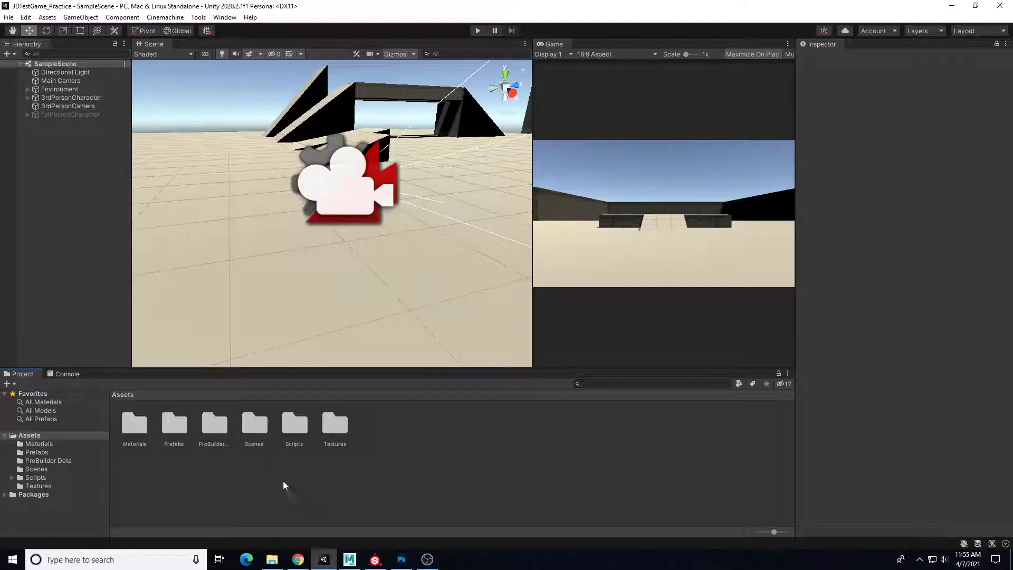
double_click(135, 427)
left_click(176, 428)
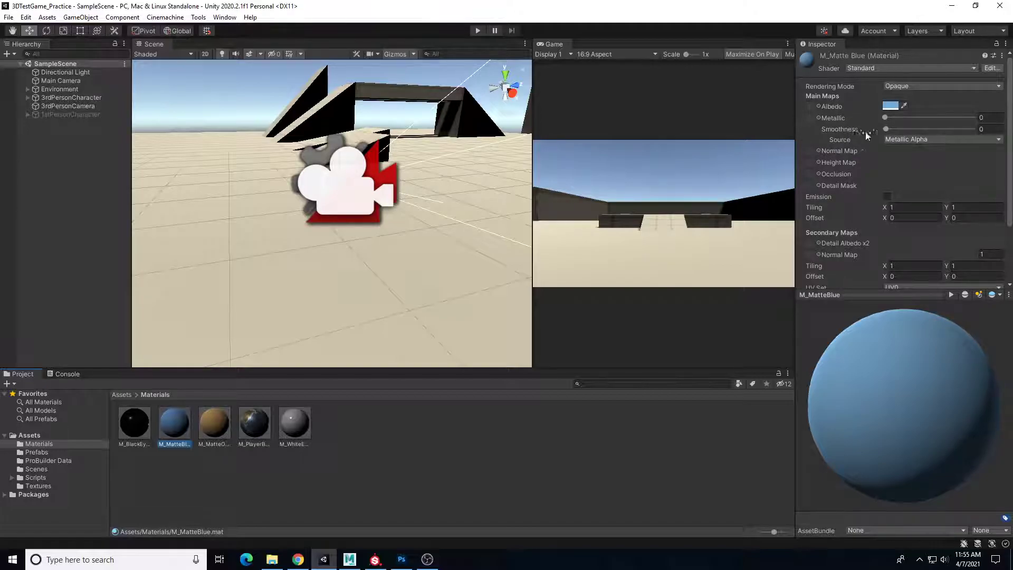
Return to the CoinAndChestTextures folder and examine the chest's BaseColor, Metallic, MetallicRoughness, Normal and Roughness images, then close the viewer.
left_click(950, 8)
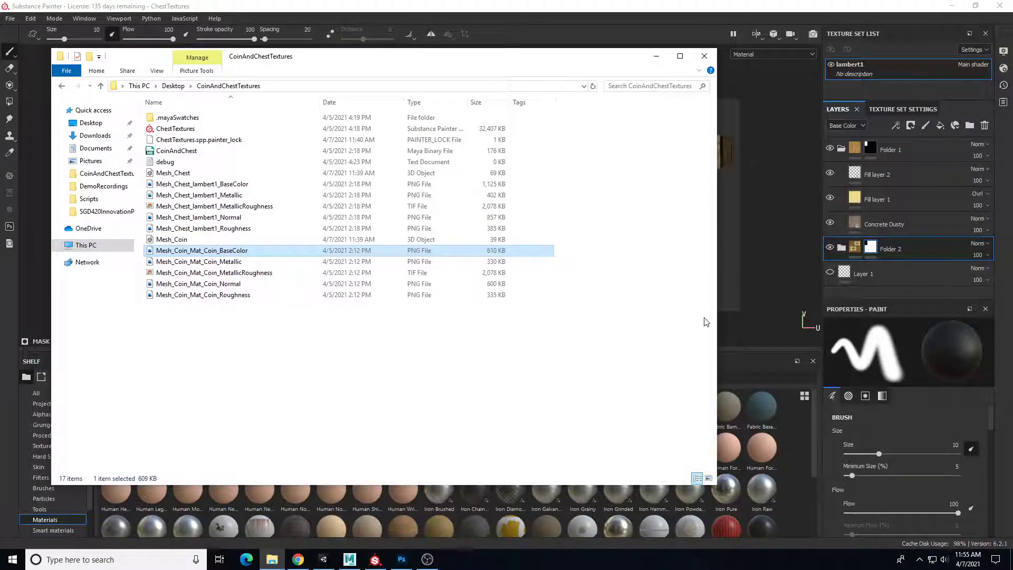
double_click(209, 185)
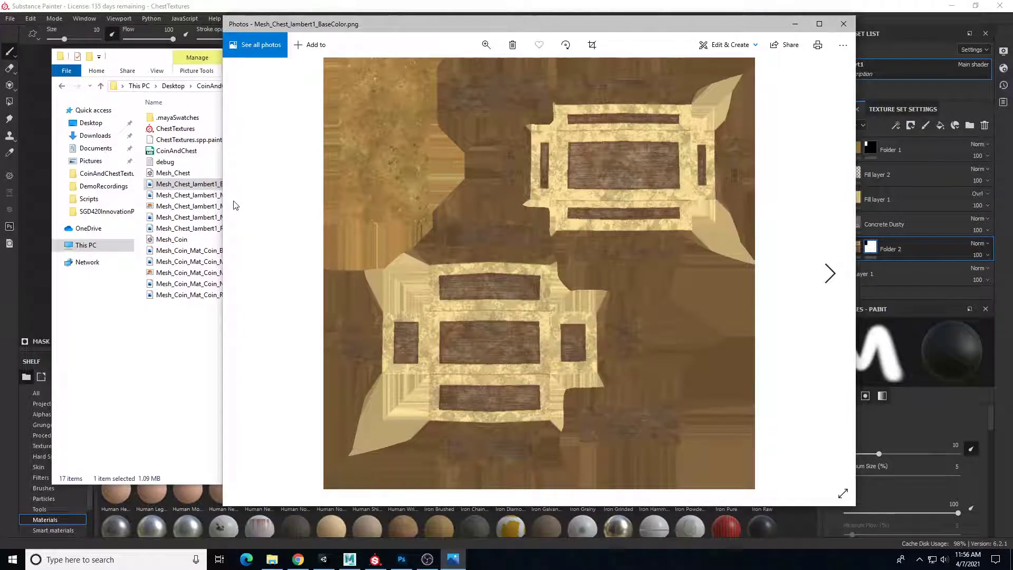
key("Right")
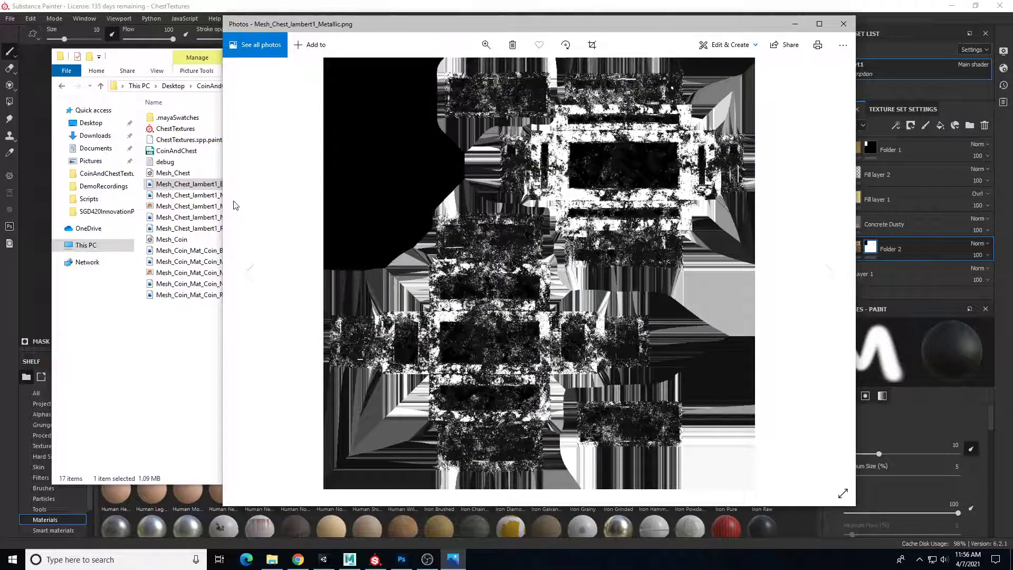
key("Right")
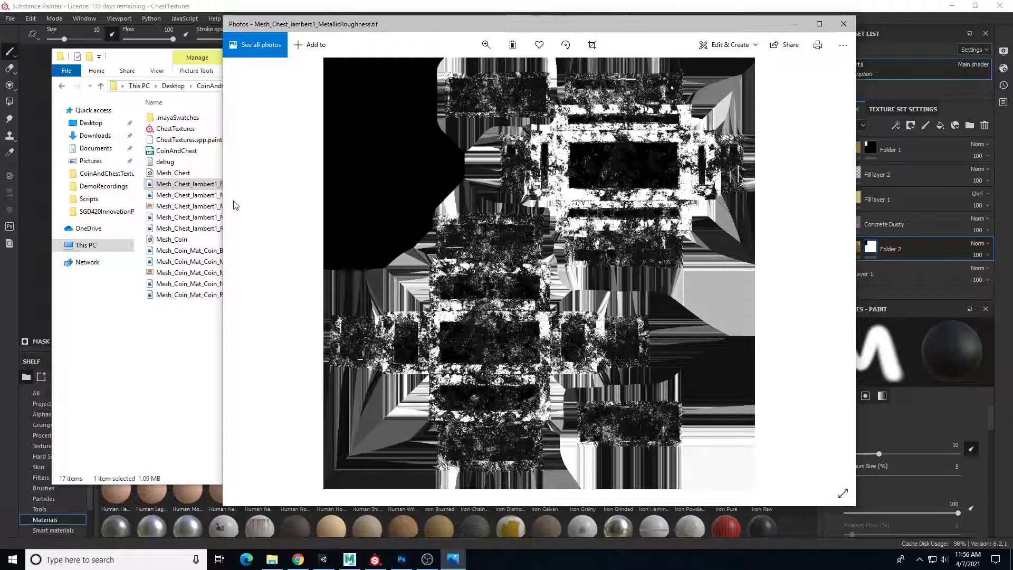
key("Right")
key("Right")
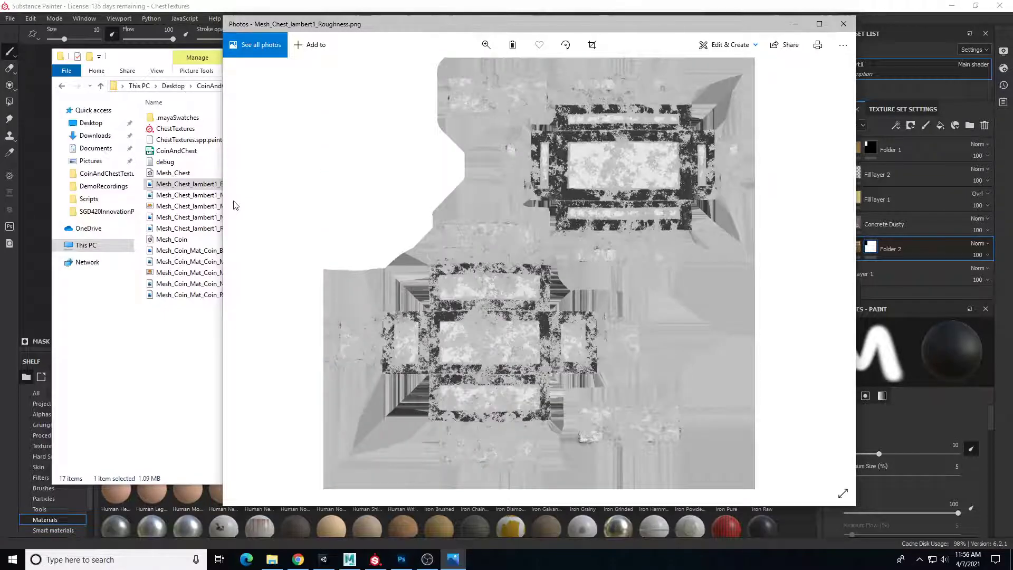
key("Left")
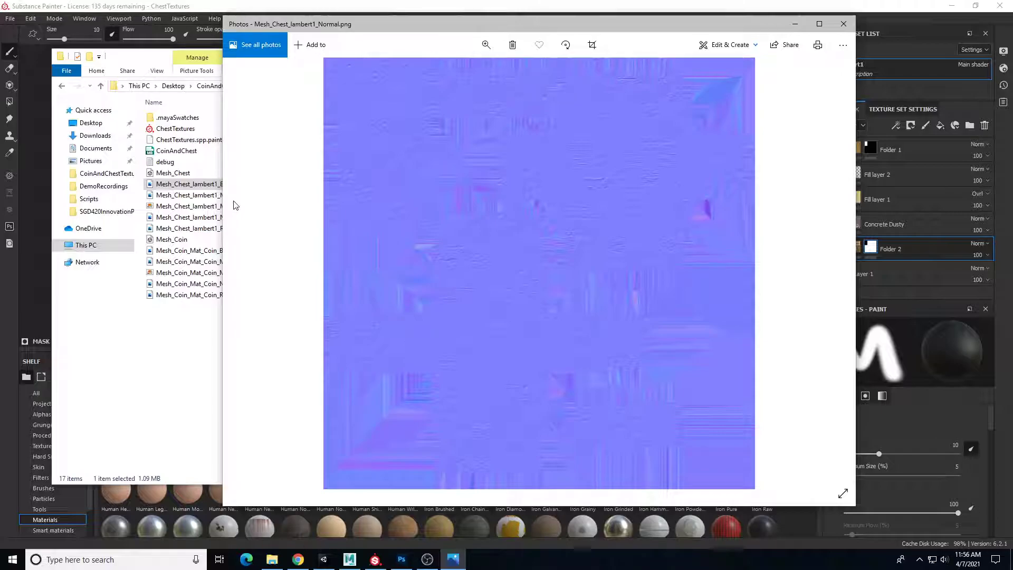
key("Left")
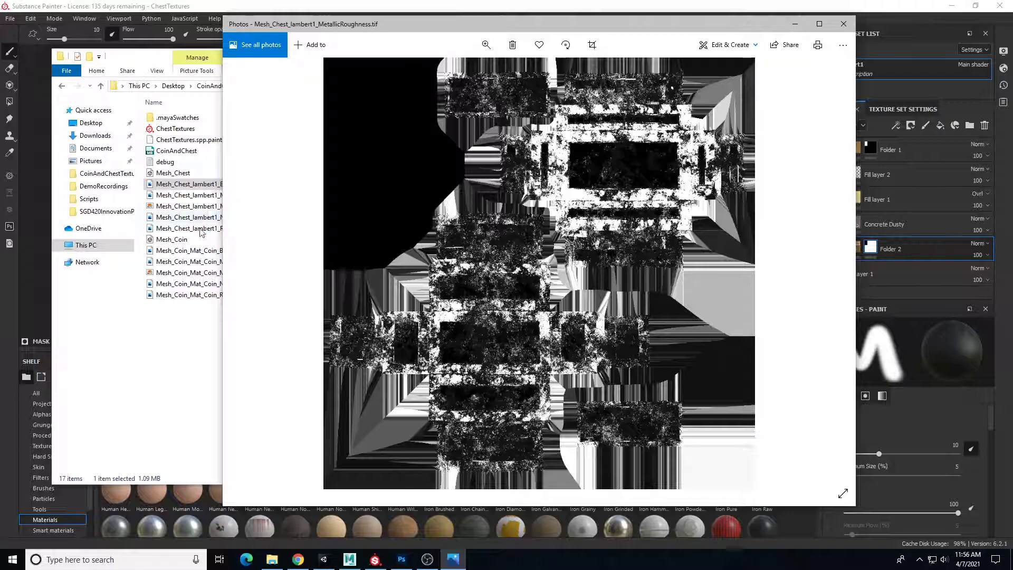
left_click(844, 25)
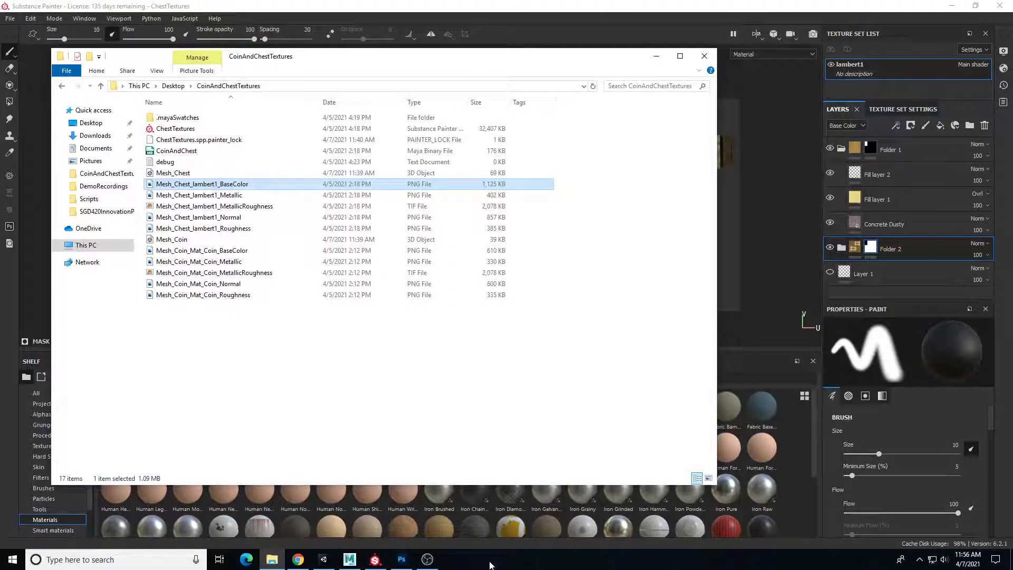
Switch to Photoshop and examine the Gray and Alpha 1 channels of Mesh_Chest_lambert1_MetallicRoughness.tif, separately and combined.
left_click(402, 558)
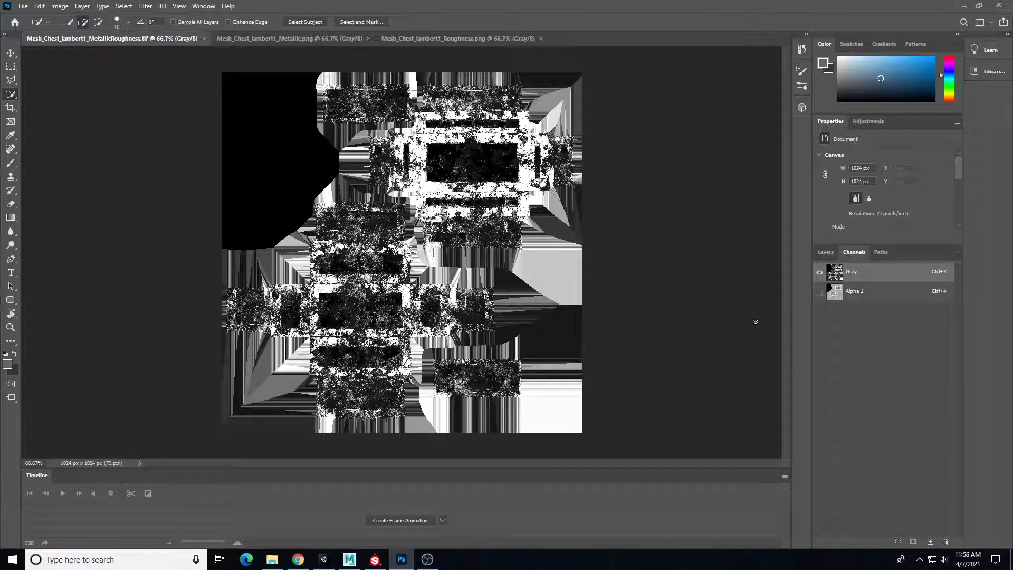
left_click(825, 252)
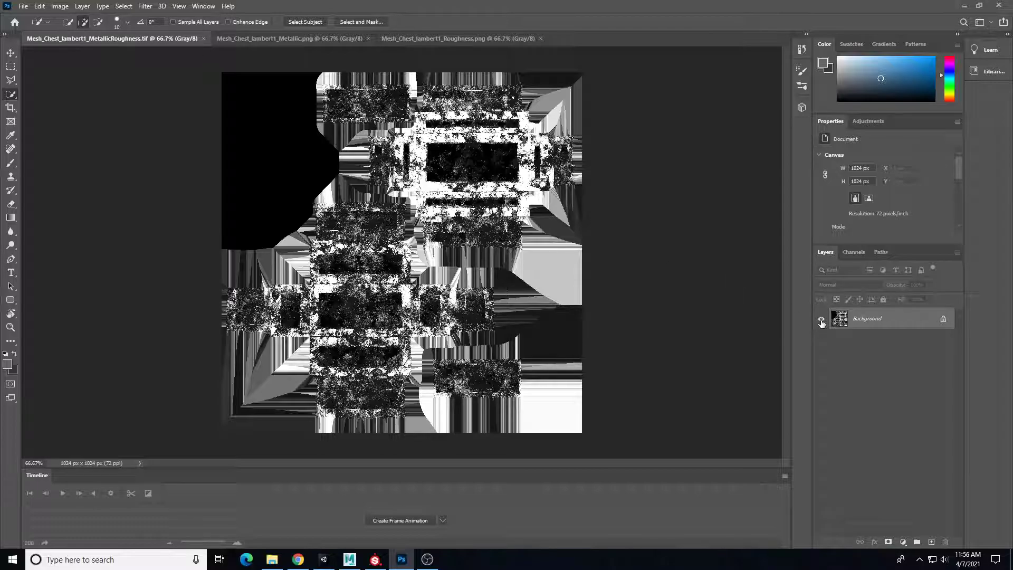
left_click(853, 252)
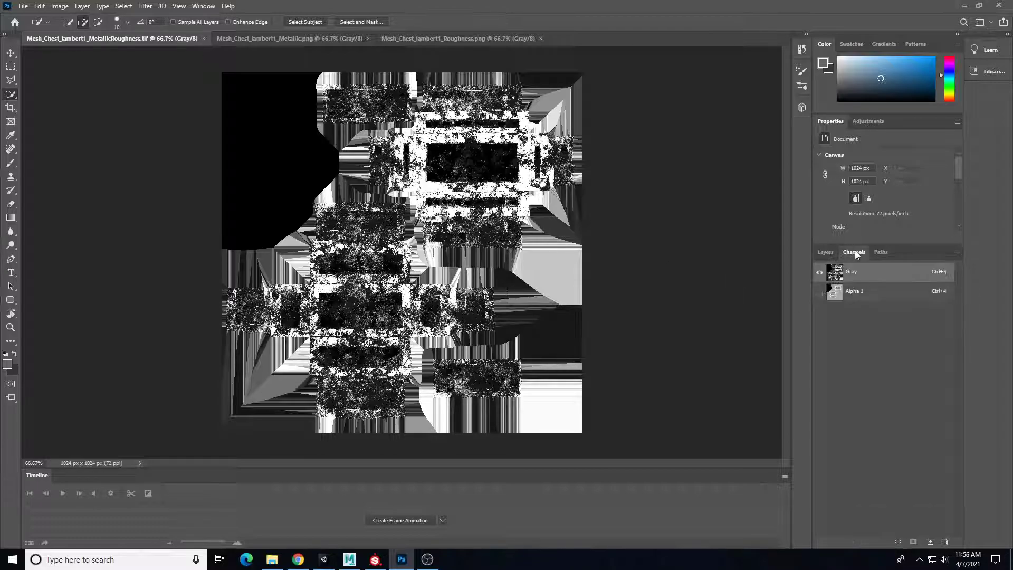
left_click(820, 291)
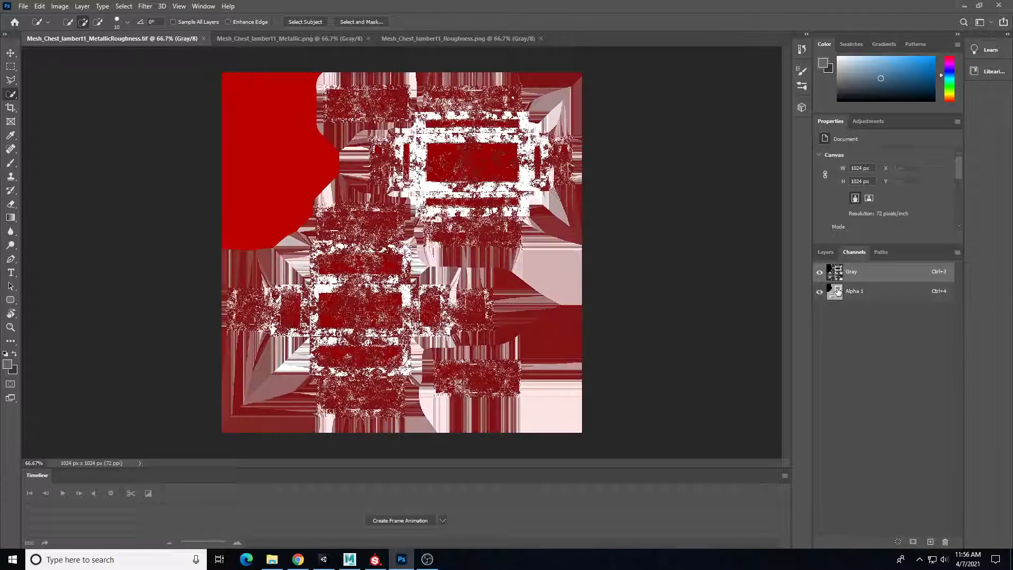
left_click(836, 291)
left_click(819, 273)
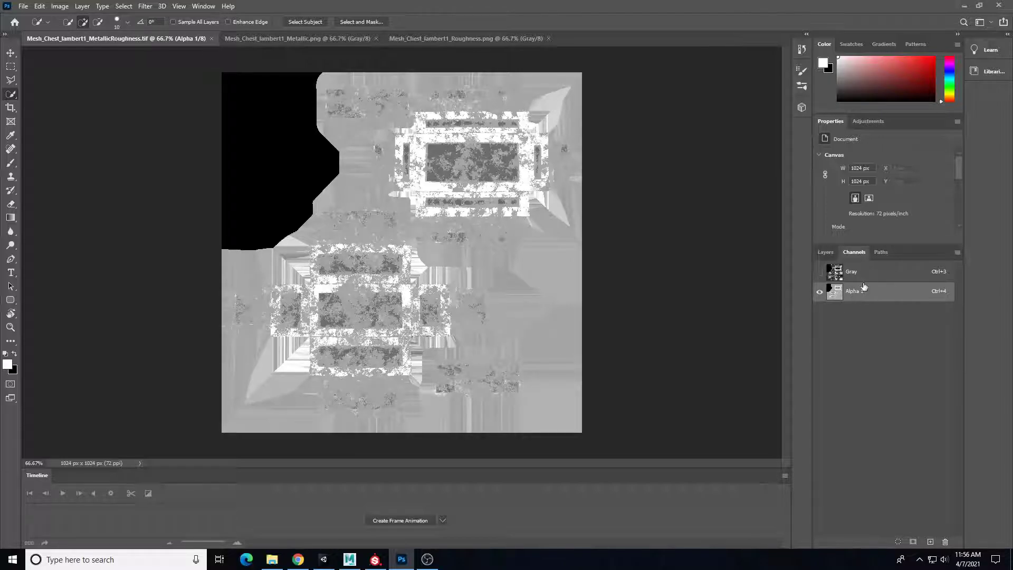
left_click(819, 272)
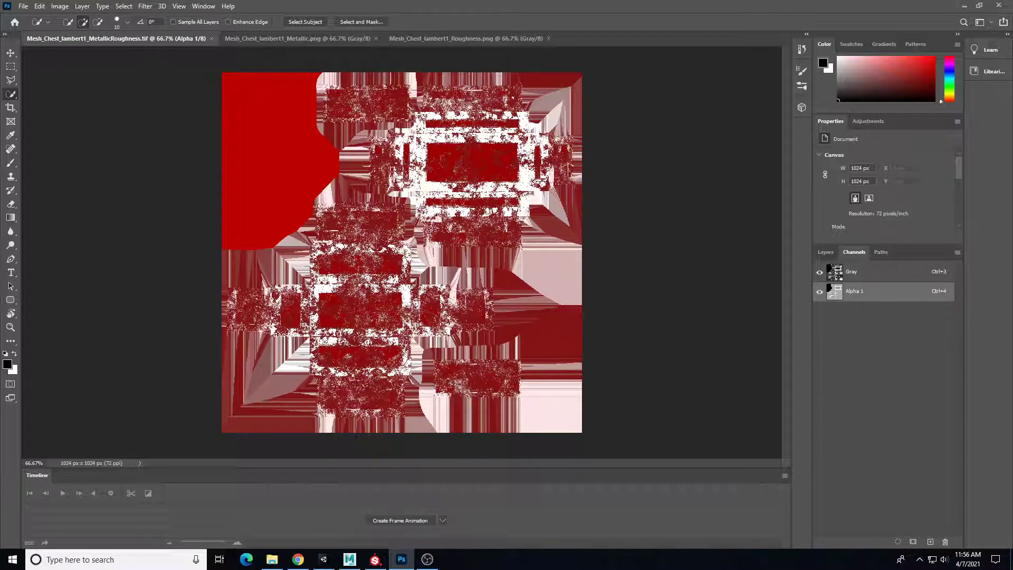
Add an alpha channel to Mesh_Chest_lambert1_Metallic.png and paste the entire Mesh_Chest_lambert1_Roughness.png image into it.
left_click(325, 43)
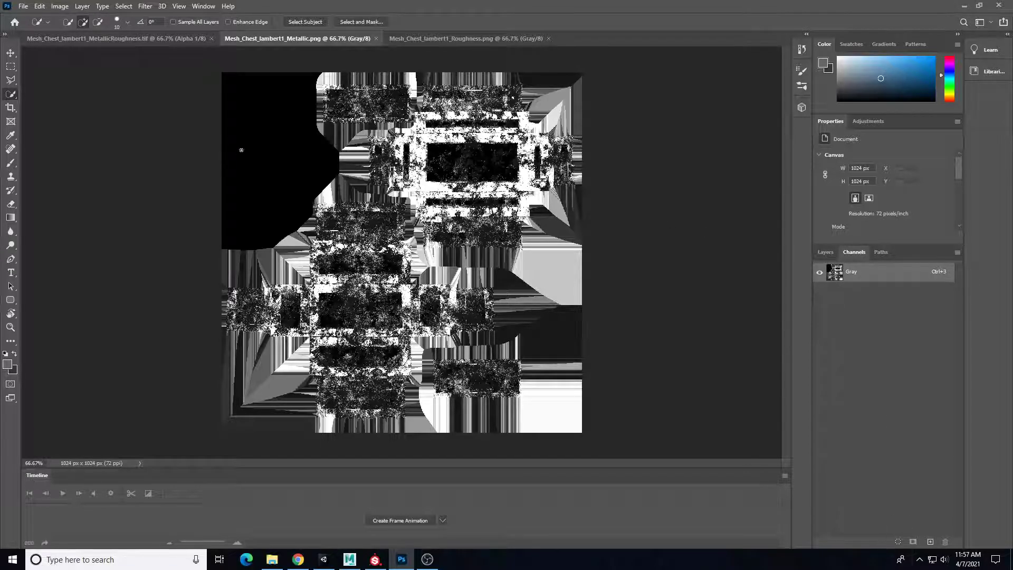
left_click(930, 543)
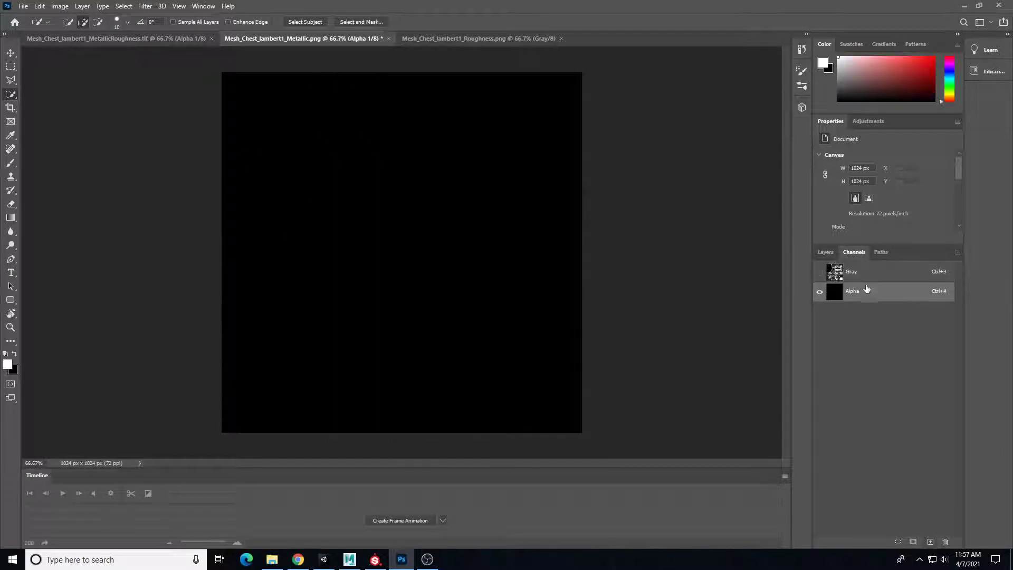
left_click(469, 39)
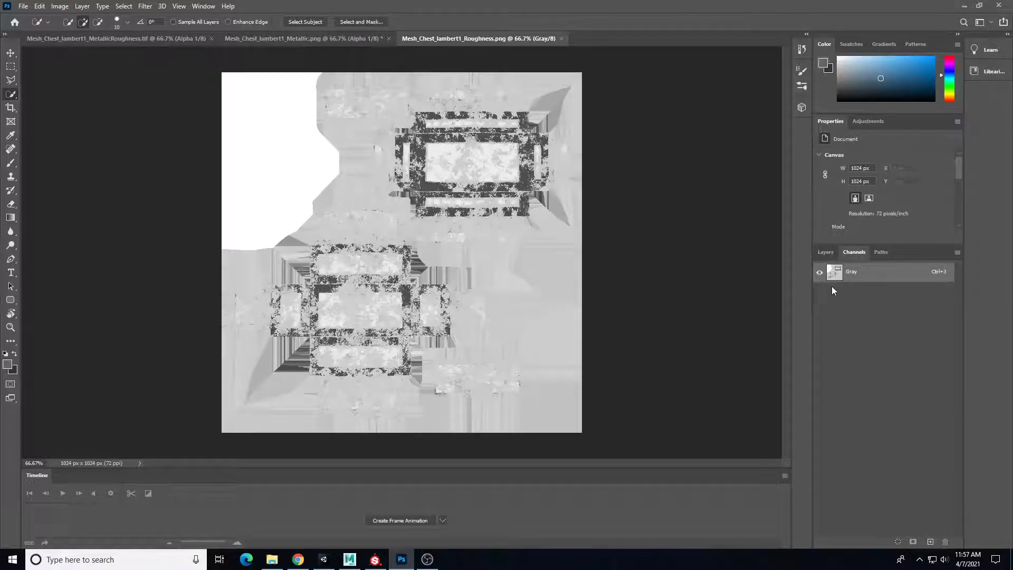
left_click(123, 6)
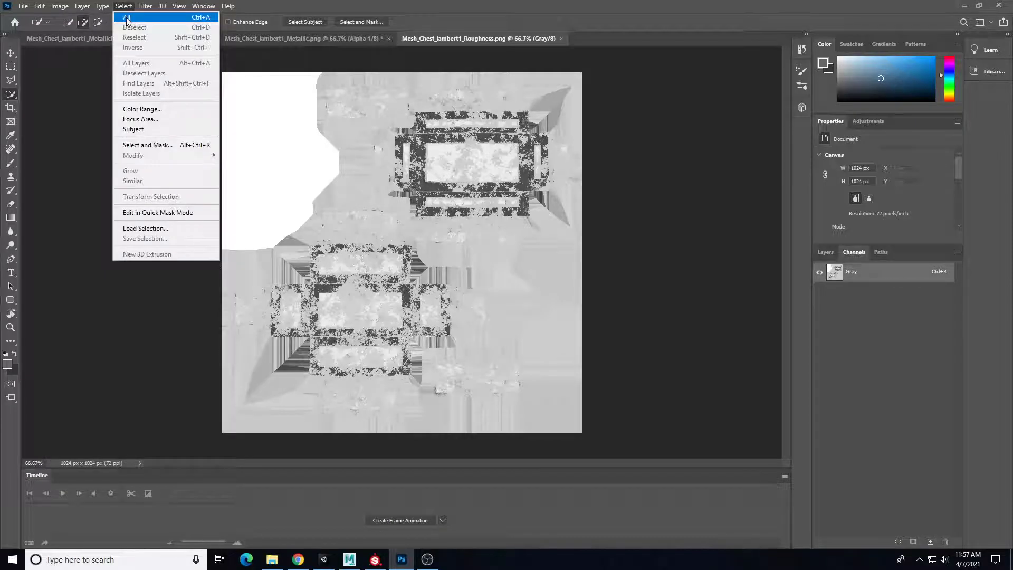
left_click(127, 18)
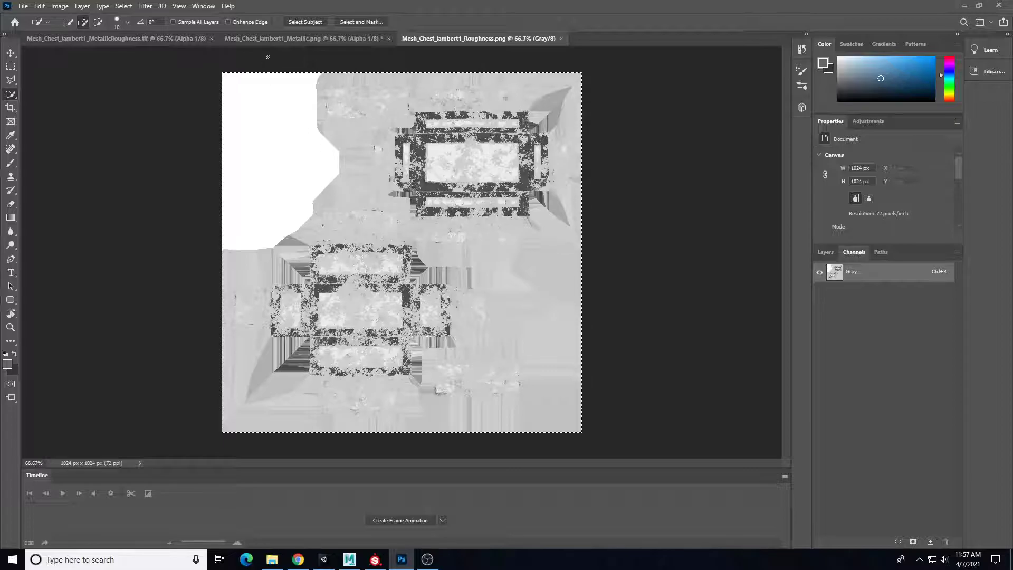
left_click(282, 41)
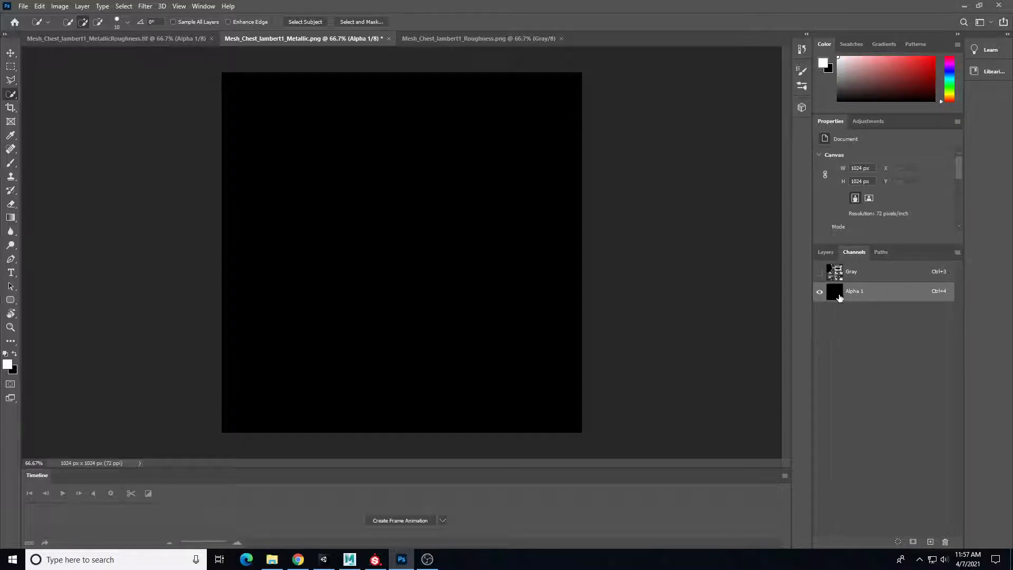
key("ctrl+v")
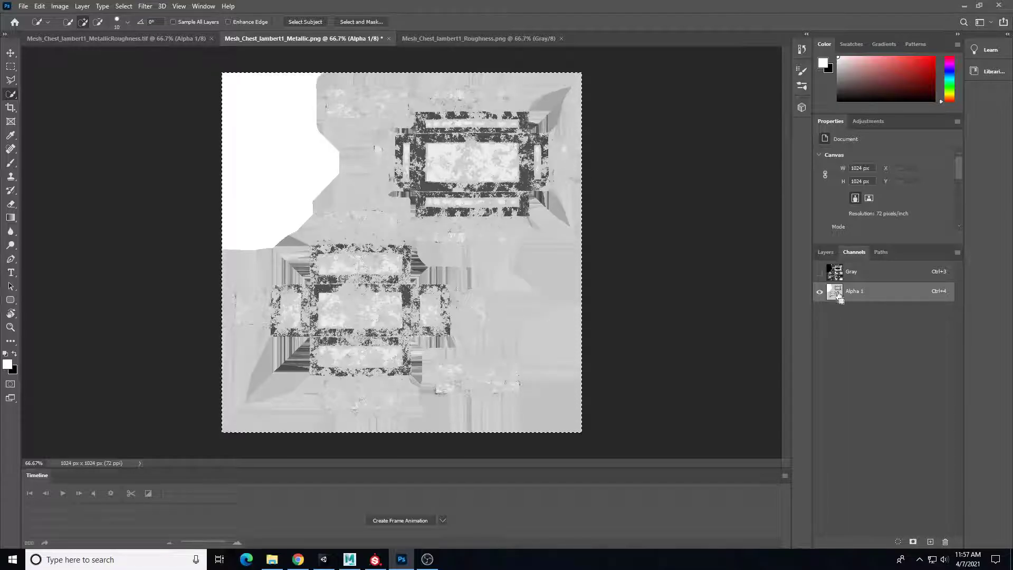
Inspect the metallic image's Gray channel overlaid with its new alpha channel, and check its layers.
left_click(820, 275)
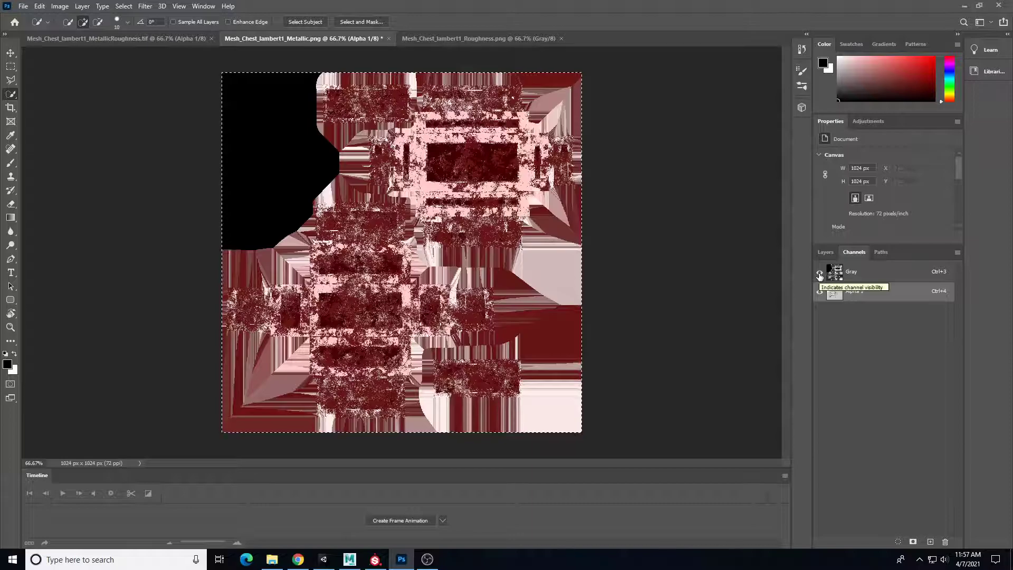
left_click(819, 275)
left_click(819, 275)
left_click(820, 275)
left_click(820, 275)
left_click(825, 252)
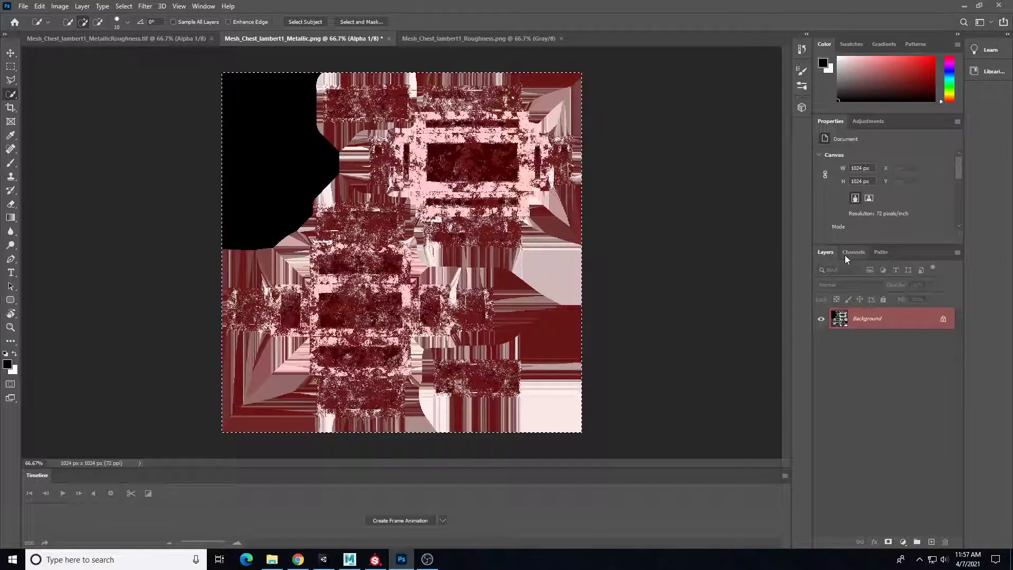
left_click(853, 253)
left_click(820, 272)
left_click(819, 272)
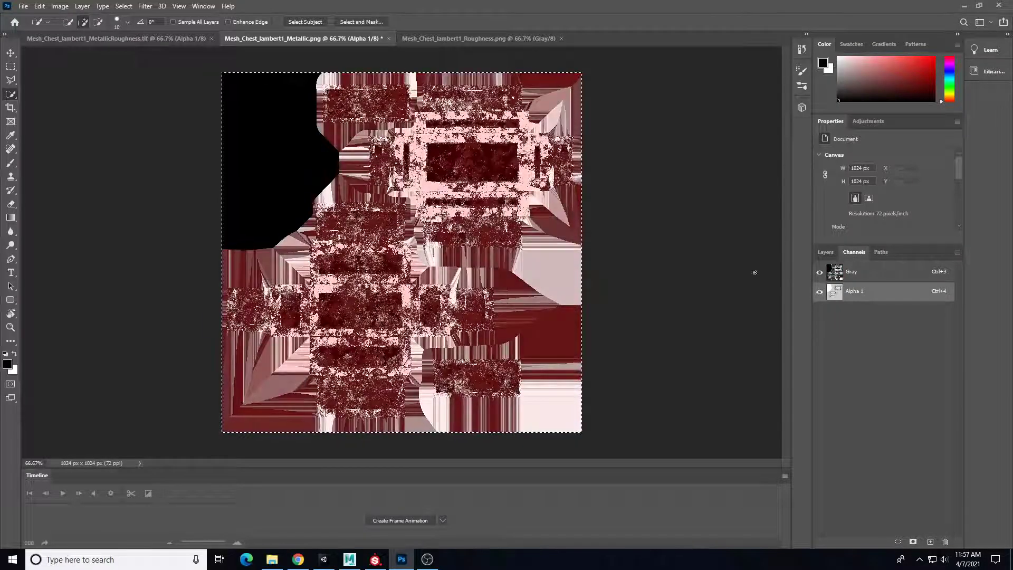
Compare the alpha channel options for saving the metallic image as TIFF and PNG, pick the chest's MetallicRoughness file name, then cancel the save.
left_click(23, 6)
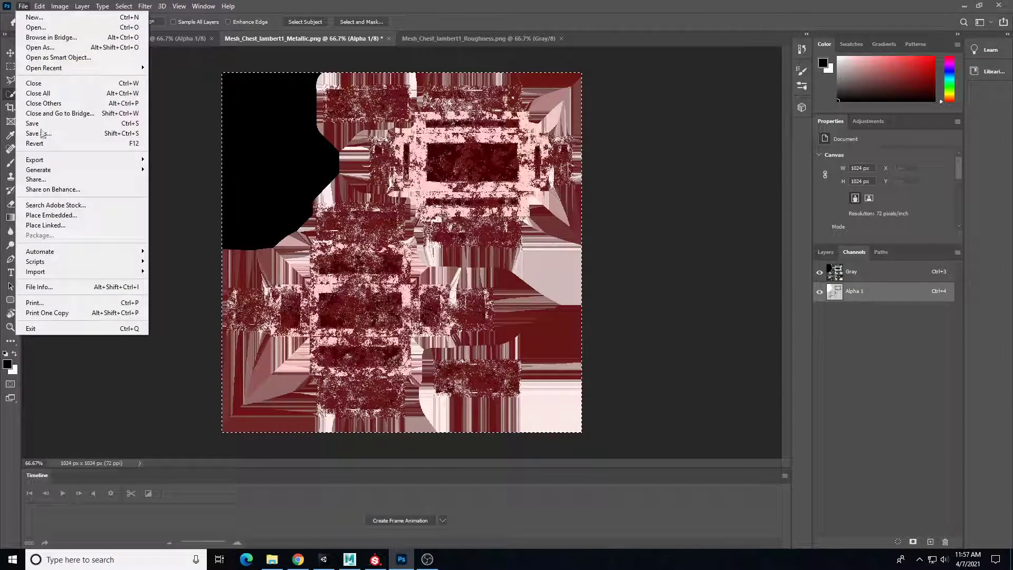
left_click(81, 136)
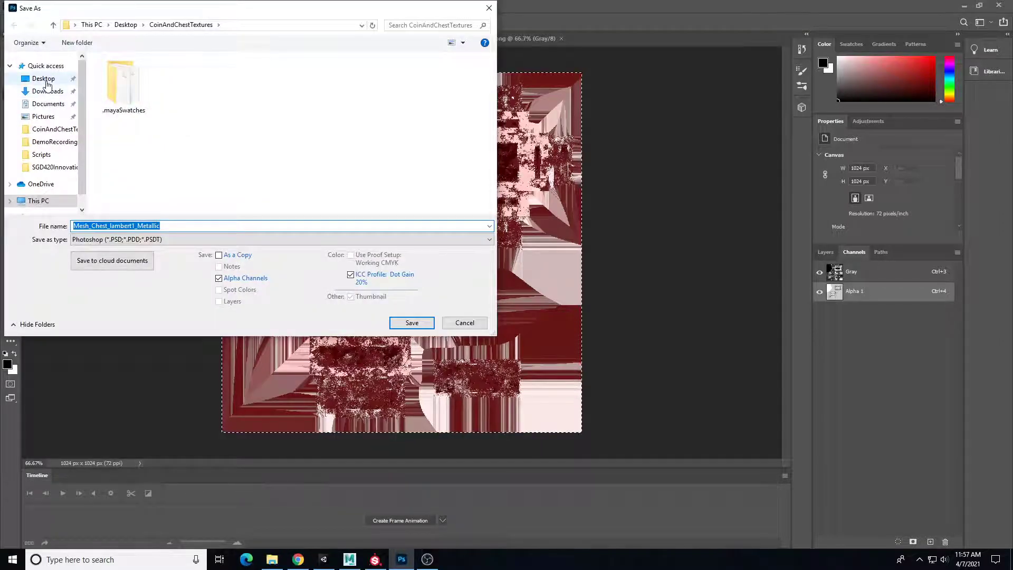
left_click(116, 239)
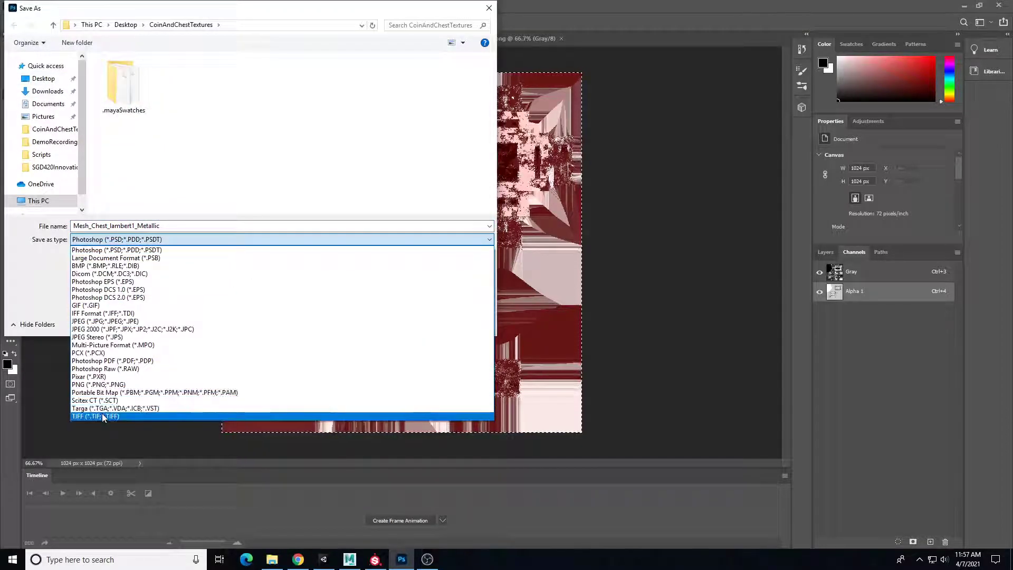
left_click(104, 417)
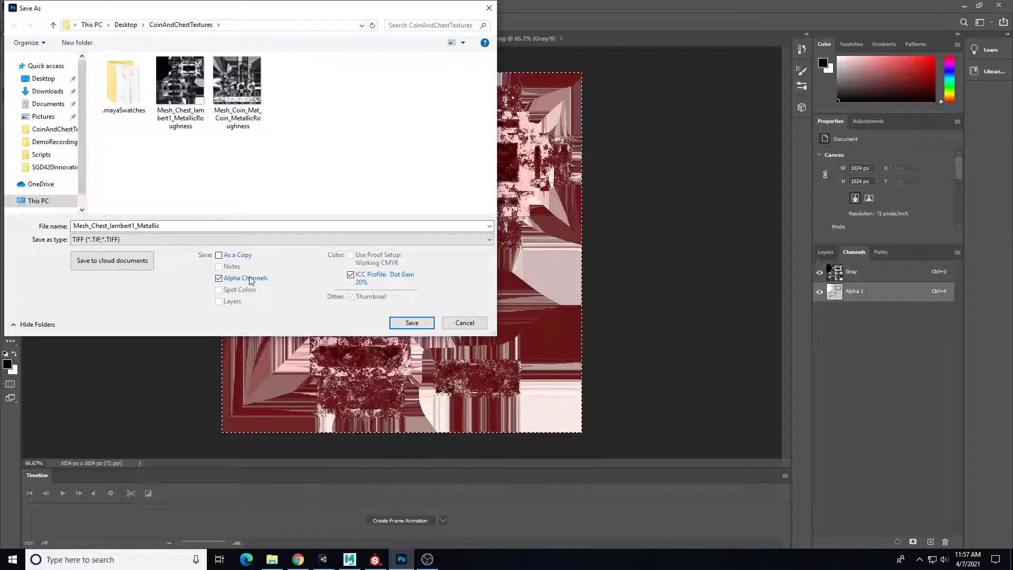
left_click(248, 240)
left_click(112, 384)
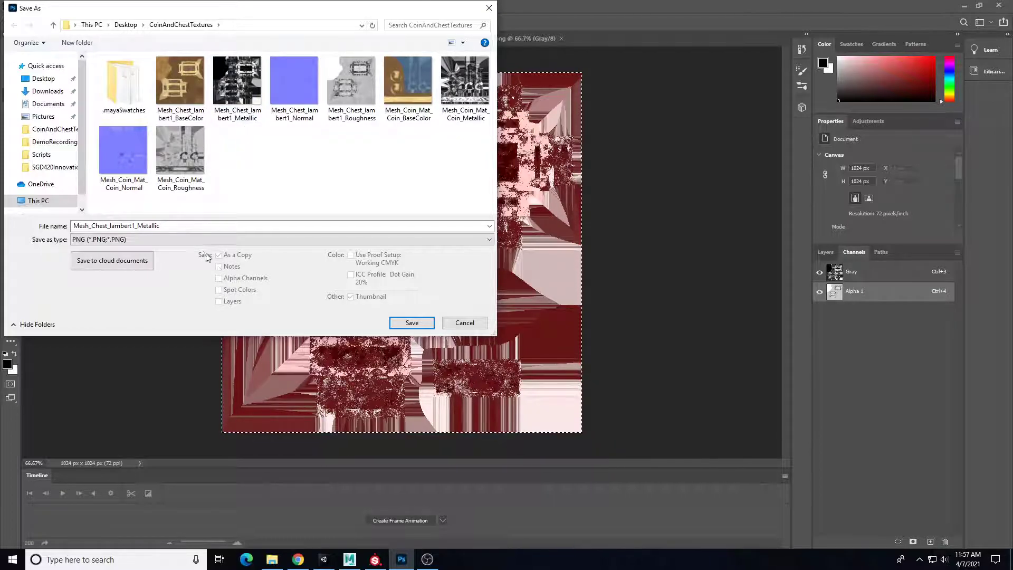
left_click(184, 239)
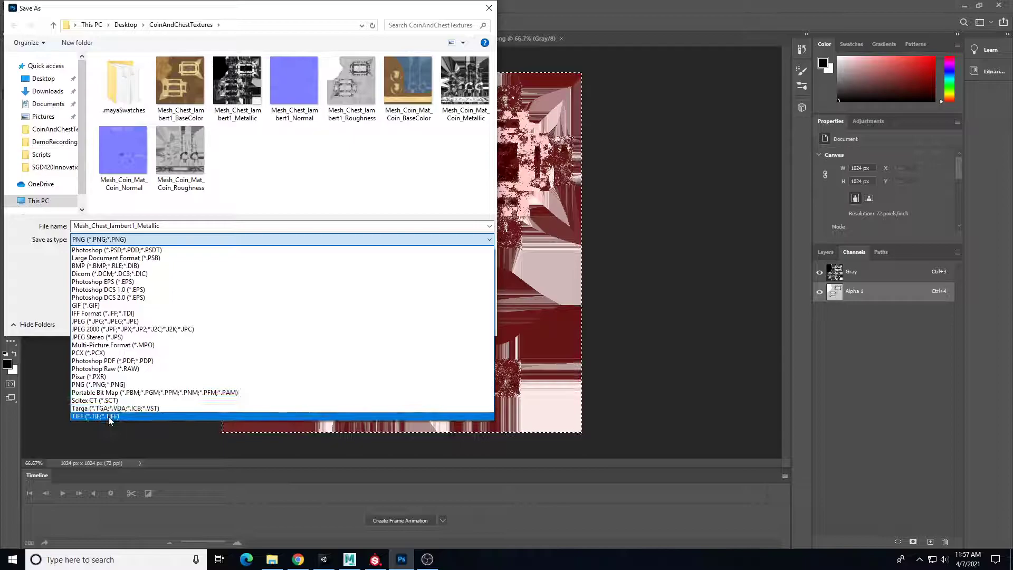
left_click(121, 416)
left_click(188, 79)
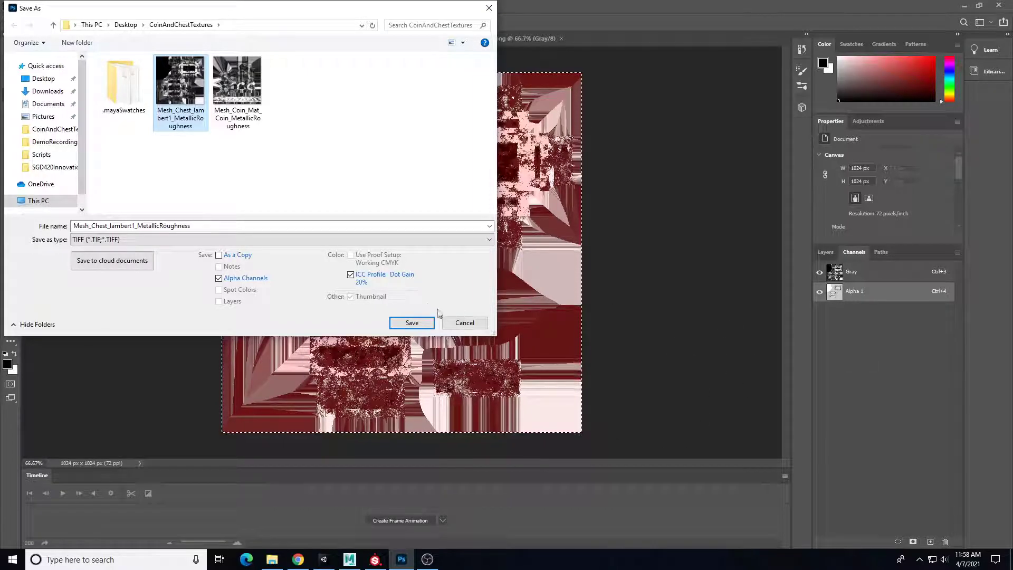
left_click(458, 328)
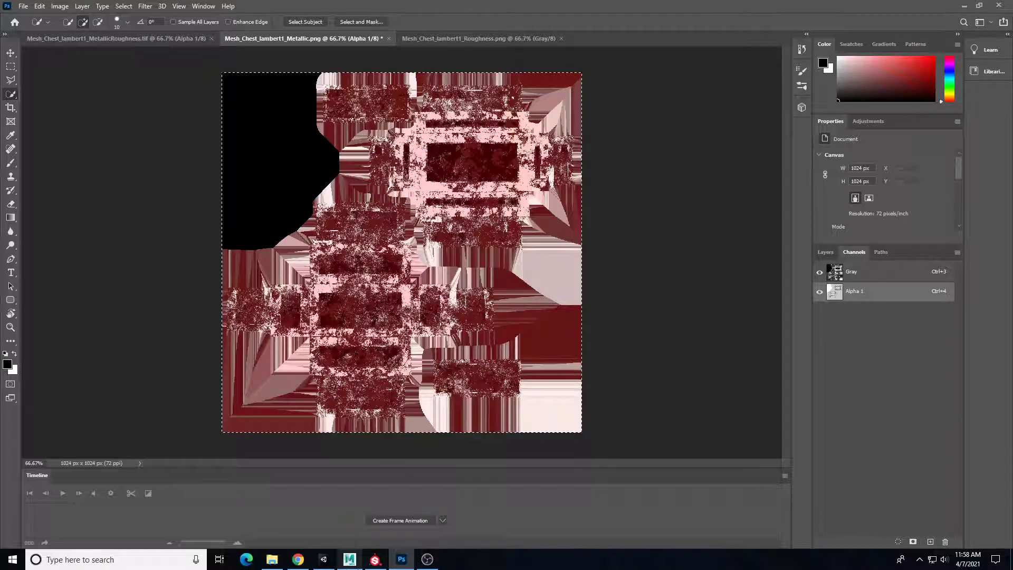
Switch to Unity and create a folder named Meshes in the project's Assets folder.
left_click(324, 561)
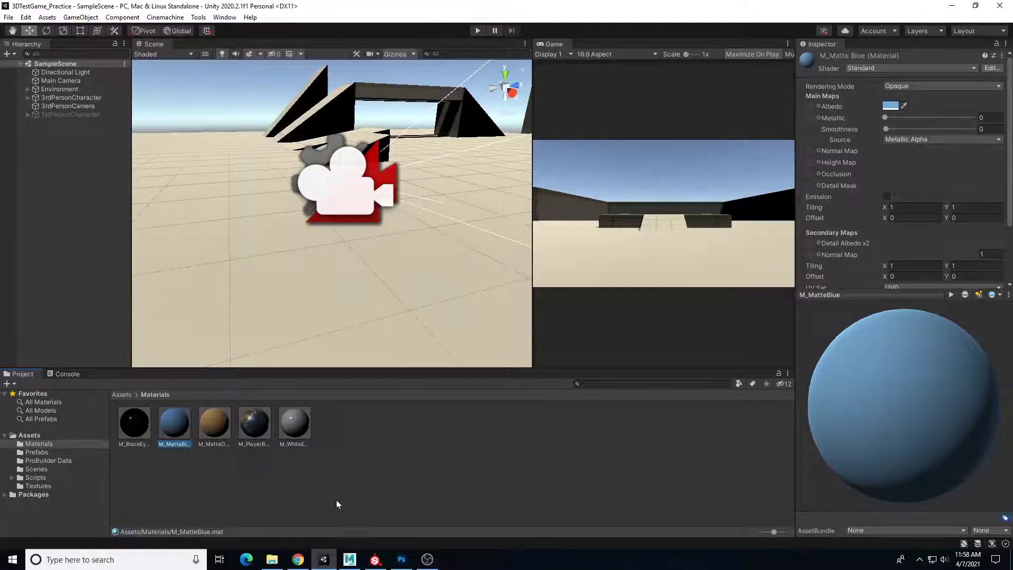
left_click(272, 559)
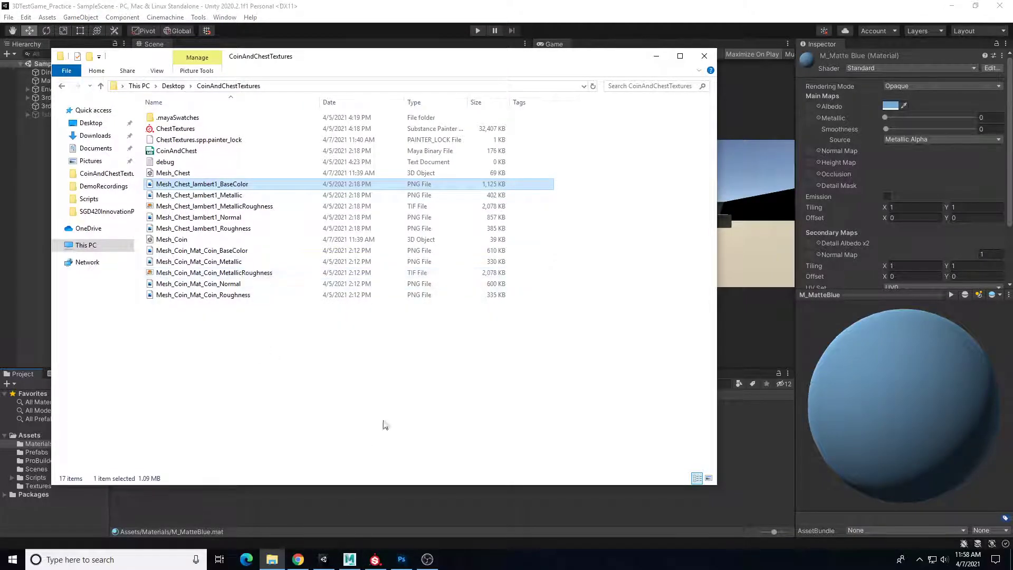
left_click(179, 174)
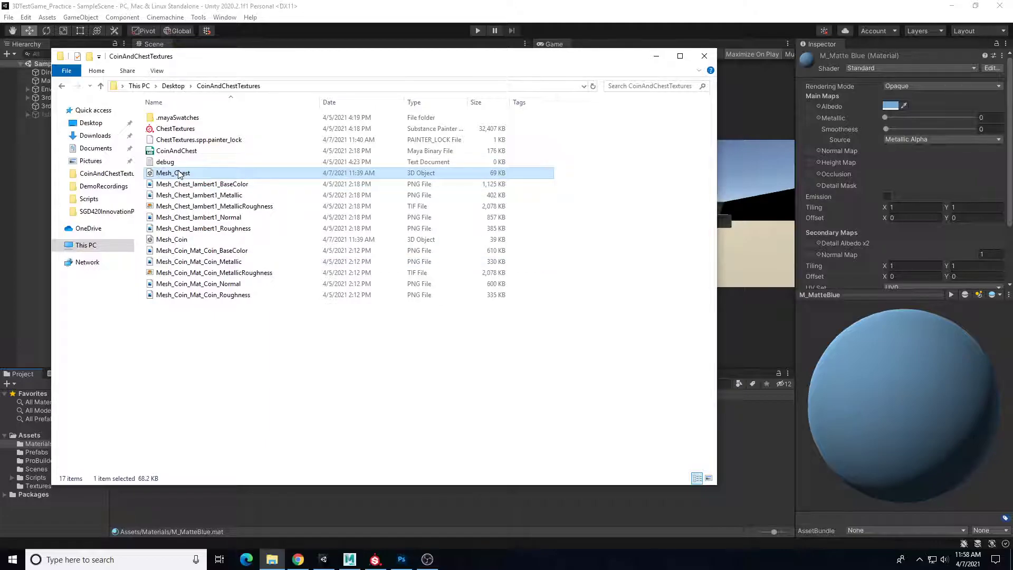
left_click(436, 11)
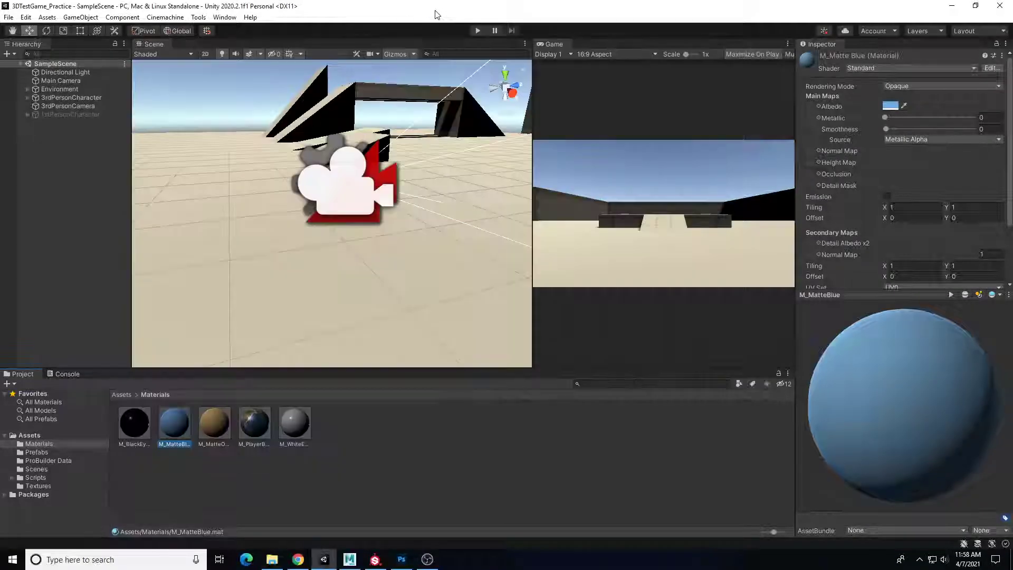
left_click(26, 435)
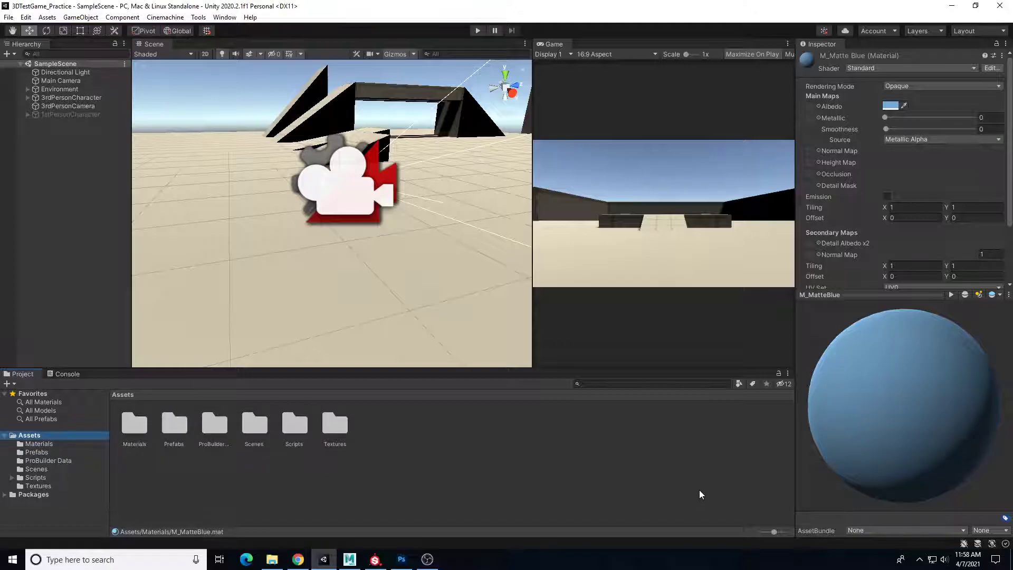
right_click(421, 430)
mouse_move(496, 152)
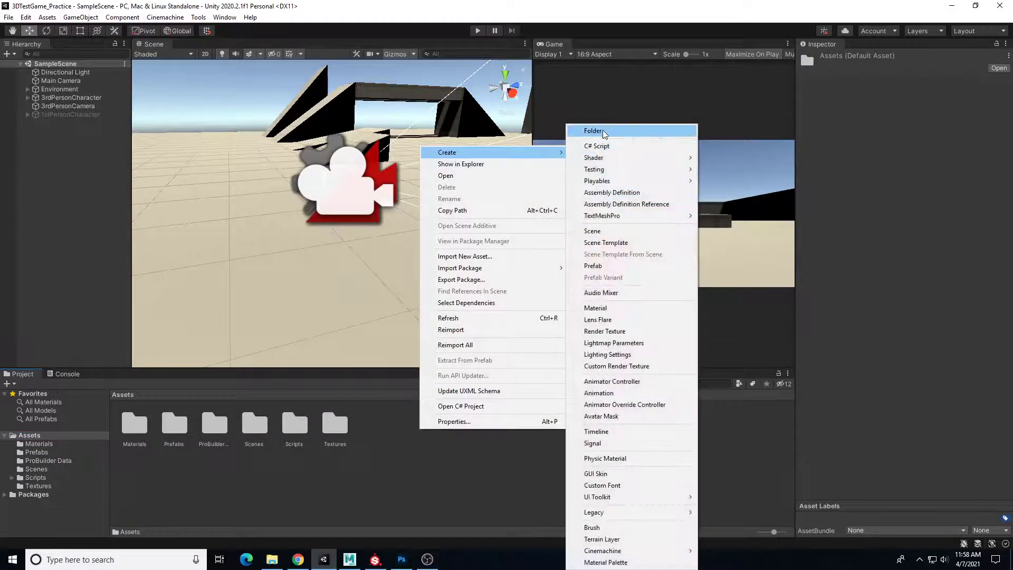
left_click(604, 133)
type("Meshes")
key("Return")
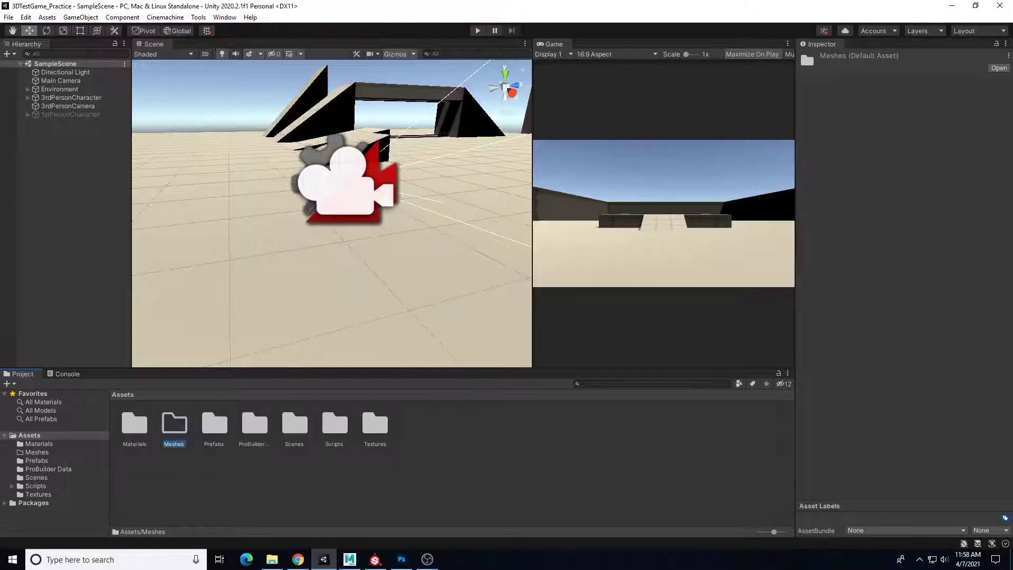
left_click(210, 464)
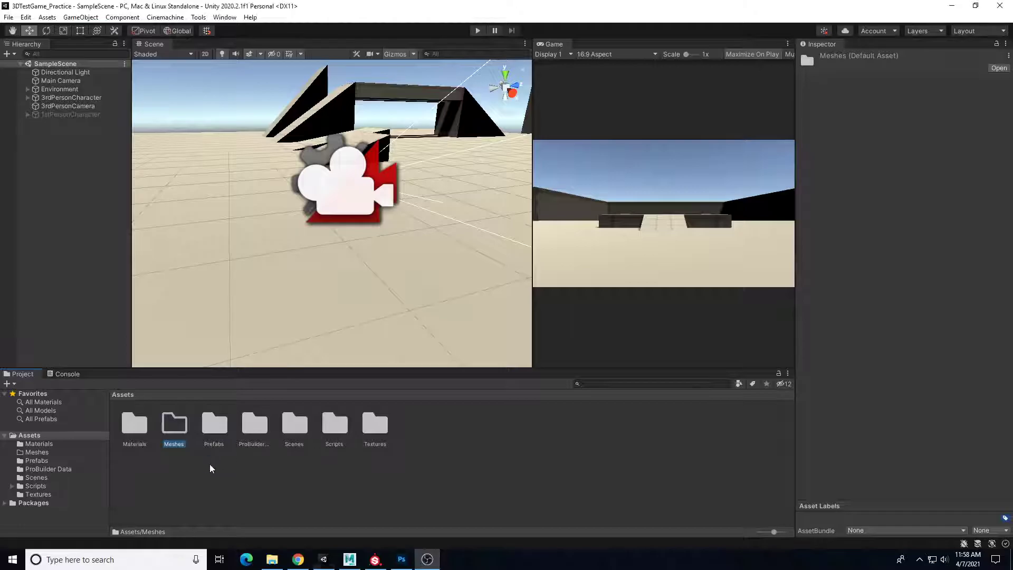
Import the Mesh_Chest and Mesh_Coin models from the CoinAndChestTextures folder on the desktop into the Meshes folder.
double_click(175, 426)
left_click(272, 560)
left_click_drag(191, 64, 469, 90)
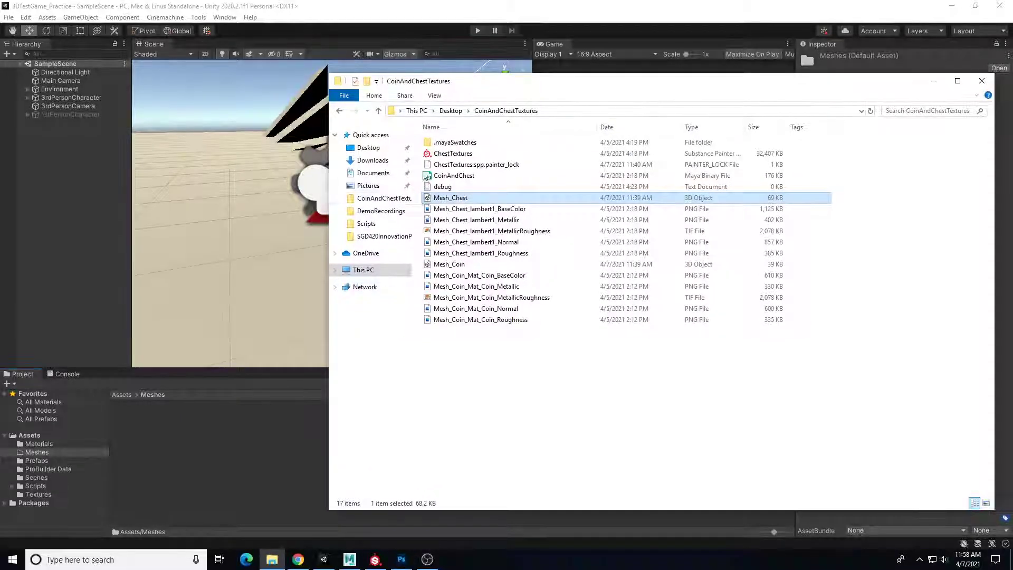
left_click(457, 264)
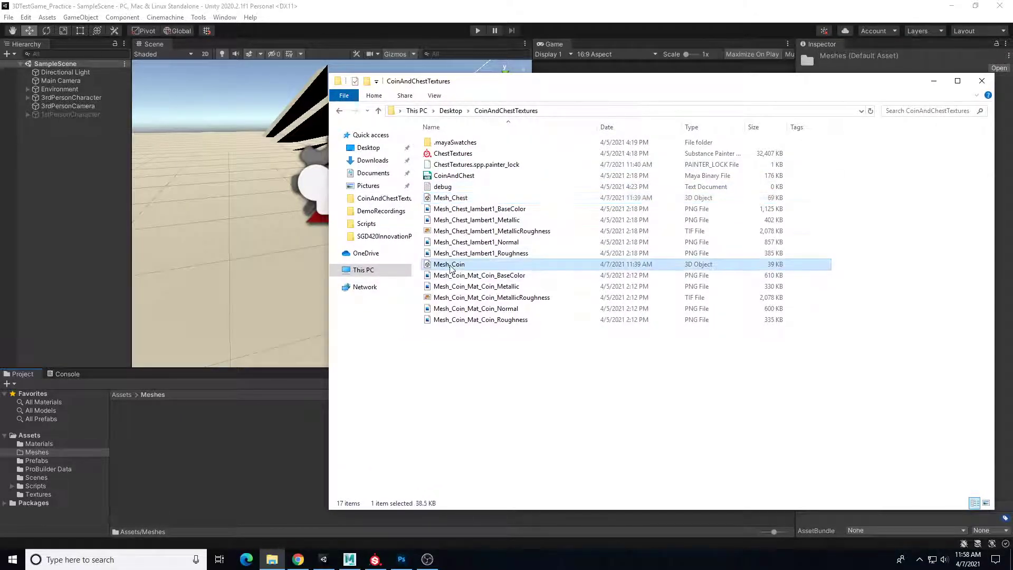
left_click(462, 199)
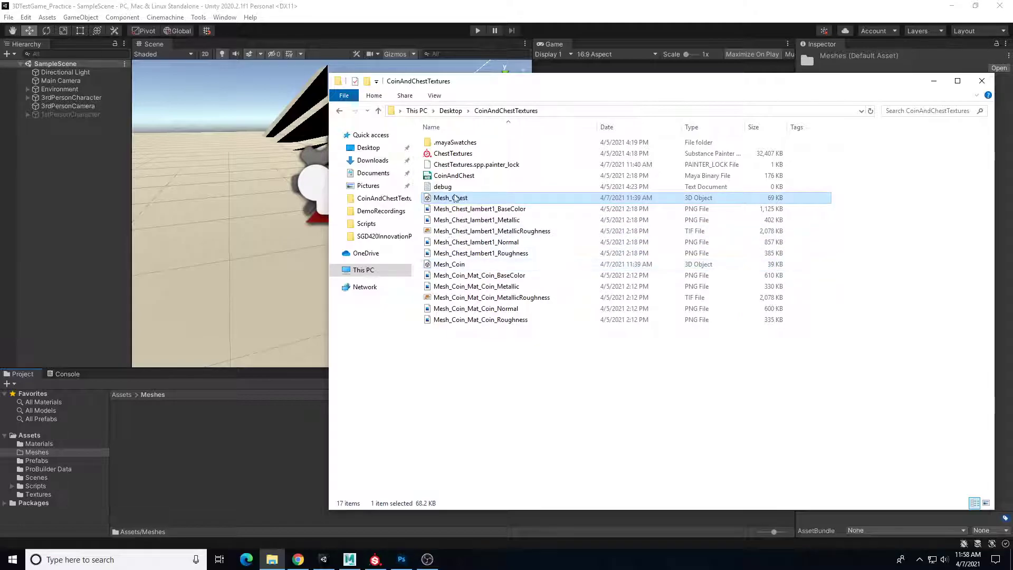
left_click_drag(454, 203, 152, 449)
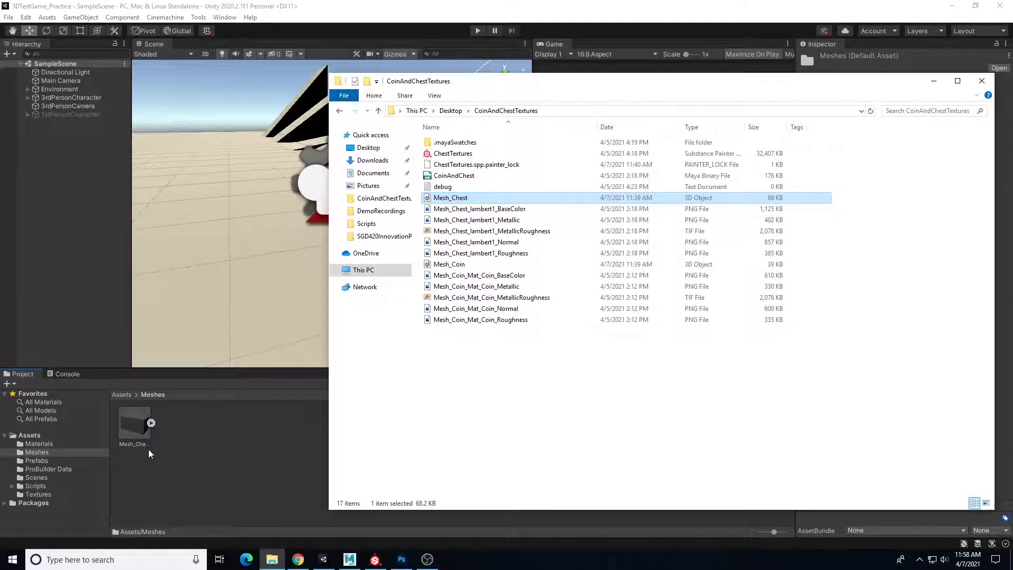
left_click(151, 423)
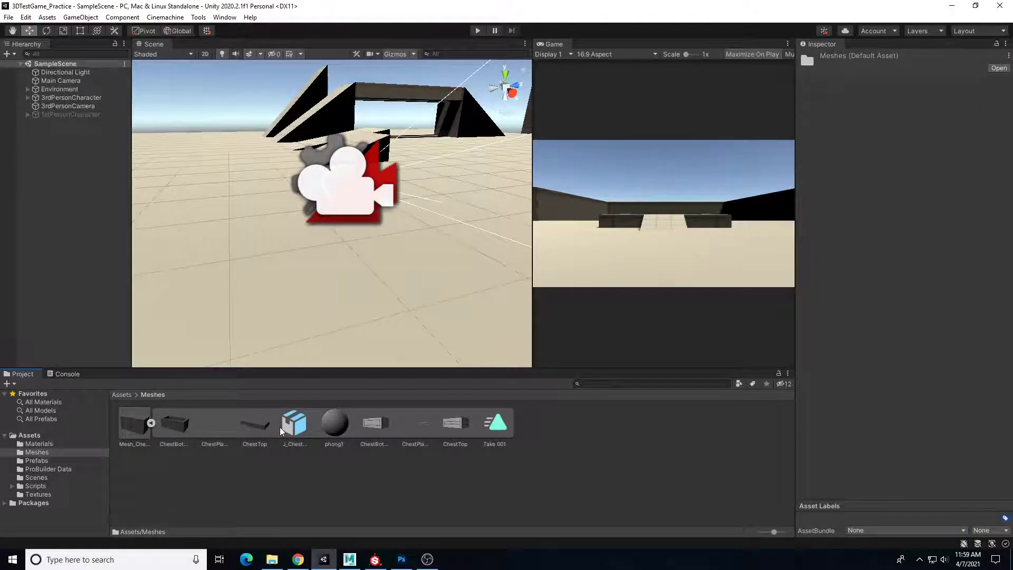
left_click(152, 423)
left_click(272, 559)
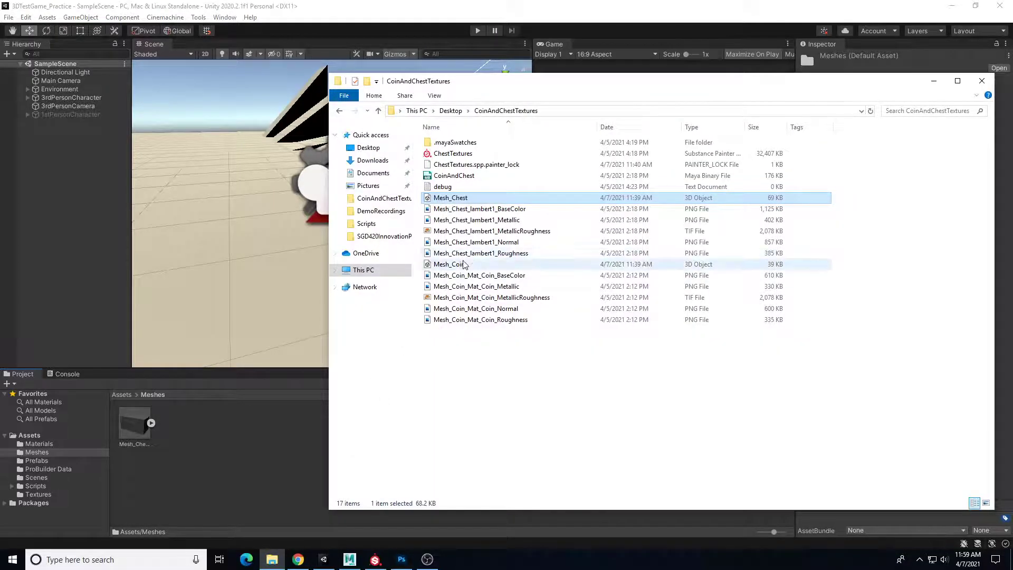
left_click_drag(464, 265, 214, 450)
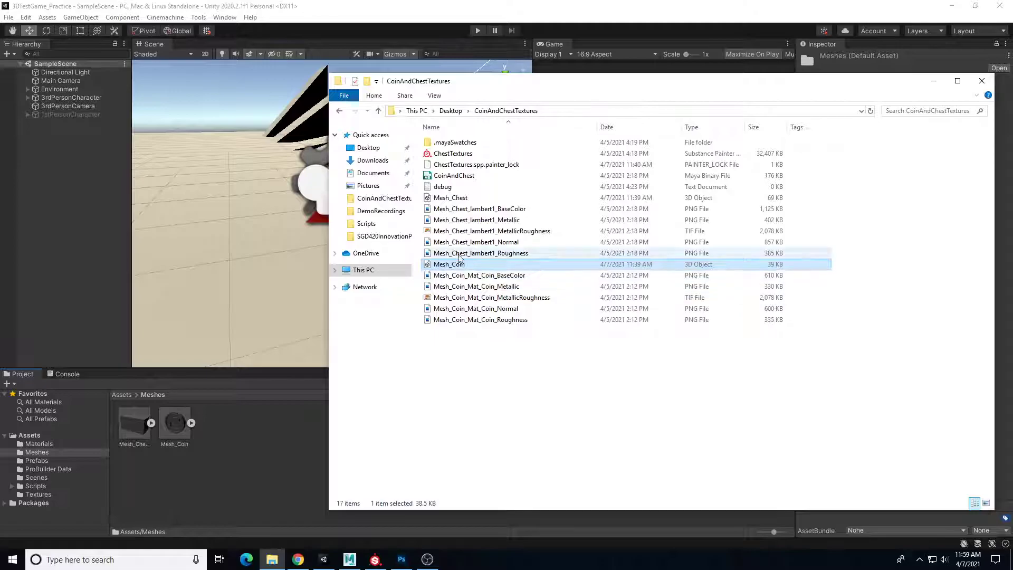
Import the chest's BaseColor, MetallicRoughness and Normal textures from CoinAndChestTextures into the Meshes folder.
left_click(494, 209)
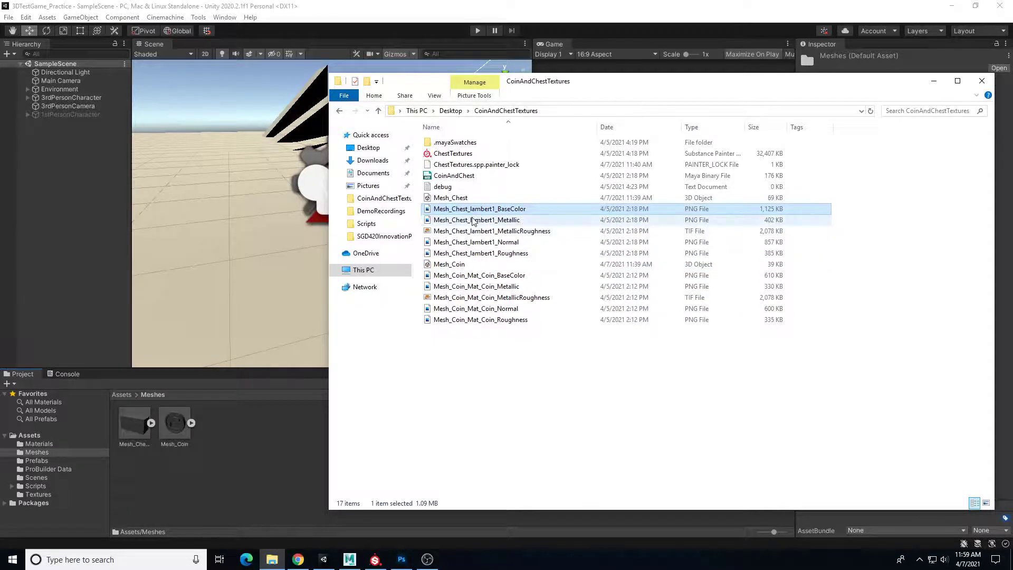
left_click(490, 220, "ctrl")
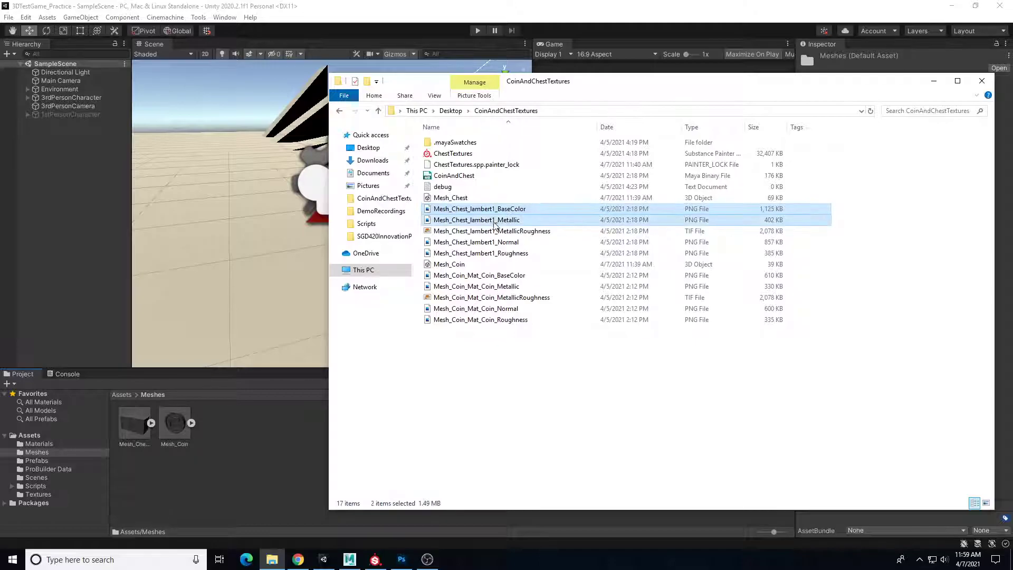
left_click(483, 219)
left_click(515, 205)
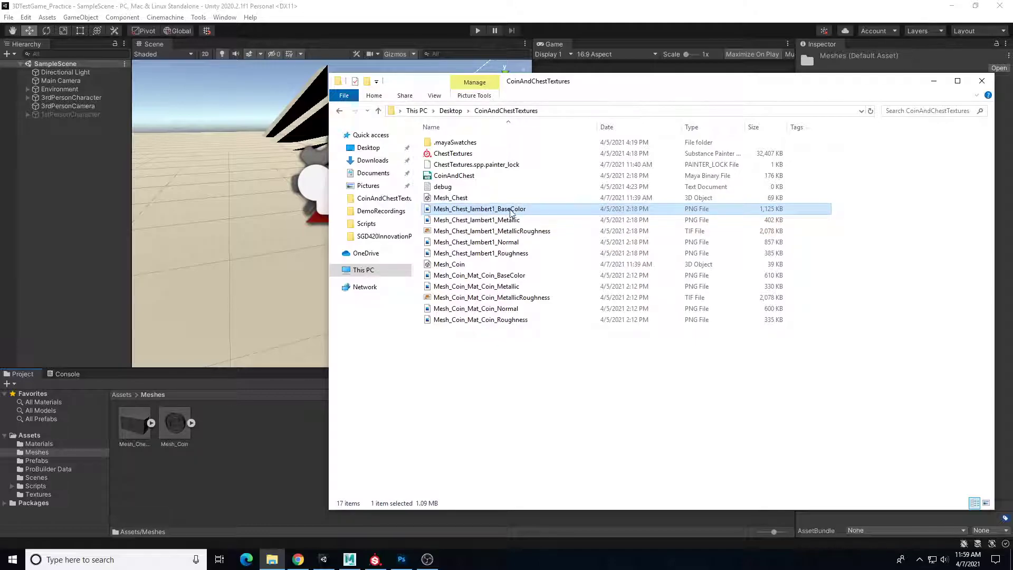
left_click(509, 233, "ctrl")
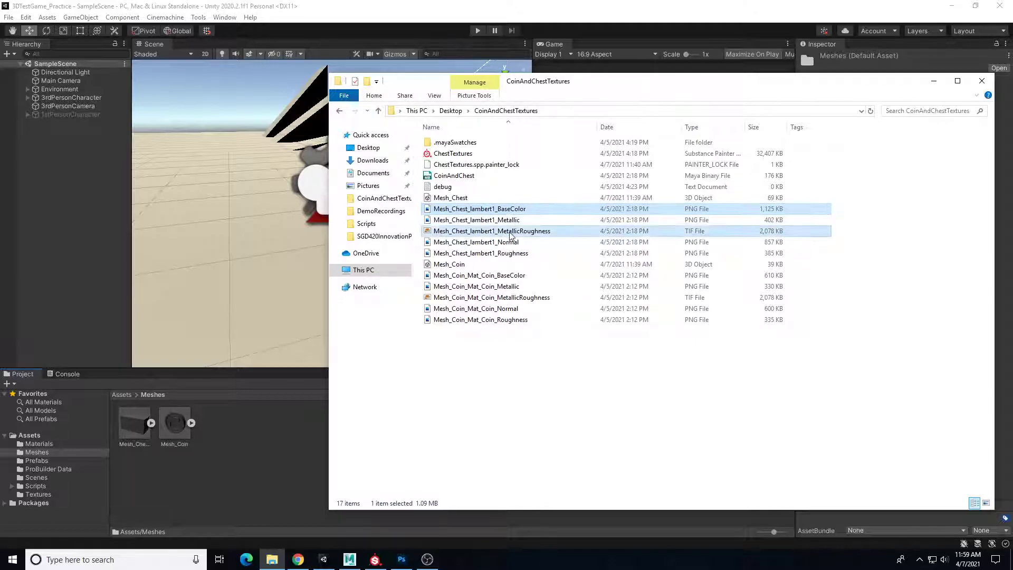
left_click(504, 244, "ctrl")
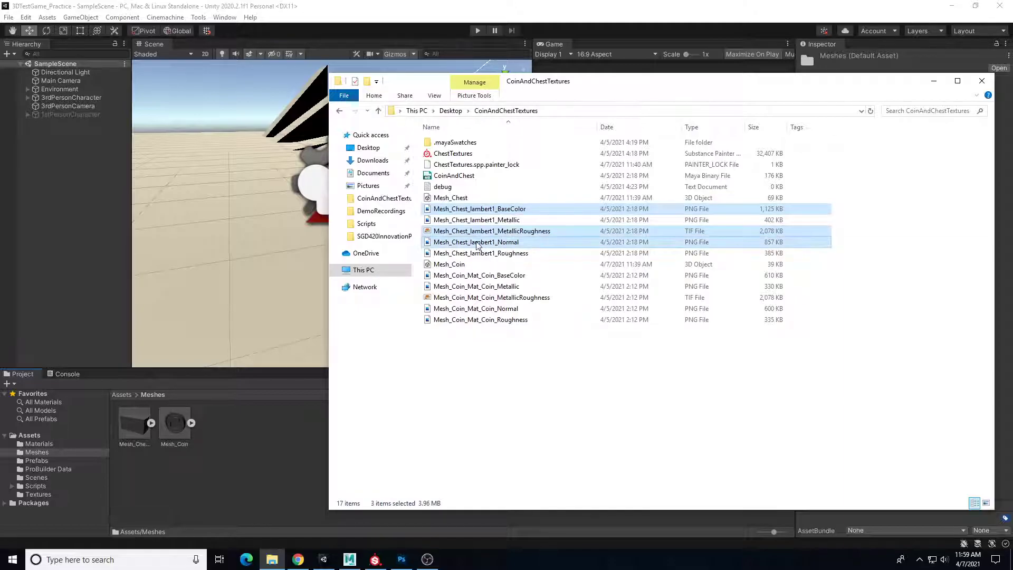
left_click_drag(476, 244, 244, 460)
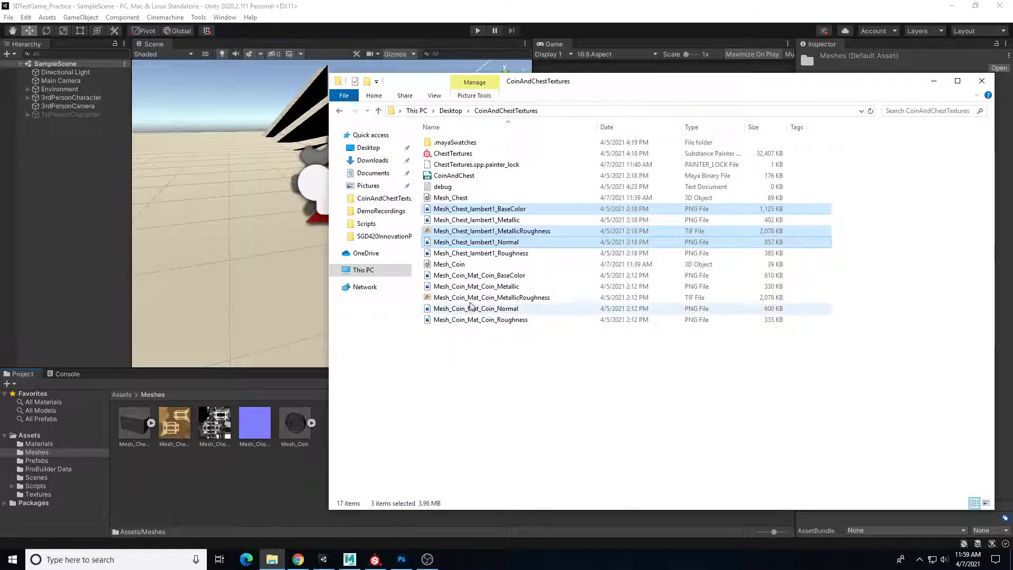
Import the coin's BaseColor, MetallicRoughness and Normal textures into the Meshes folder and return to Unity.
left_click(486, 276)
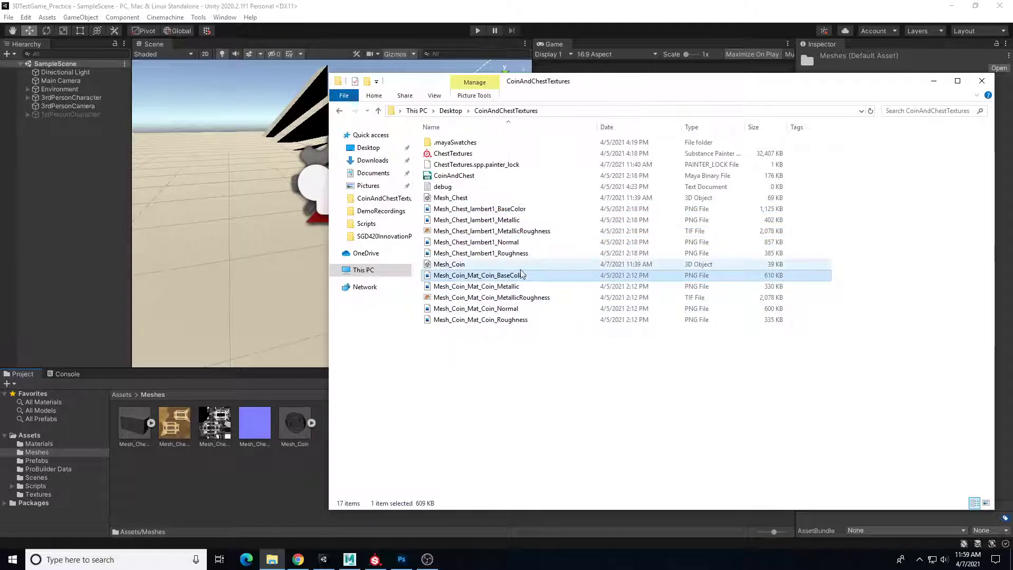
left_click(506, 299, "ctrl")
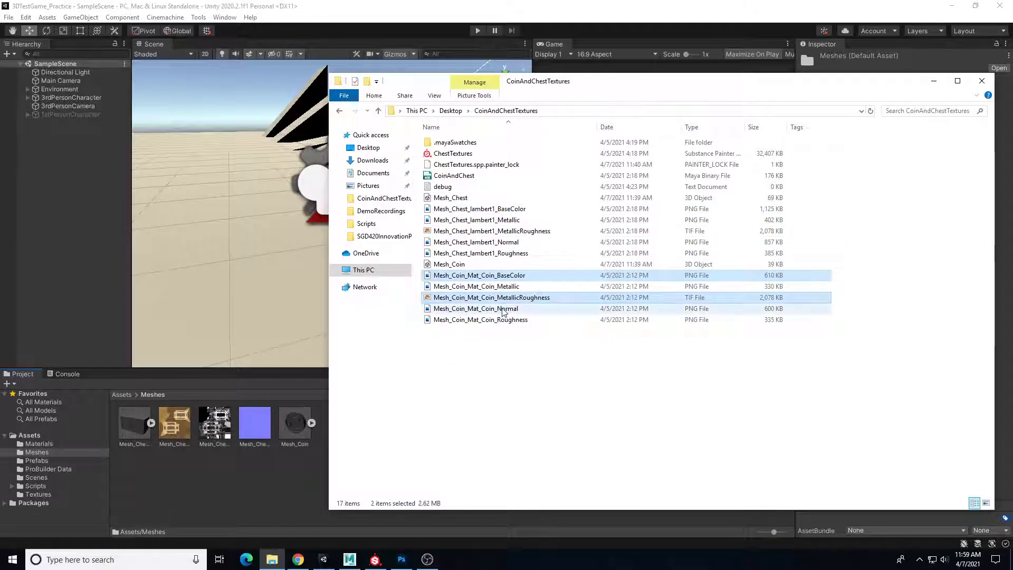
left_click(504, 310, "ctrl")
left_click_drag(479, 315, 285, 474)
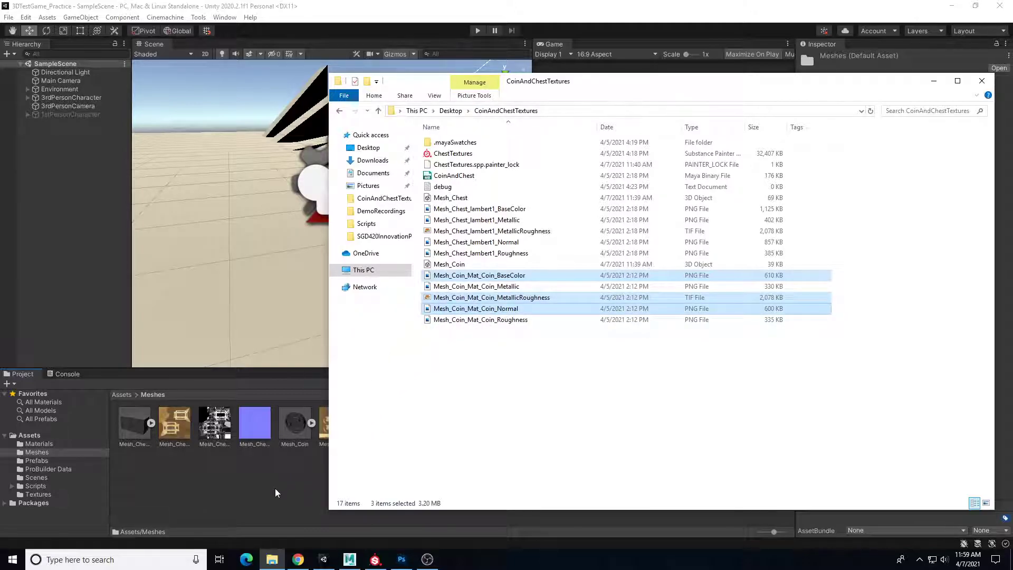
left_click(275, 488)
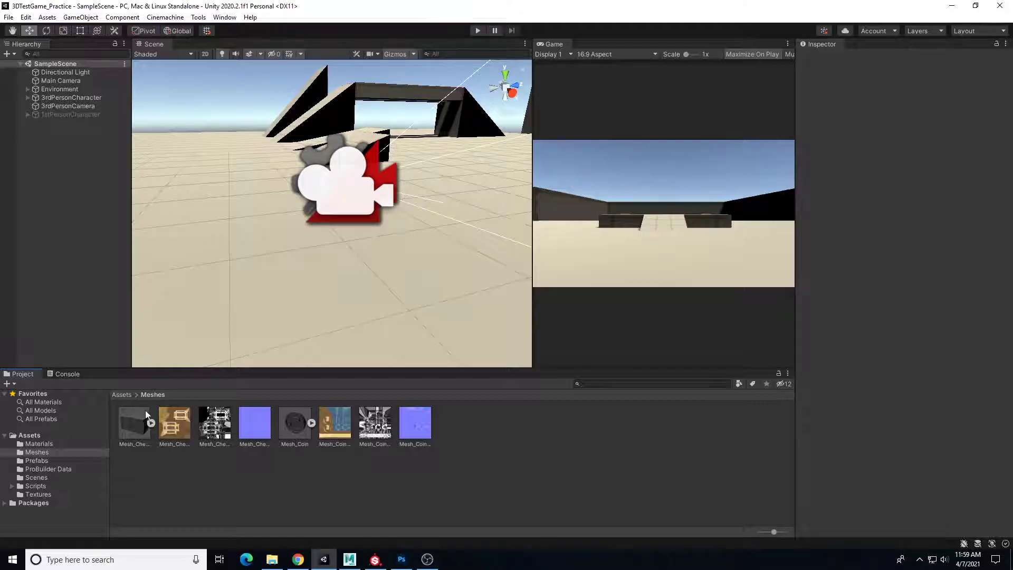
Examine the sub-assets inside the imported Mesh_Coin and Mesh_Chest models, including the chest's J_ChestBase joint.
left_click(312, 424)
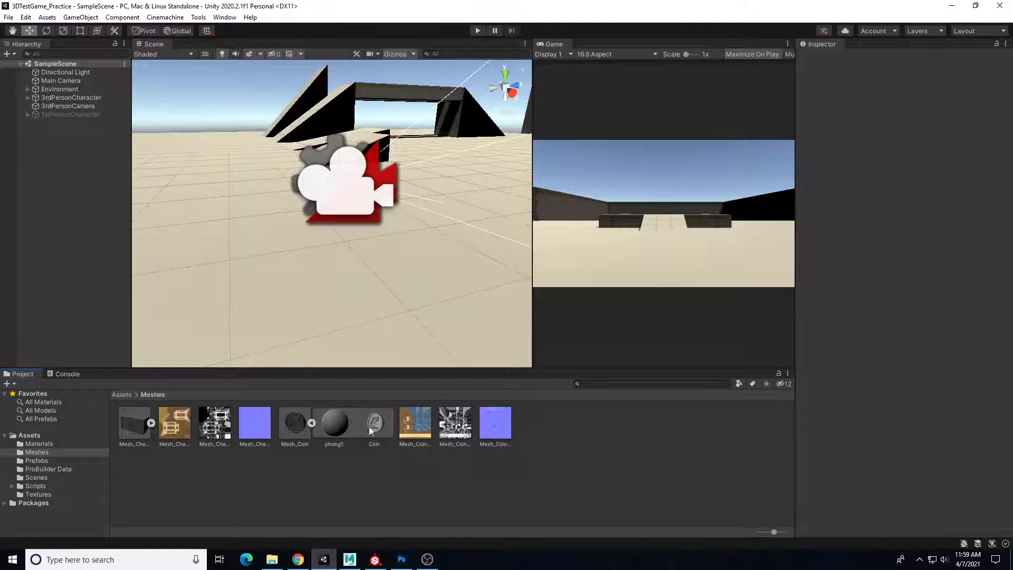
left_click(151, 423)
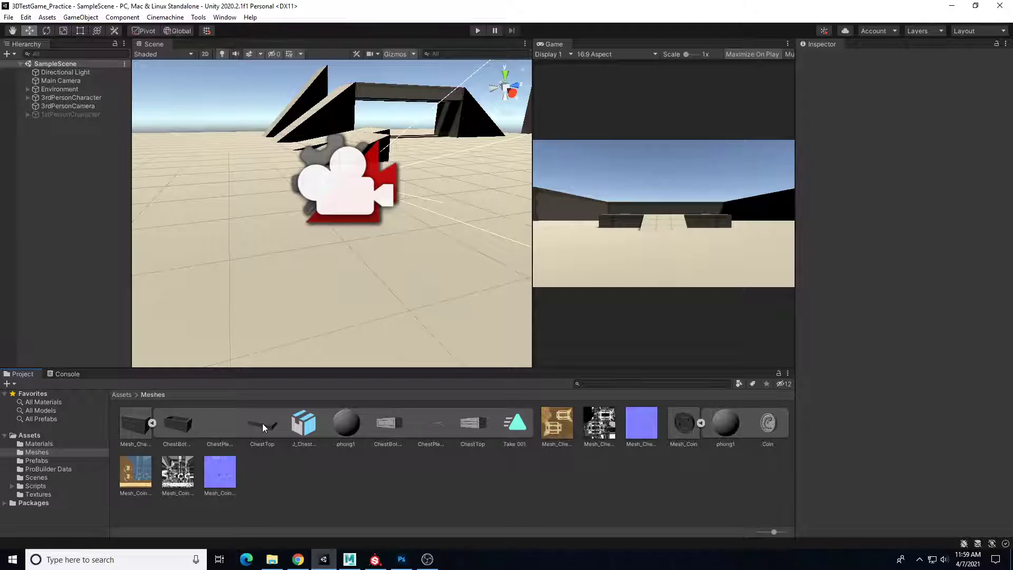
left_click(305, 424)
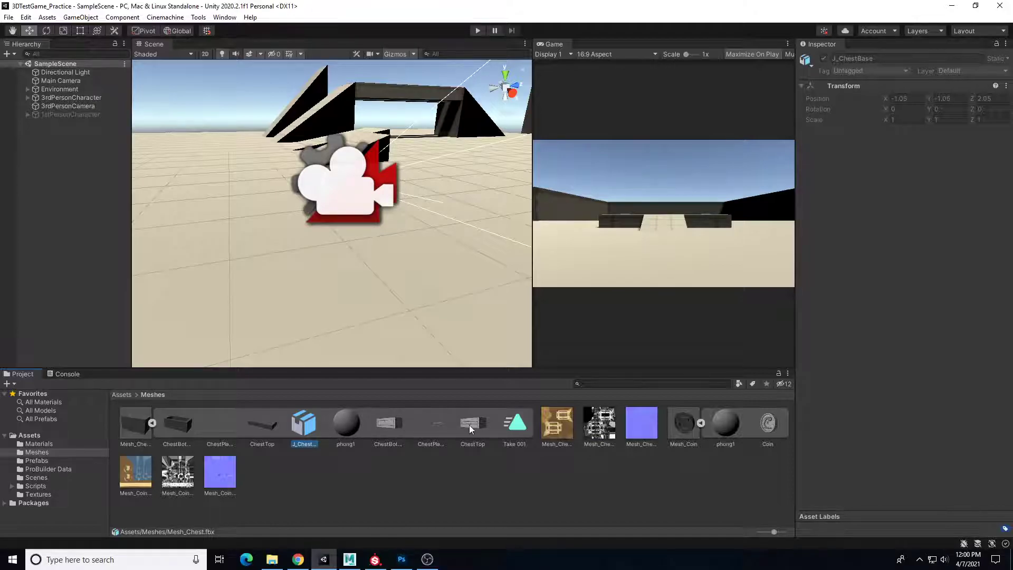
Preview the chest's Take 001 animation clip, and collapse the Mesh_Chest and Mesh_Coin contents.
left_click(516, 425)
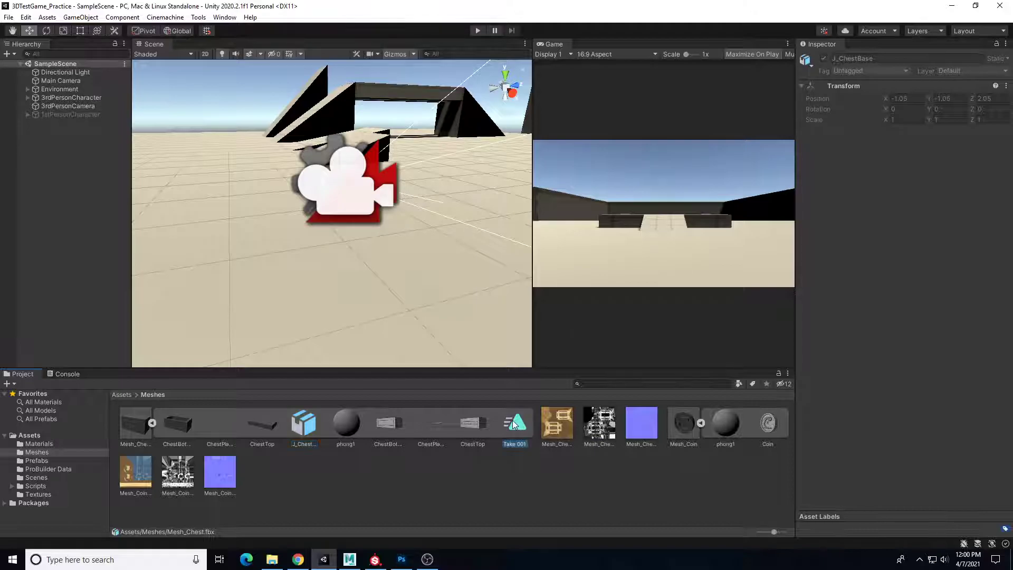
left_click_drag(839, 384, 832, 325)
left_click(805, 307)
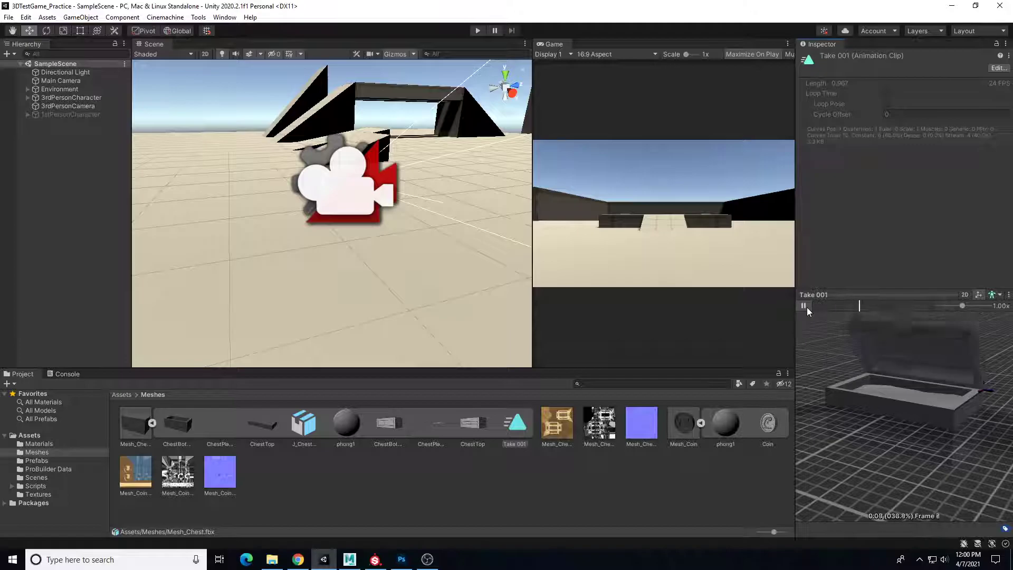
left_click(805, 306)
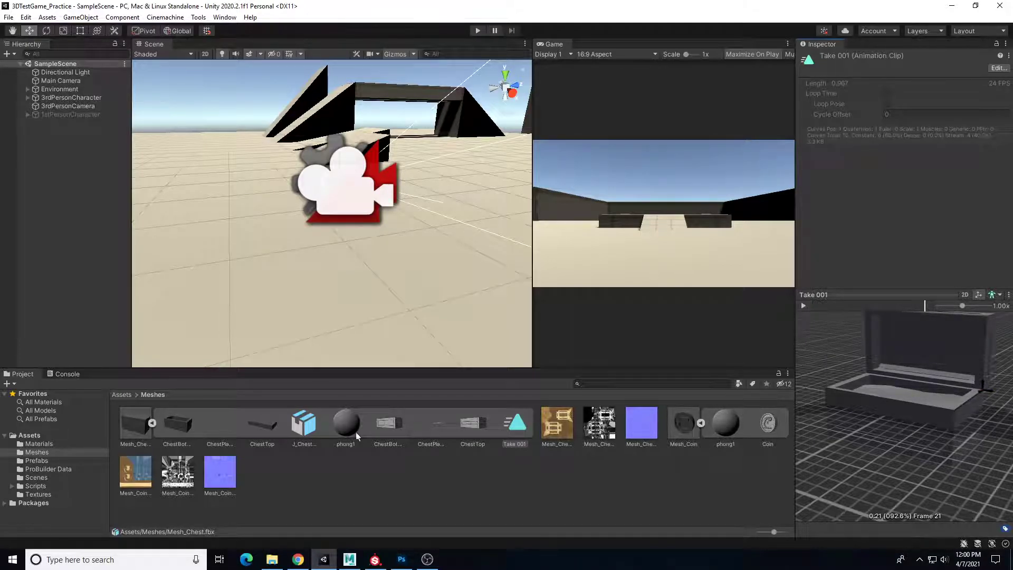
left_click(152, 423)
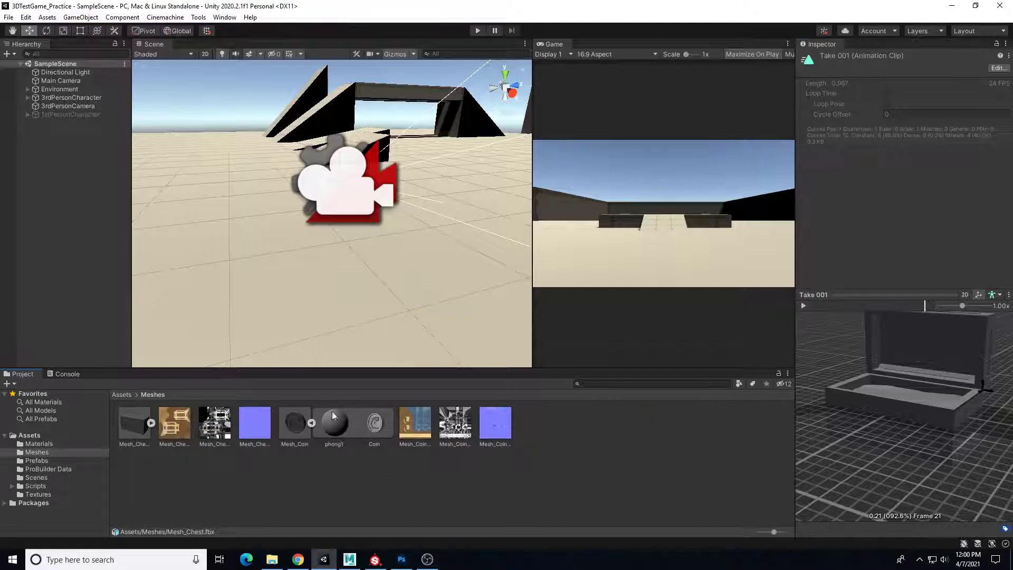
left_click(312, 423)
left_click(488, 467)
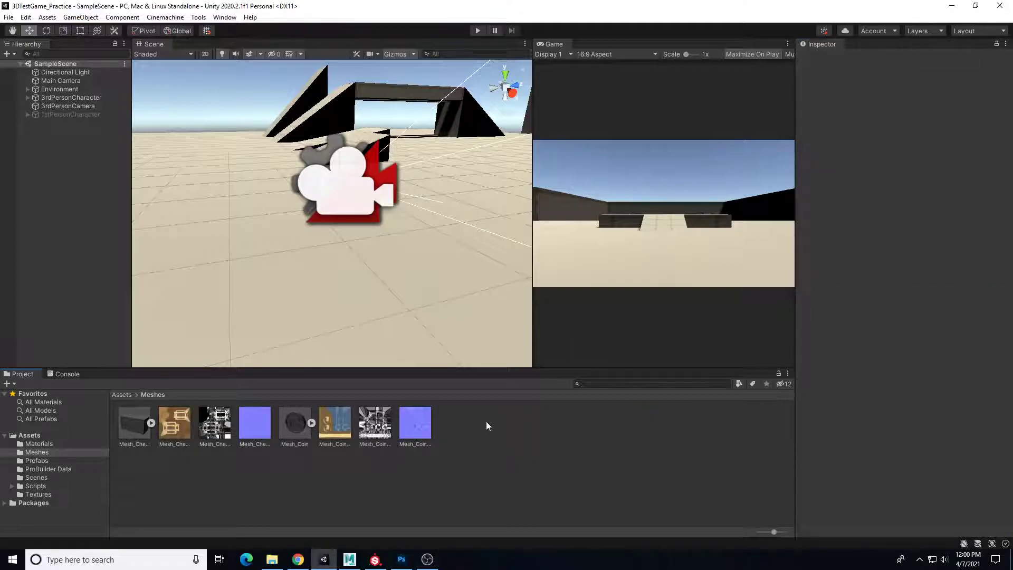
Expand Mesh_Coin again and examine the settings of its embedded phong1 material.
left_click(312, 422)
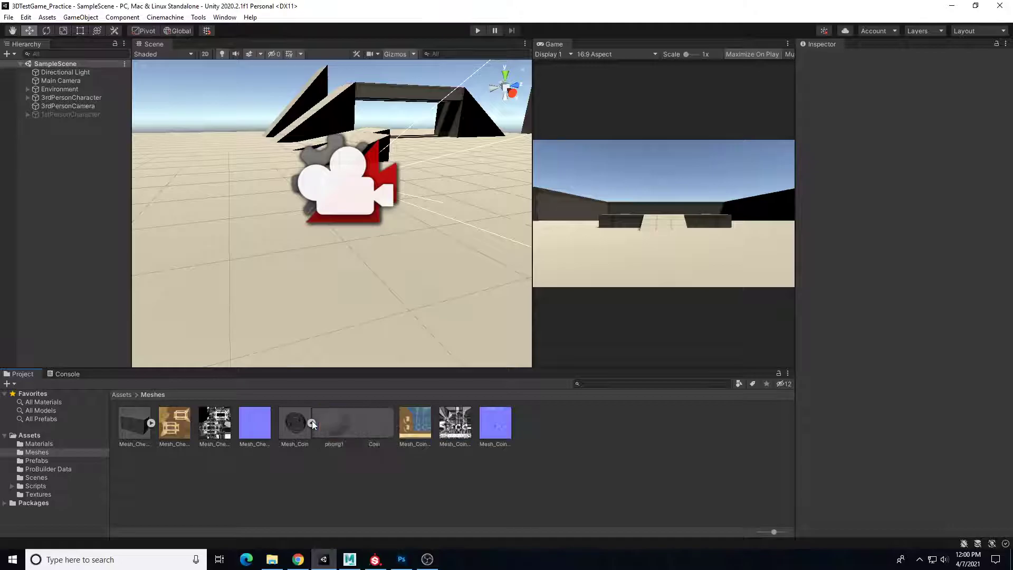
left_click(337, 423)
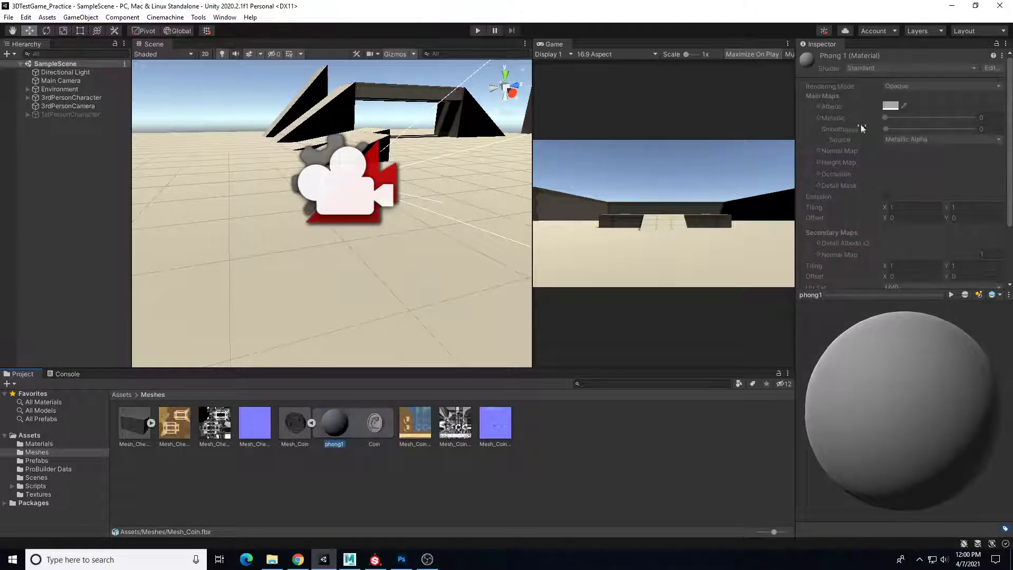
Collapse the Mesh_Coin contents and create a new material named M_Coin in the Meshes folder.
left_click(311, 422)
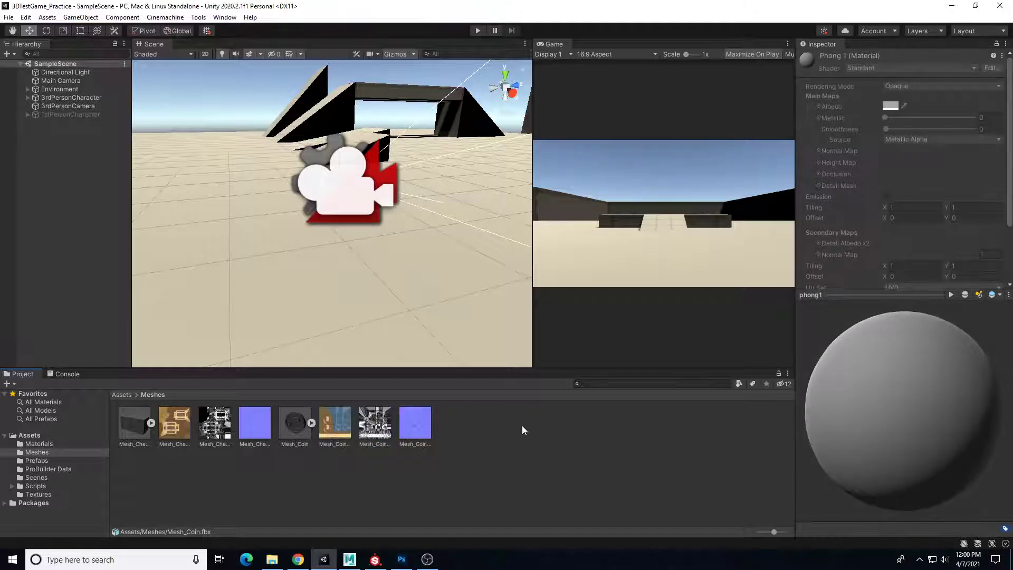
right_click(500, 427)
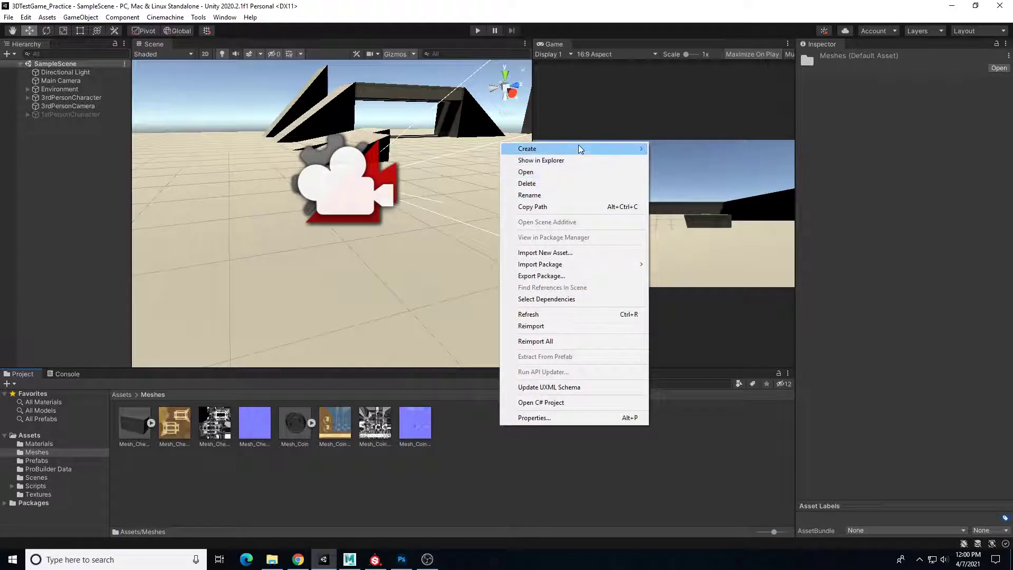
mouse_move(580, 149)
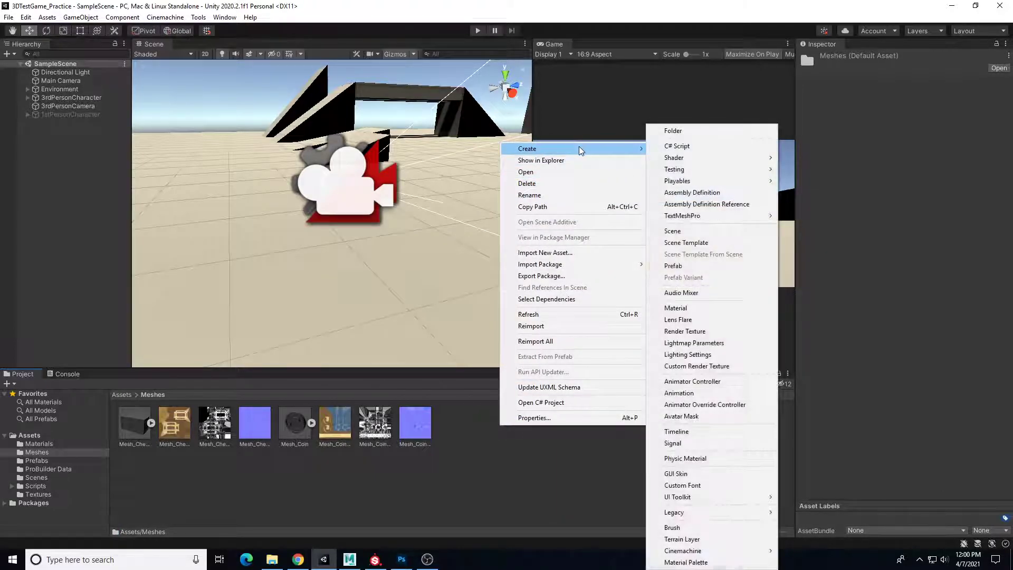
left_click(686, 309)
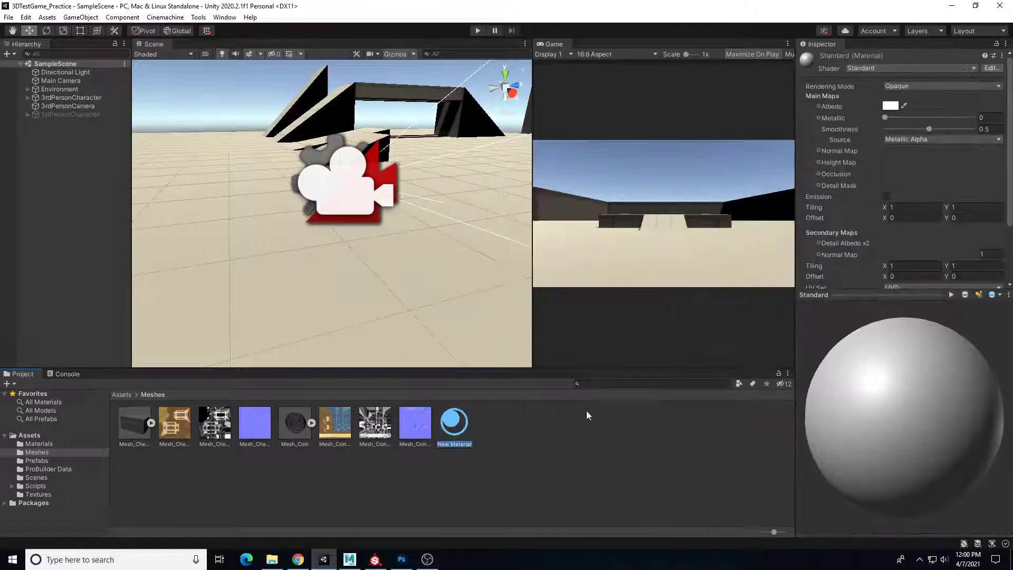
type("M_Coin")
key("Return")
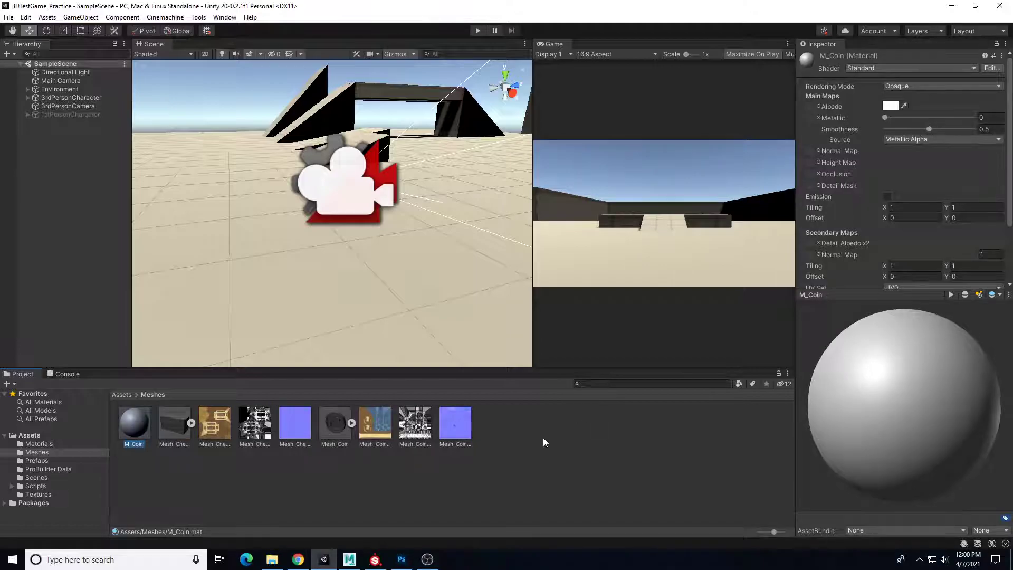
Create a second new material named M_Chest in the Meshes folder.
right_click(577, 439)
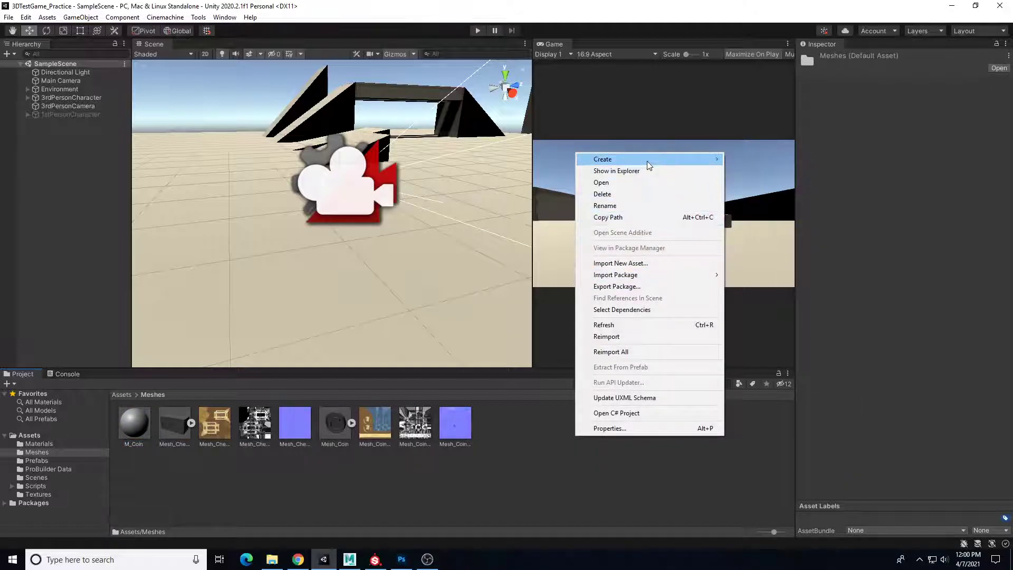
mouse_move(612, 159)
left_click(751, 307)
type("M")
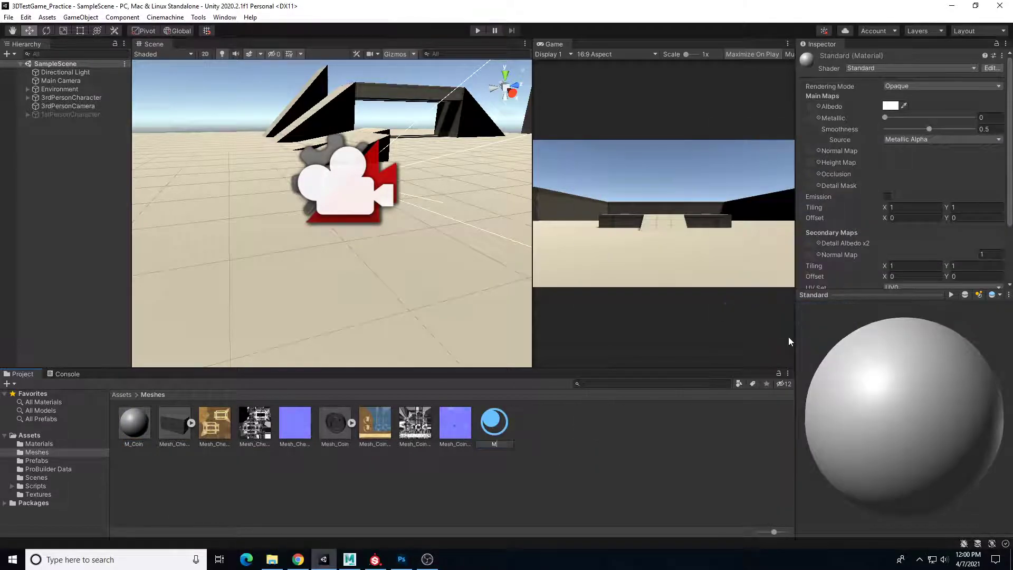
type("_Chest")
key("Return")
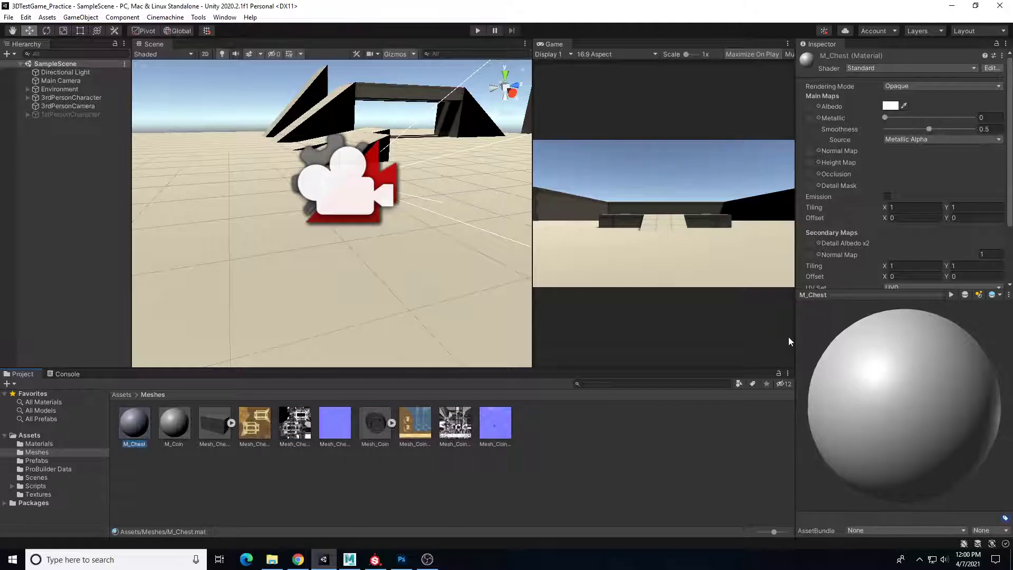
left_click(215, 462)
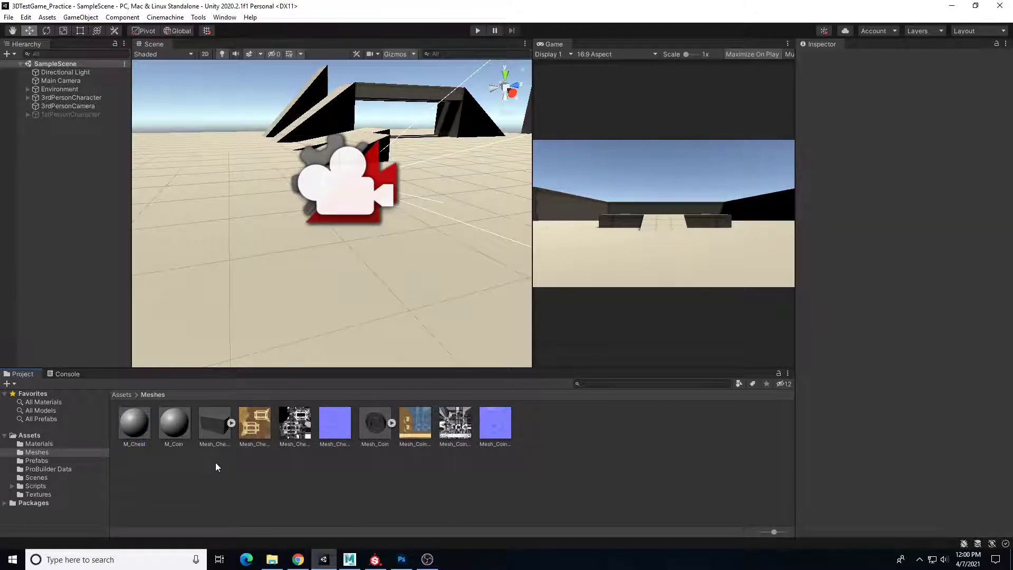
Assign the coin's BaseColor texture to M_Coin's Albedo and its MetallicRoughness texture to Metallic.
left_click(178, 426)
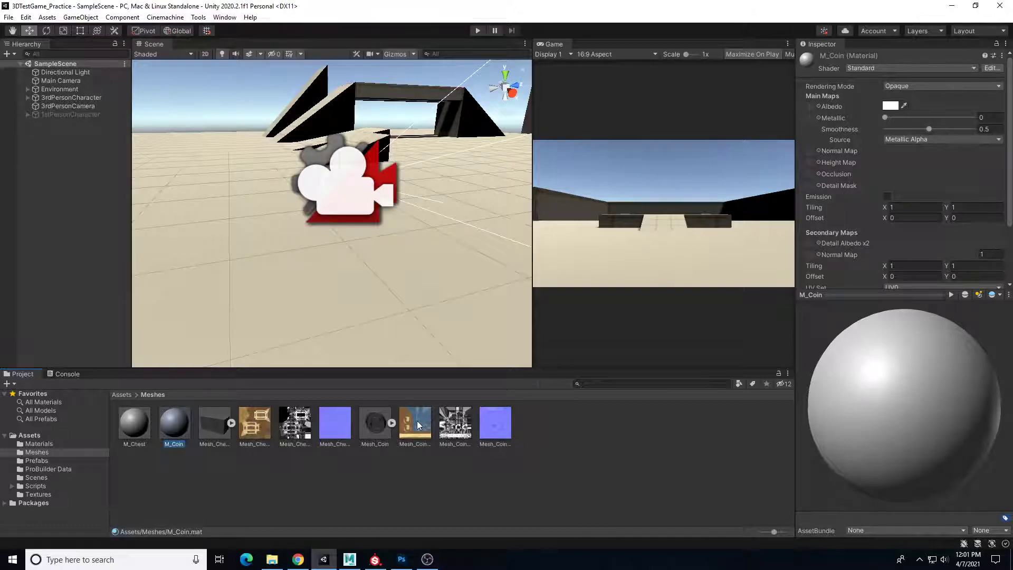
left_click_drag(417, 428, 814, 94)
left_click_drag(811, 106, 811, 107)
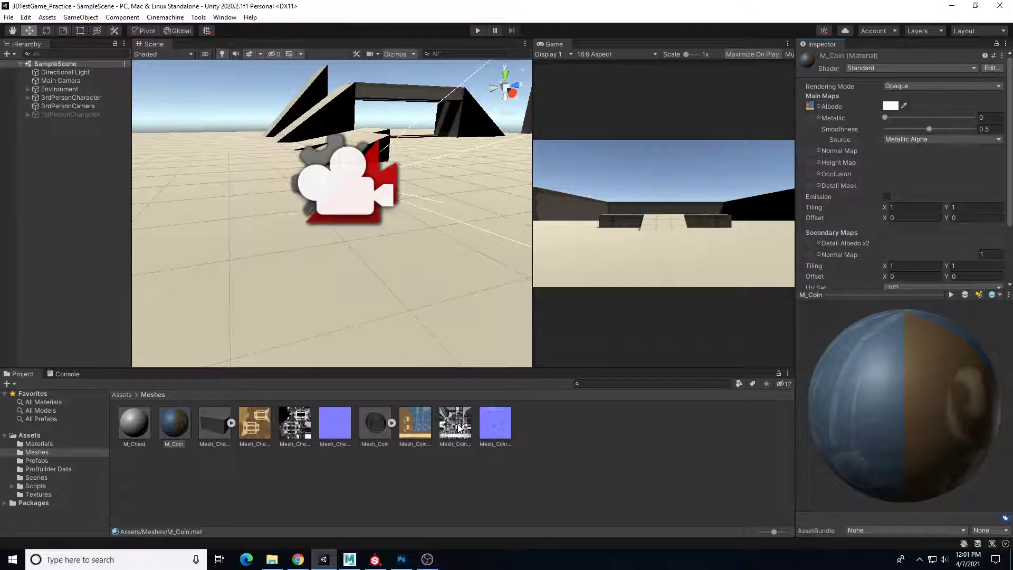
left_click_drag(457, 428, 809, 118)
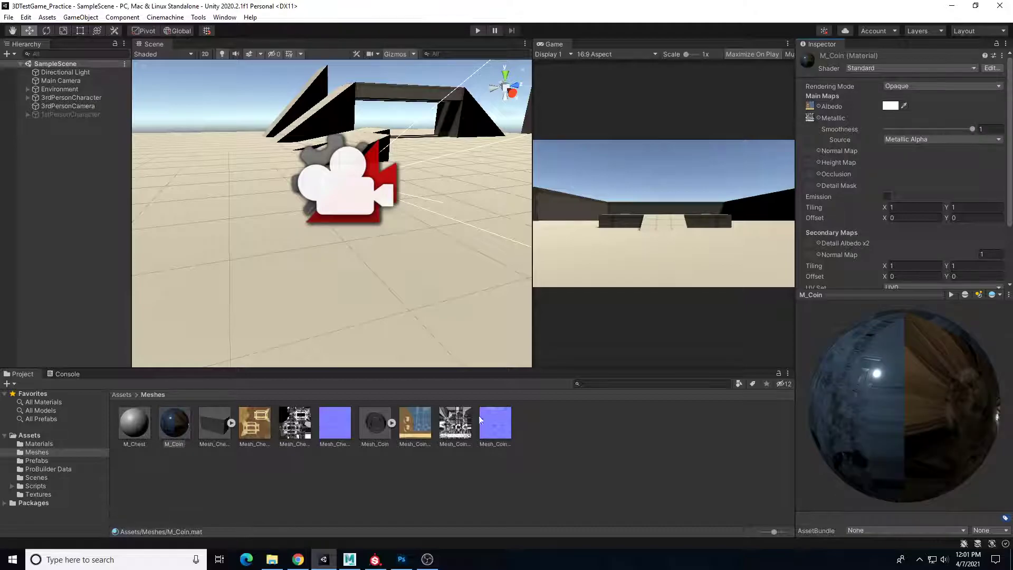
Assign the coin's Normal texture to M_Coin's Normal Map and mark the texture as a normal map.
left_click_drag(492, 423, 854, 128)
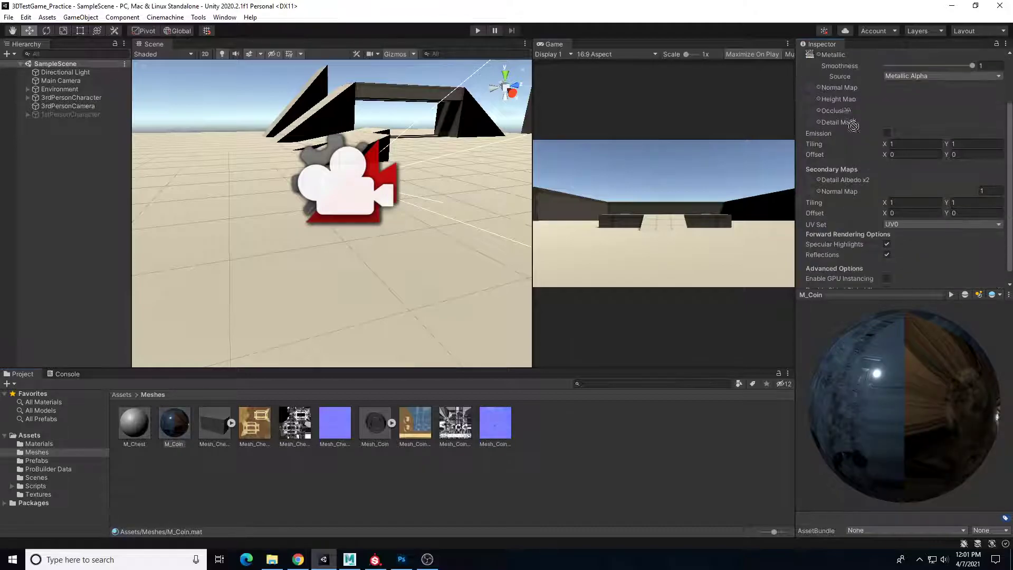
left_click_drag(811, 89, 810, 88)
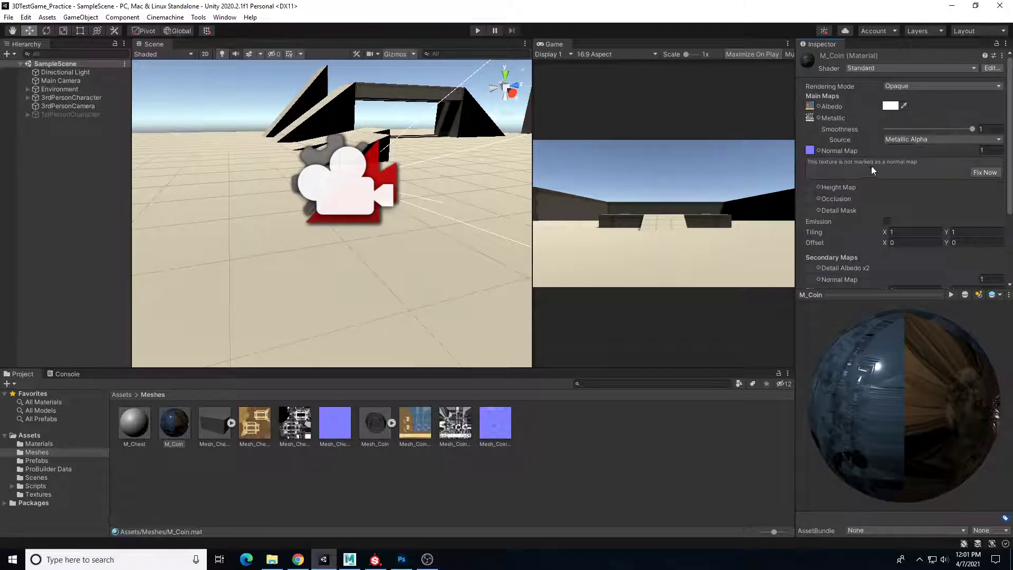
left_click(985, 172)
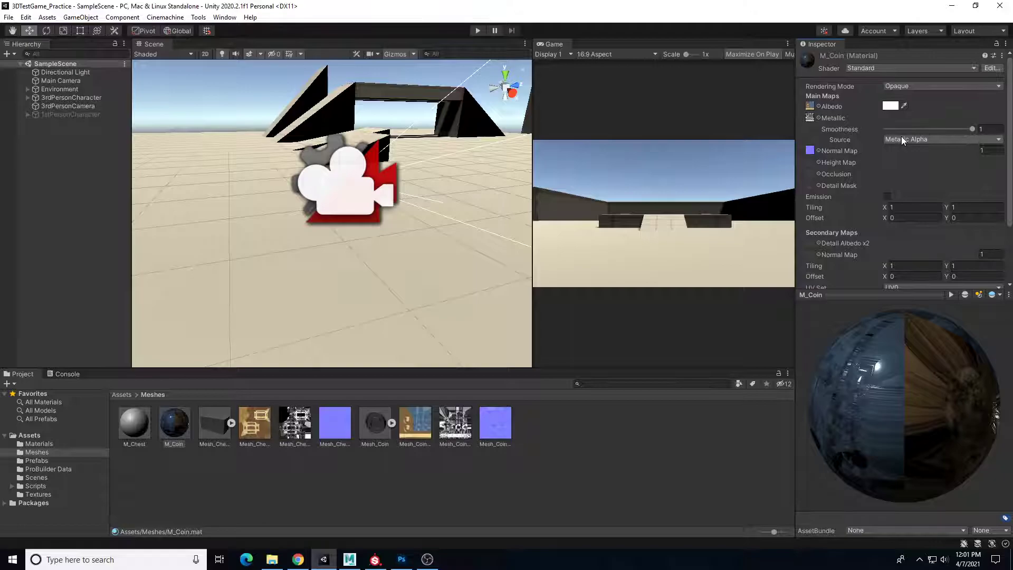
Examine M_Coin's smoothness source options and its albedo color settings without changing them.
left_click(917, 138)
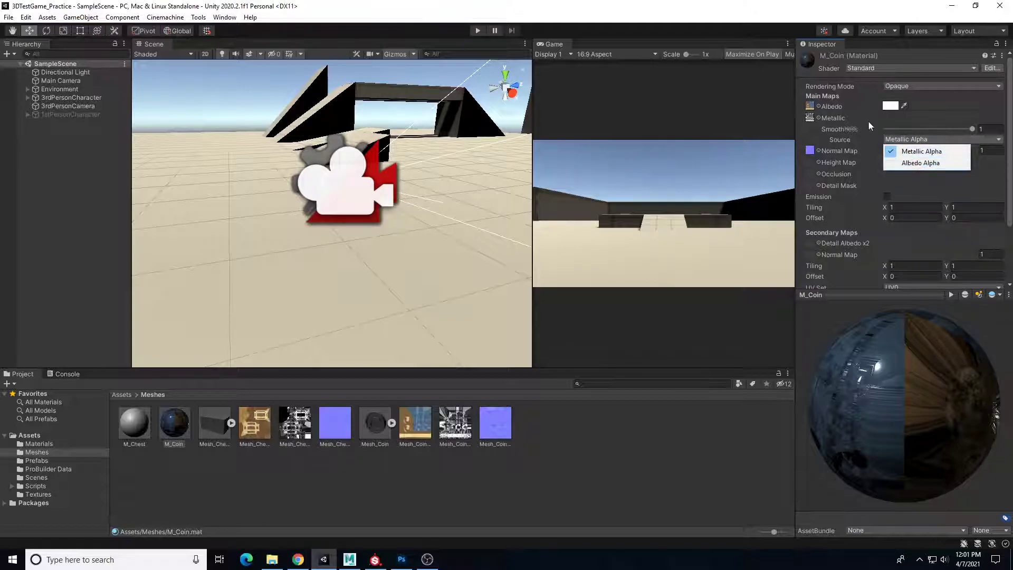
left_click(889, 106)
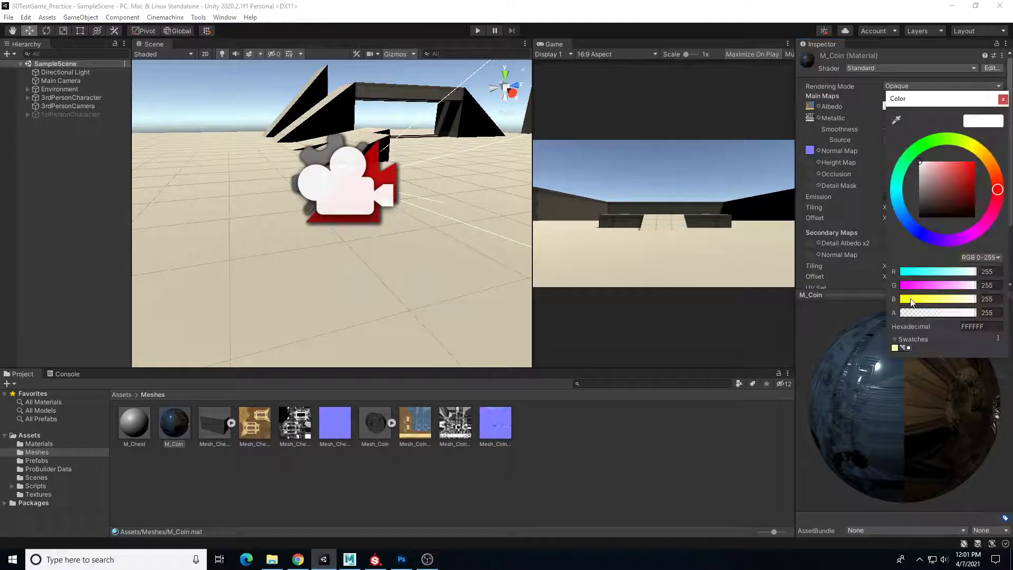
left_click(1003, 100)
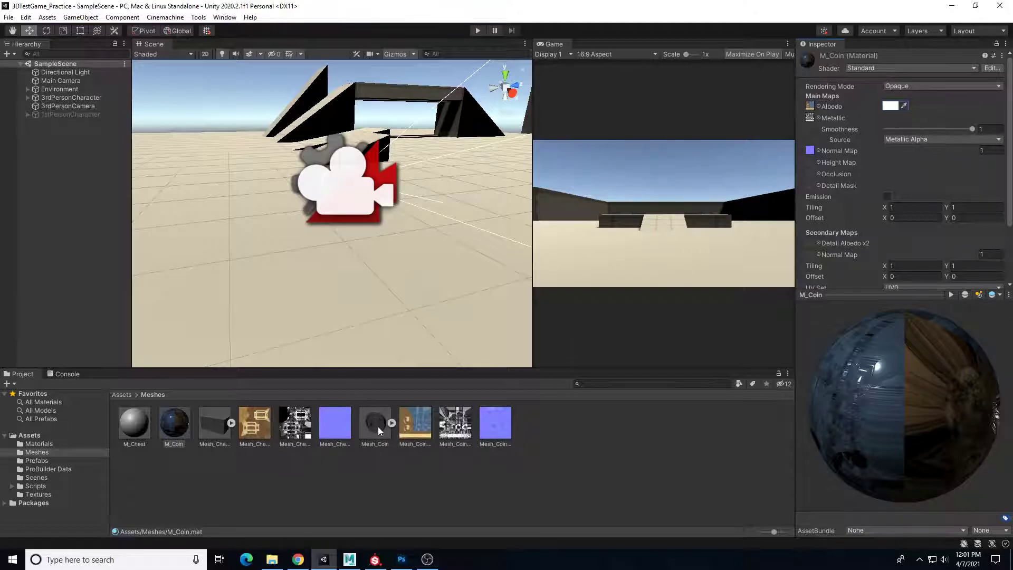
Place the Mesh_Coin model in the scene and rotate it freehand to about -20, 96, -5 degrees.
left_click_drag(376, 426, 520, 90)
key("e")
left_click_drag(477, 119, 458, 135)
Reset Mesh_Coin's transform to its default values and undo the reset.
left_click(1006, 100)
left_click(865, 104)
key("w")
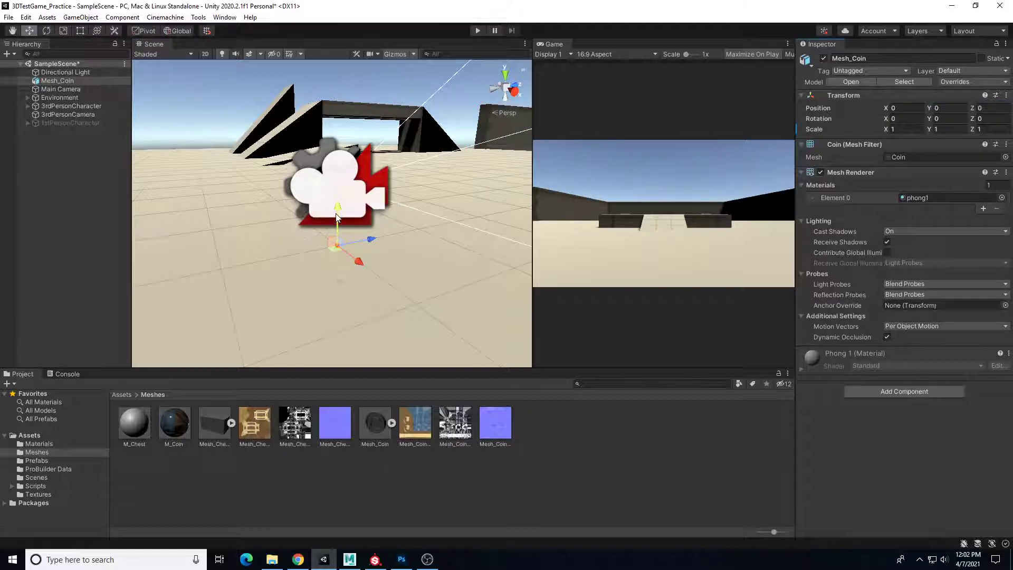
key("ctrl+z")
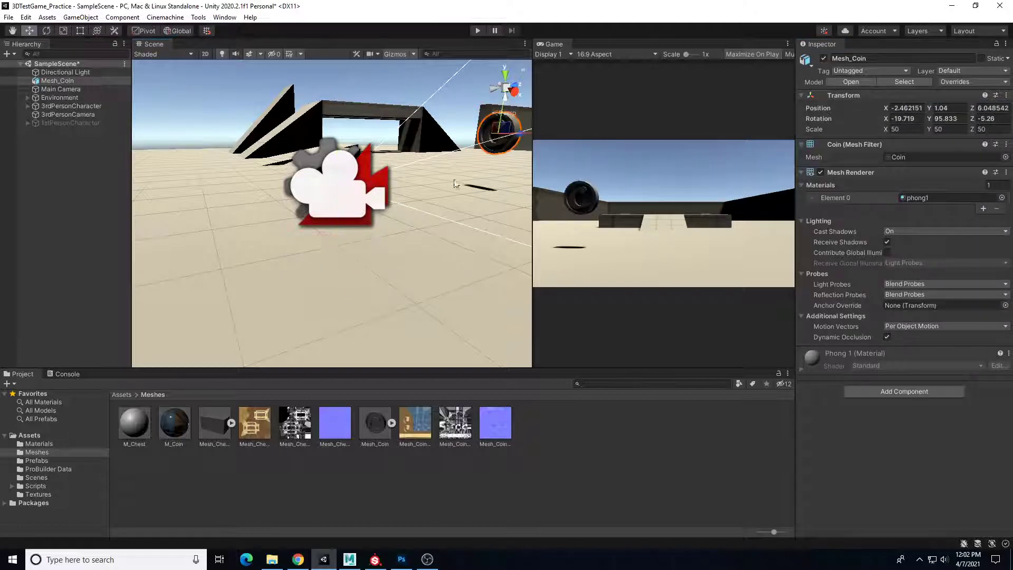
Set Mesh_Coin's rotation to X 0, Y 90 and Z 0.
left_click(921, 122)
type("0")
key("Tab")
type("90")
key("Tab")
type("0")
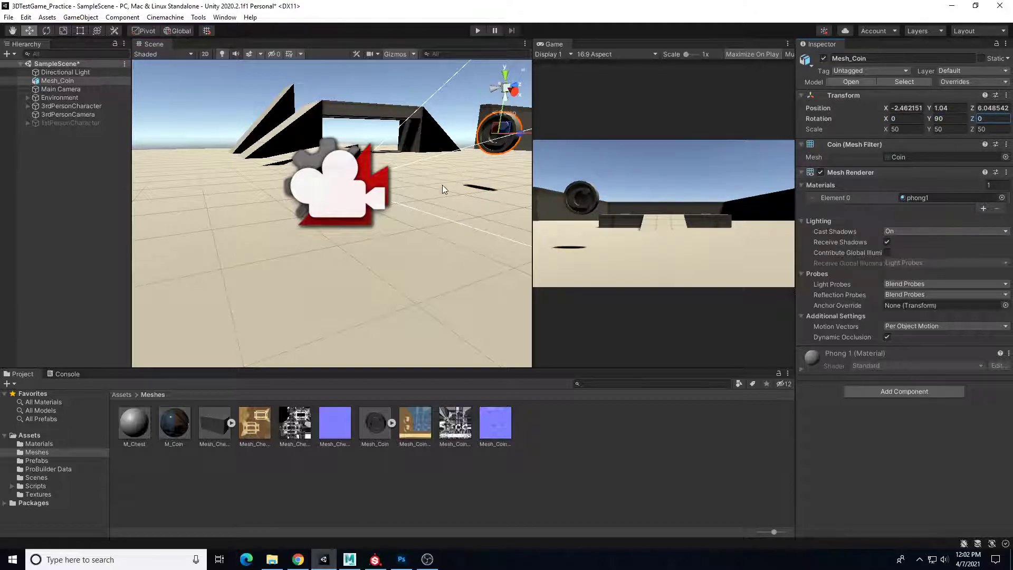
Apply the M_Coin material to the coin in the scene.
middle_click_drag(445, 176, 222, 301)
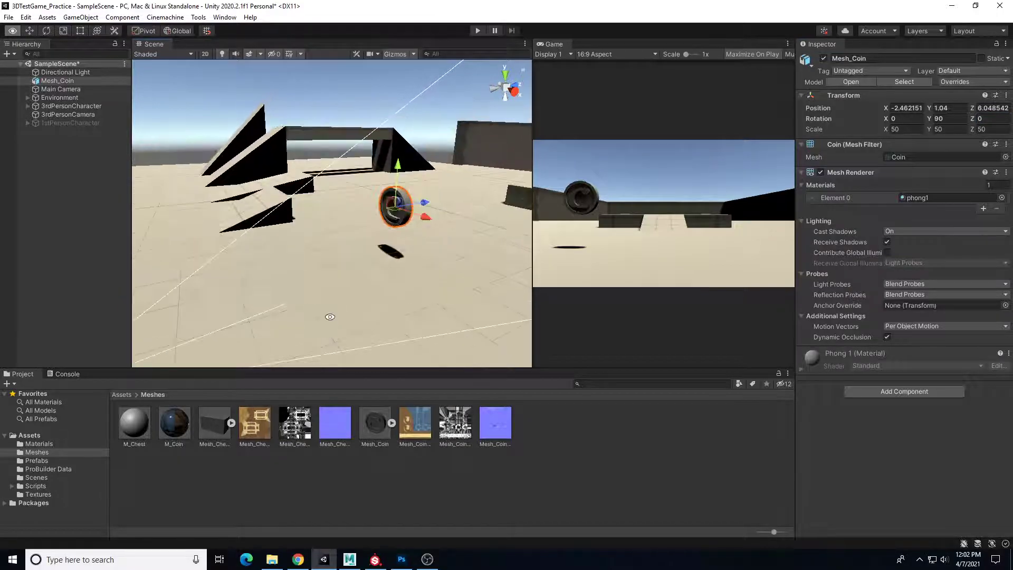
scroll(361, 271, "up", 5)
scroll(361, 271, "up", 4)
middle_click_drag(366, 256, 140, 323)
left_click_drag(292, 294, 275, 338, "alt")
left_click_drag(186, 415, 303, 220)
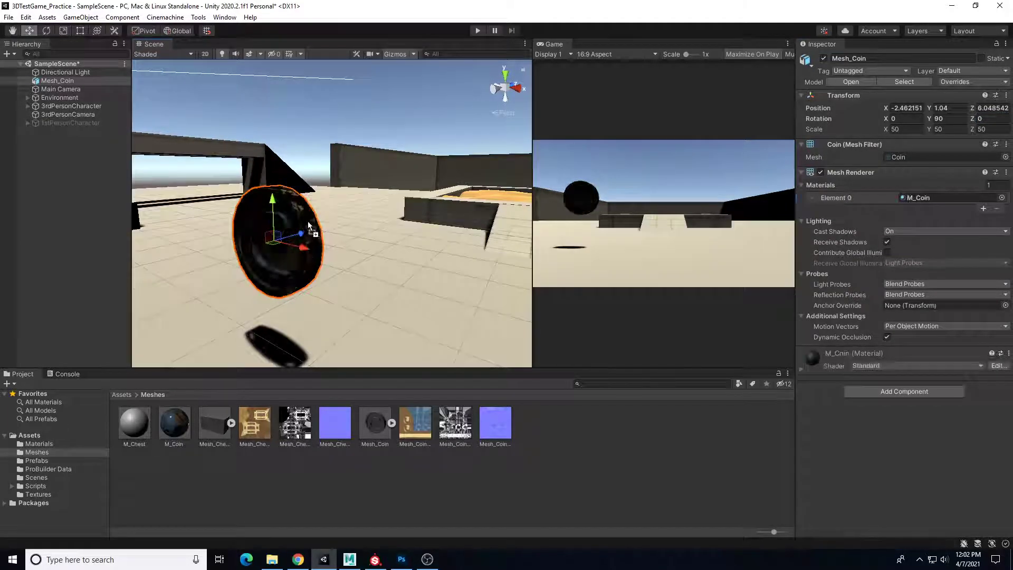
Tilt the coin to about 42 degrees around Z and lower it to a Y position of about 0.425.
left_click_drag(358, 267, 317, 254, "alt")
key("e")
left_click_drag(249, 214, 272, 235)
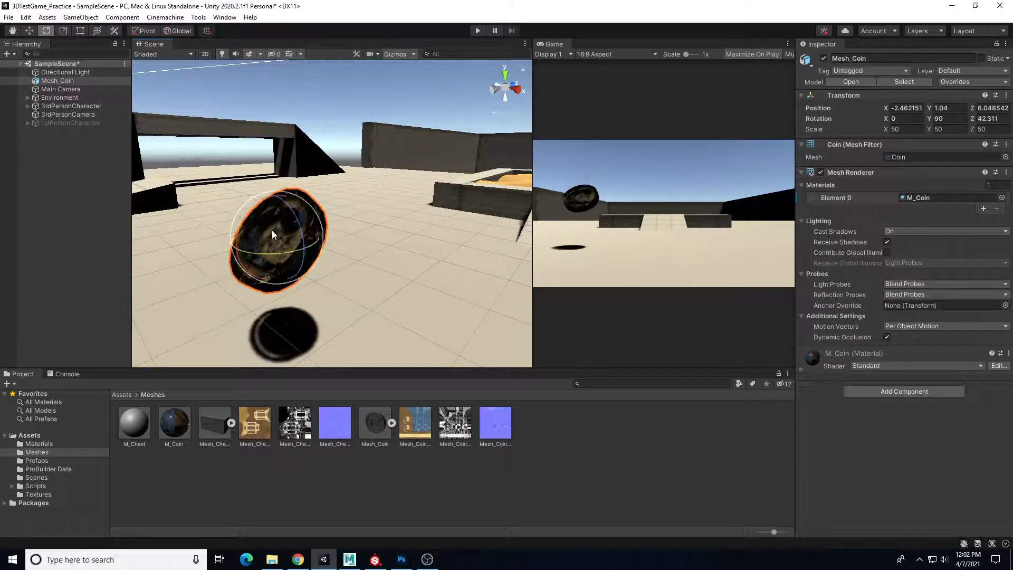
key("w")
left_click_drag(288, 200, 319, 285)
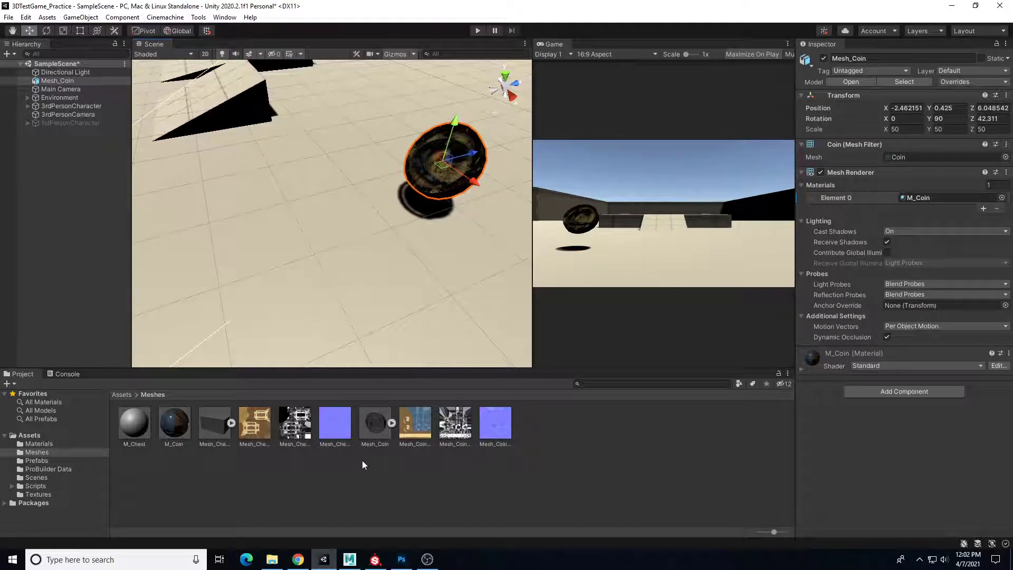
Inspect the coin's surface up close and reduce M_Coin's Smoothness to about 0.775.
scroll(442, 211, "up", 4)
middle_click_drag(442, 210, 230, 317)
left_click_drag(231, 316, 464, 327, "alt")
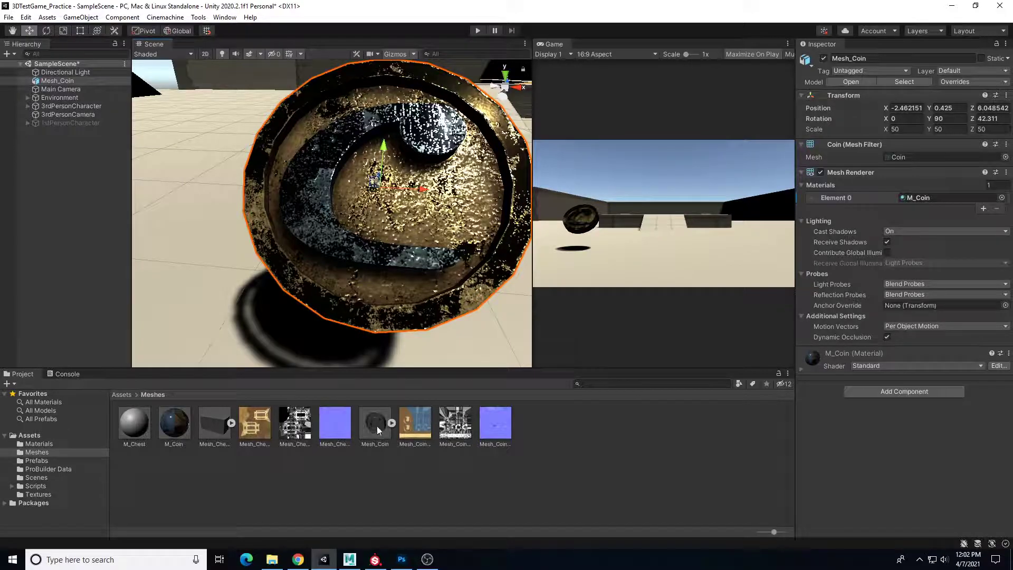
left_click(182, 427)
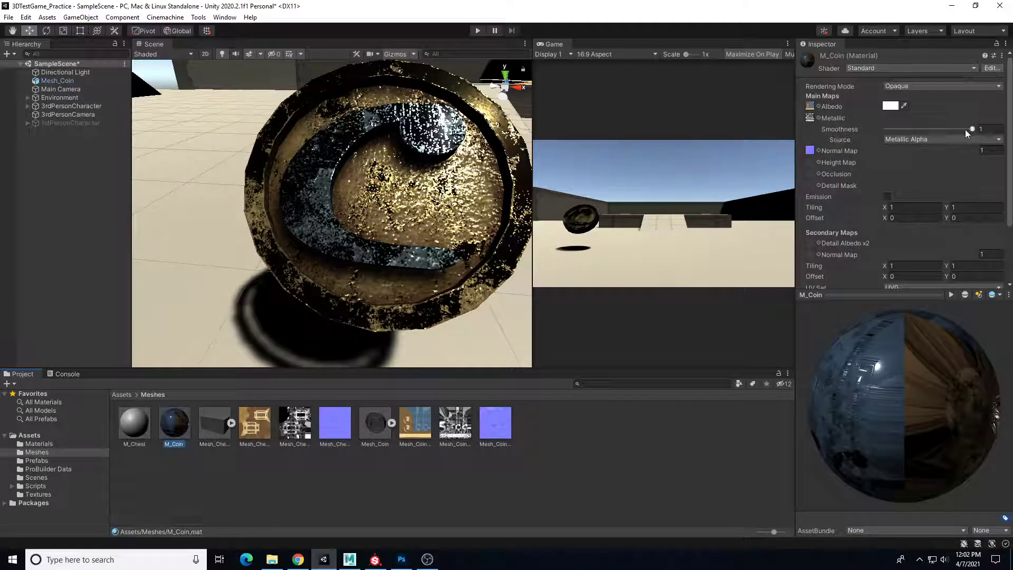
left_click_drag(972, 129, 955, 140)
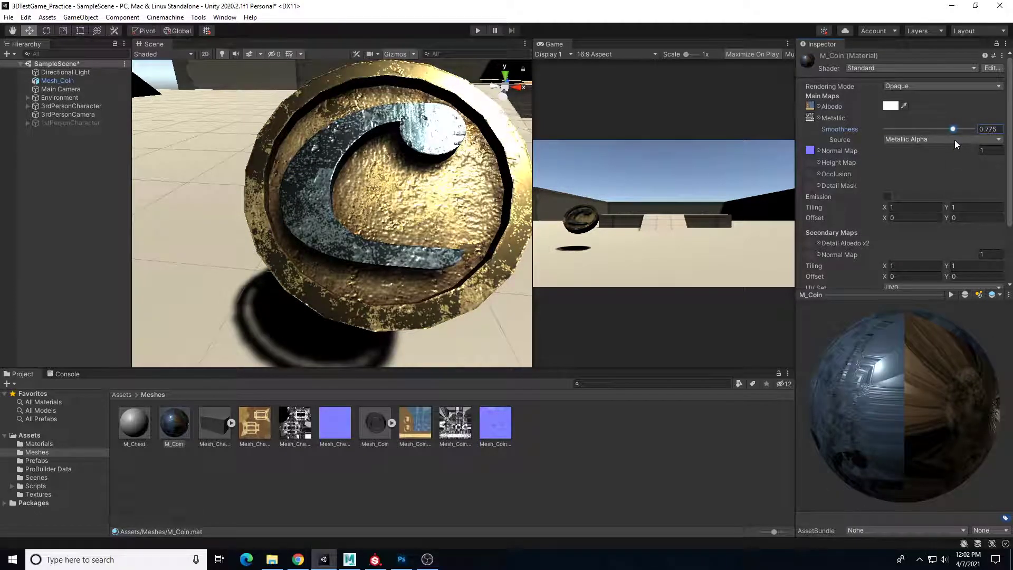
Assign the chest's BaseColor texture to M_Chest's Albedo and its MetallicRoughness texture to Metallic.
scroll(407, 229, "down", 5)
left_click_drag(406, 229, 356, 257, "alt")
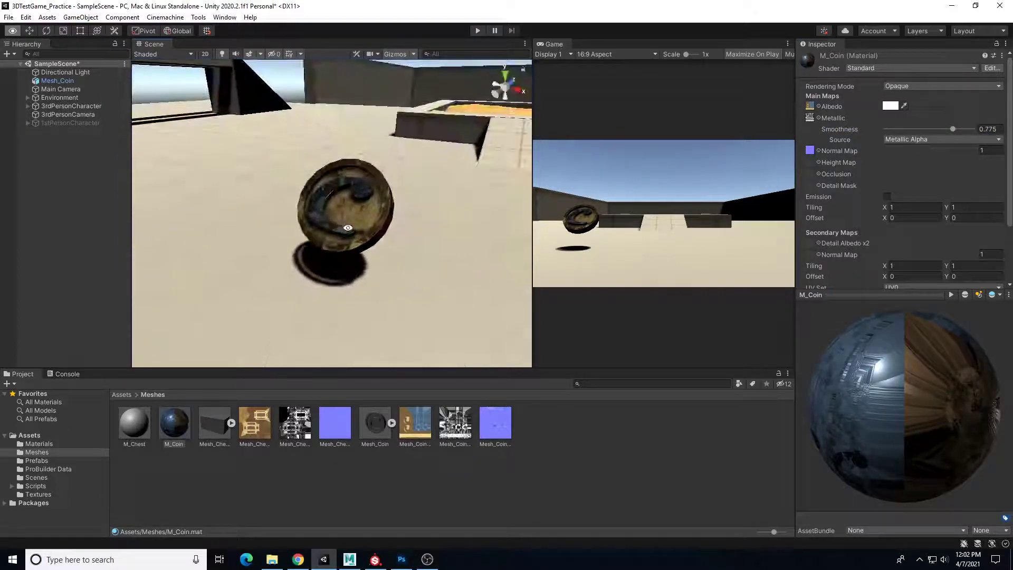
scroll(357, 256, "down", 3)
middle_click_drag(357, 256, 373, 222)
left_click(136, 425)
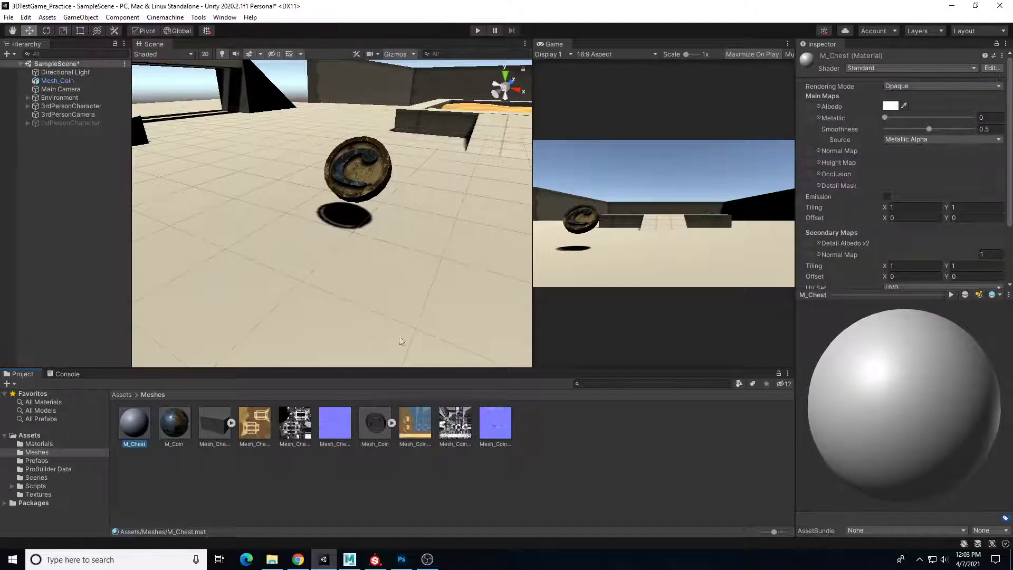
left_click_drag(258, 422, 811, 107)
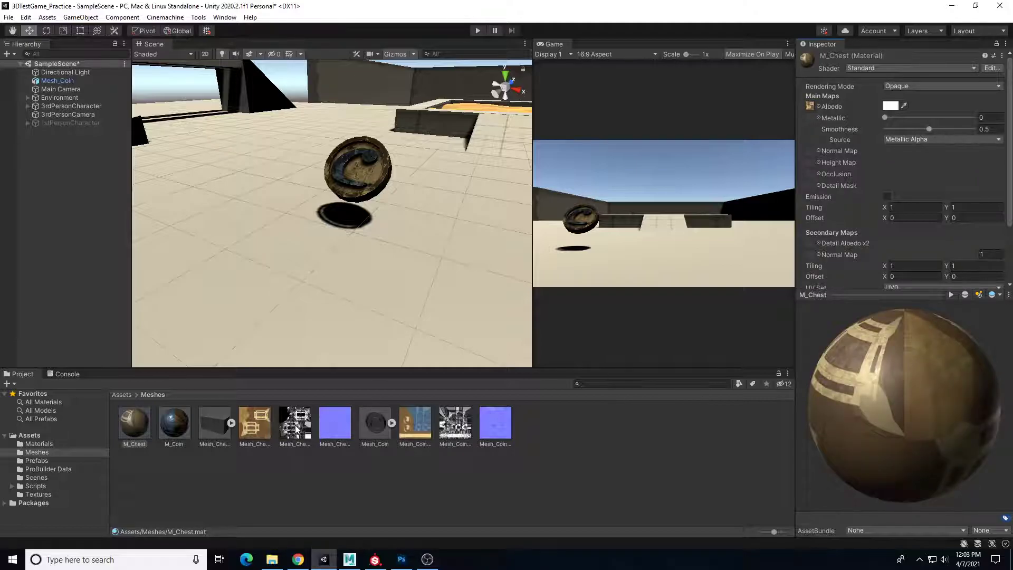
left_click_drag(293, 428, 787, 277)
left_click_drag(812, 119, 812, 119)
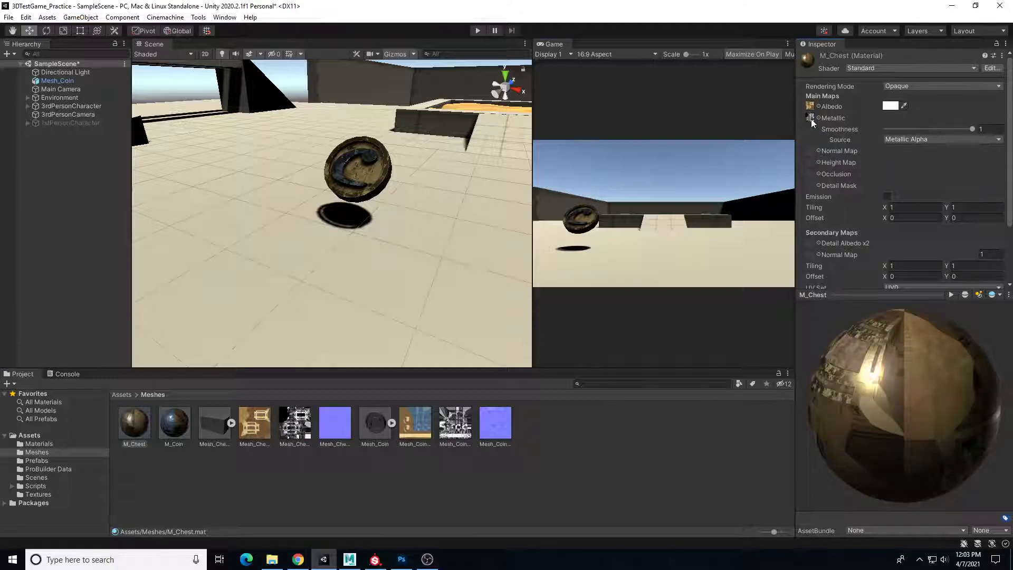
Assign the chest's Normal texture to M_Chest's Normal Map and mark the texture as a normal map.
left_click(307, 432)
left_click(138, 424)
left_click_drag(336, 427, 809, 151)
left_click(986, 173)
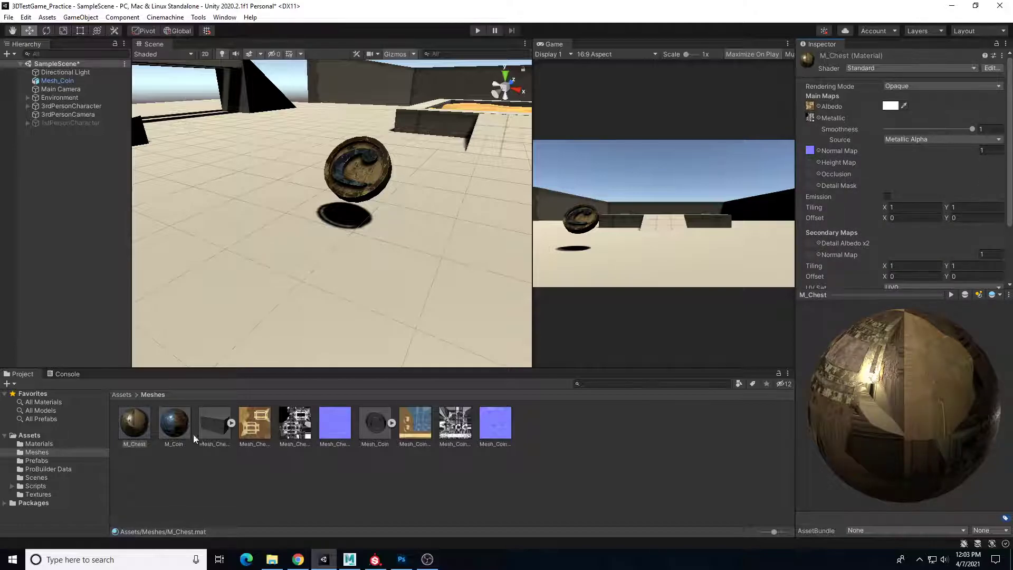
Place the Mesh_Chest model in the scene beside the coin and set its Y rotation to 90.
scroll(337, 325, "down", 4)
middle_click_drag(394, 264, 299, 240)
left_click_drag(220, 437, 752, 164)
key("e")
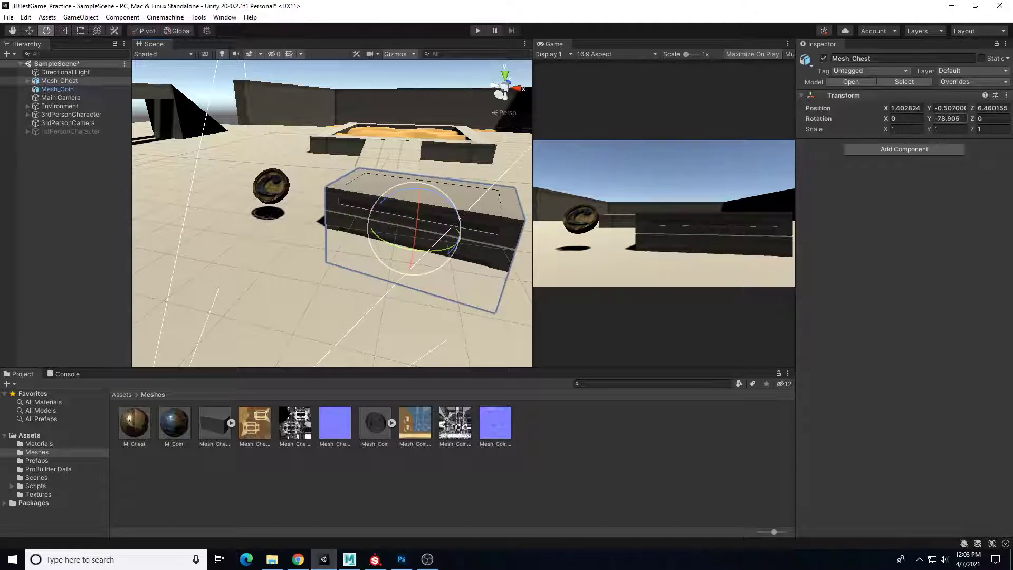
type("90")
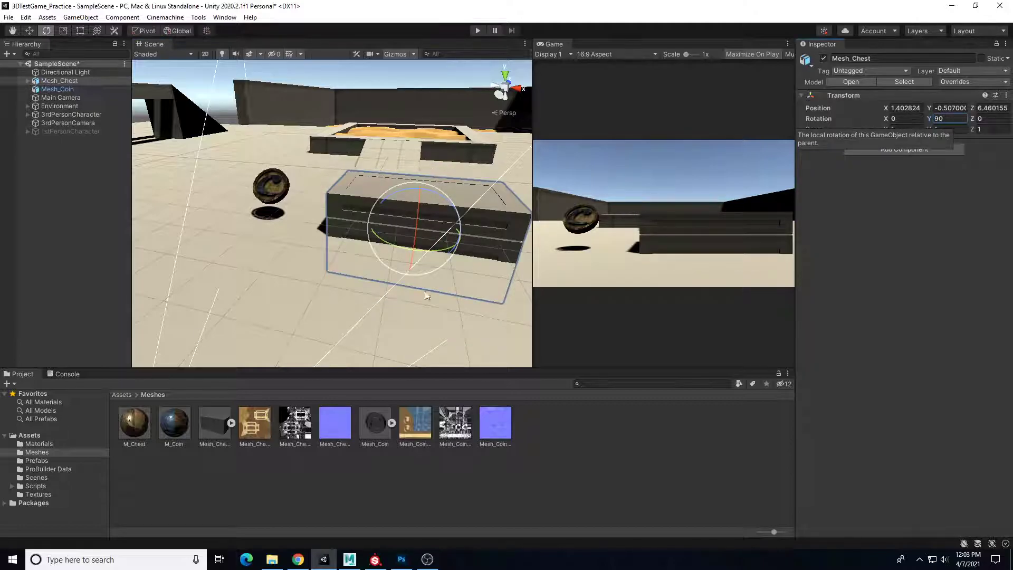
Raise the chest out of the floor to a Y position of about 0.6 and scale it to 0.75 on all axes.
left_click_drag(389, 246, 312, 214, "alt")
key("w")
left_click_drag(338, 182, 353, 137)
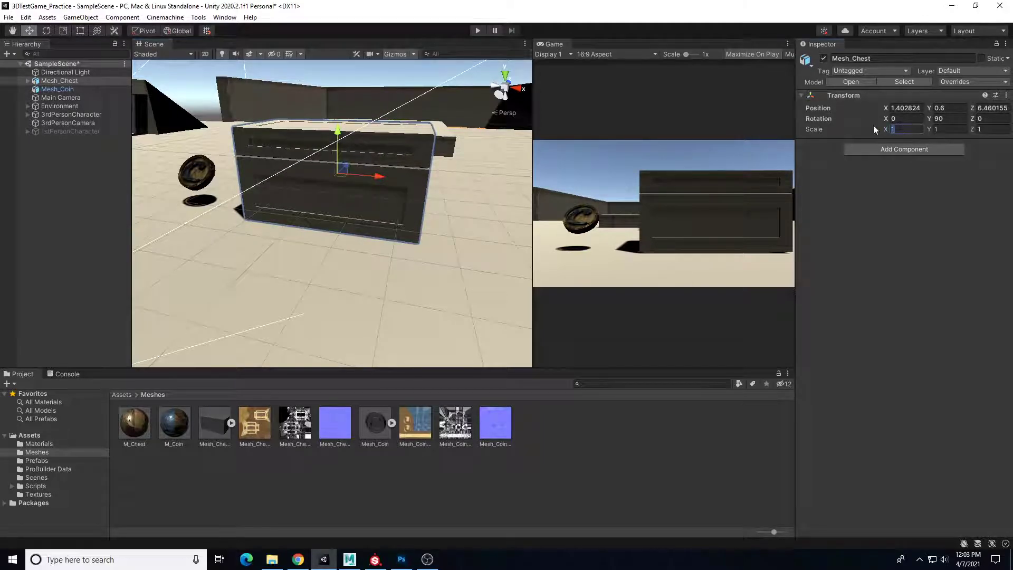
type("0.75")
key("Tab")
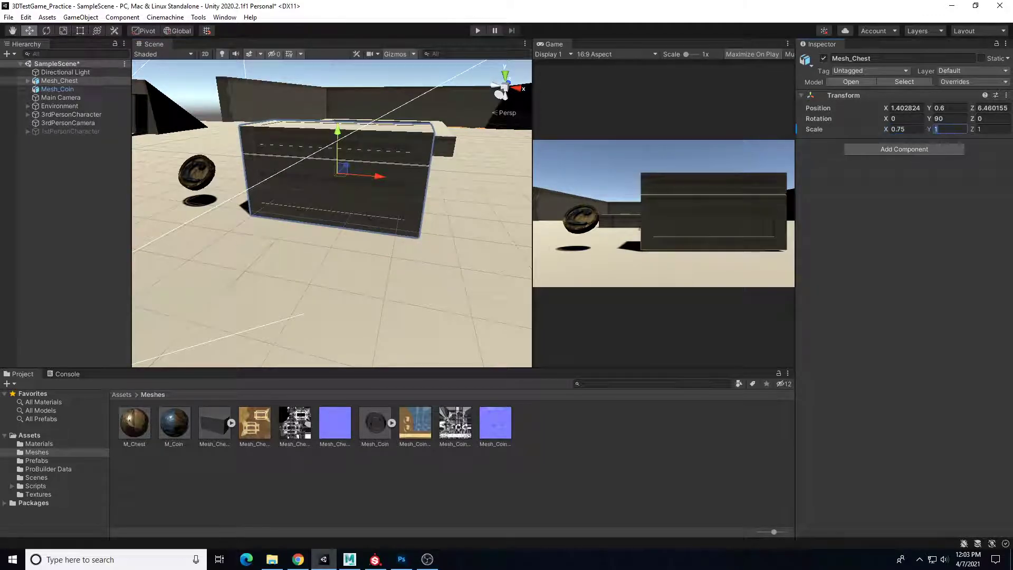
type(".75")
key("Tab")
type(".75")
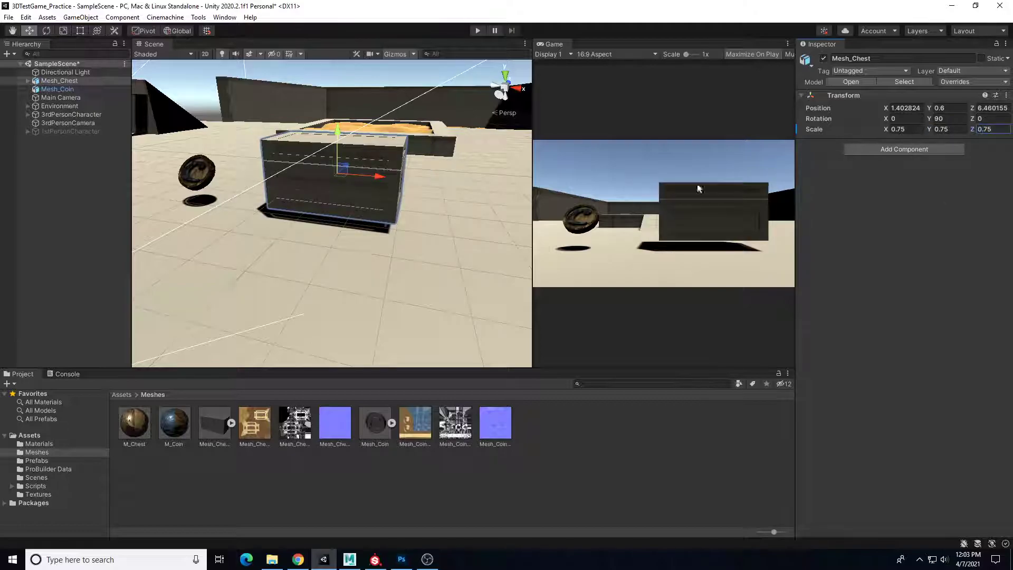
Lower the scaled chest onto the floor at a Y position of about 0.33.
scroll(316, 181, "up", 3)
left_click_drag(340, 126, 341, 135)
mouse_move(357, 249)
left_mouse_down("alt")
mouse_move(360, 260)
mouse_move(349, 259)
left_mouse_up("alt")
scroll(349, 259, "up", 2)
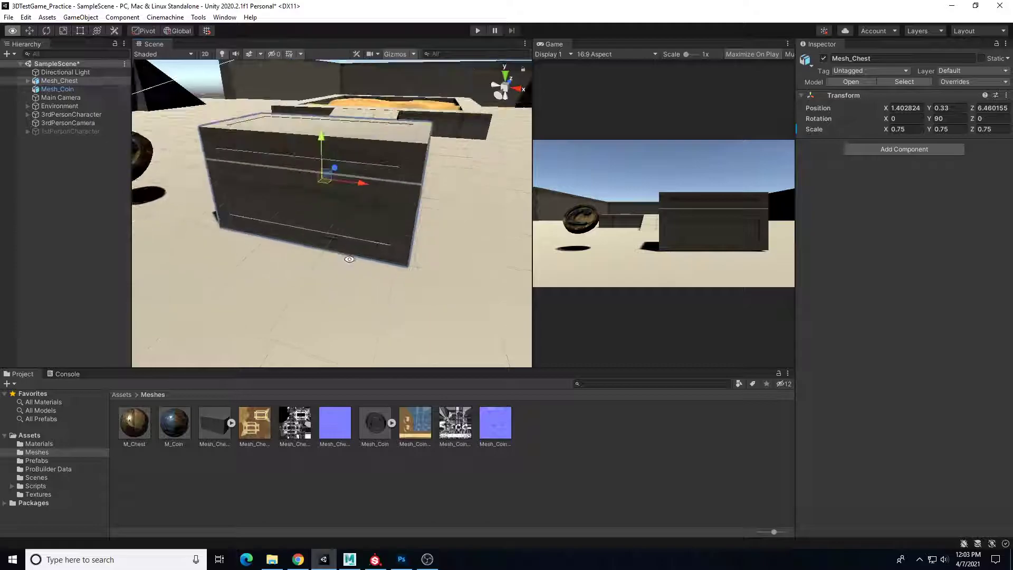
Apply the M_Chest material to both the base and the lid of the chest.
scroll(349, 259, "down", 3, "alt")
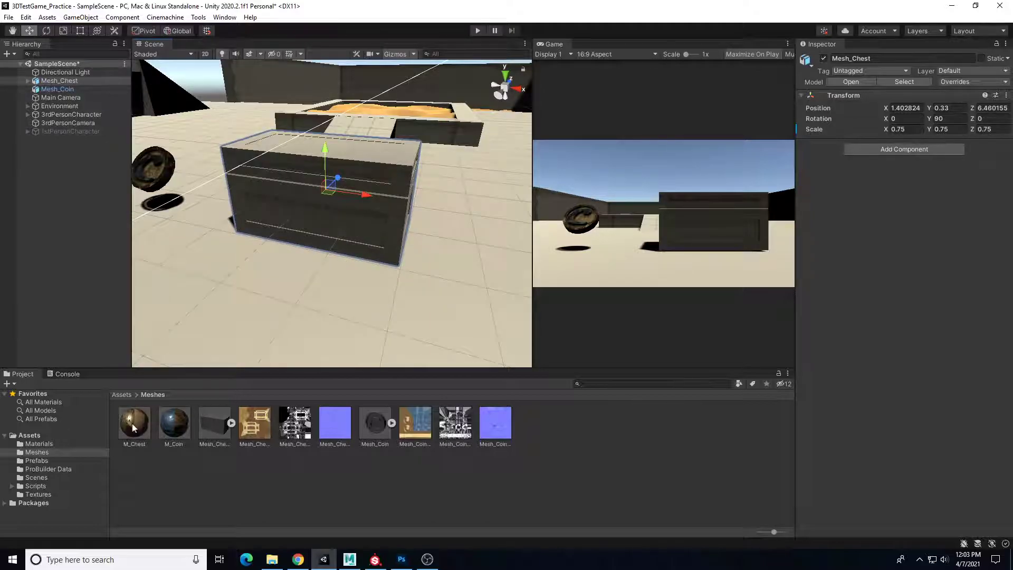
left_click_drag(133, 427, 361, 225)
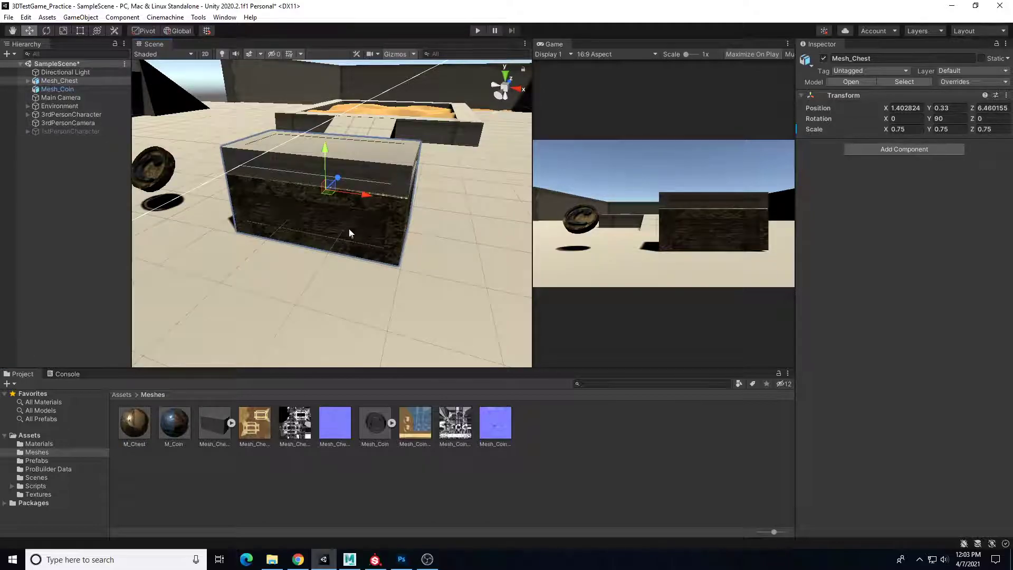
left_click_drag(141, 423, 373, 170)
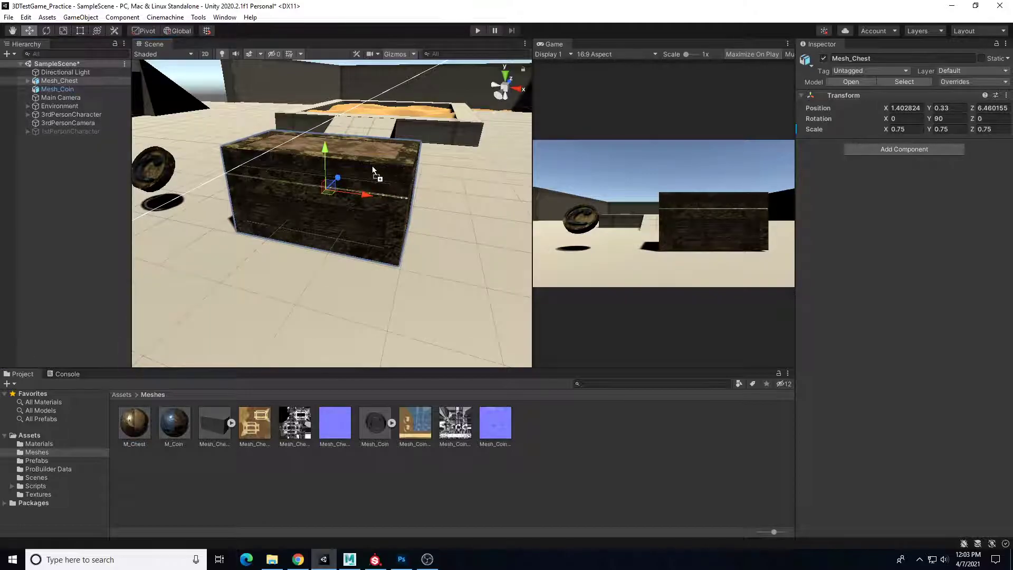
Set M_Chest's Smoothness to 1 and check the chest's lid and front surfaces up close.
scroll(359, 205, "up", 5)
left_click_drag(359, 205, 501, 274, "alt")
left_click(142, 422)
mouse_move(970, 129)
left_mouse_down()
mouse_move(861, 136)
mouse_move(985, 136)
left_mouse_up()
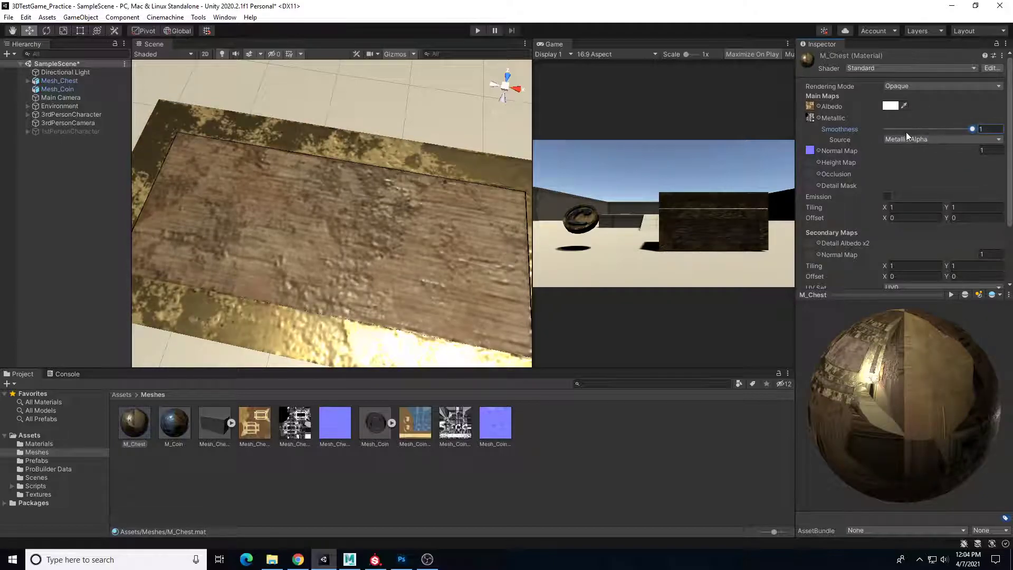
left_click_drag(448, 258, 459, 206, "alt")
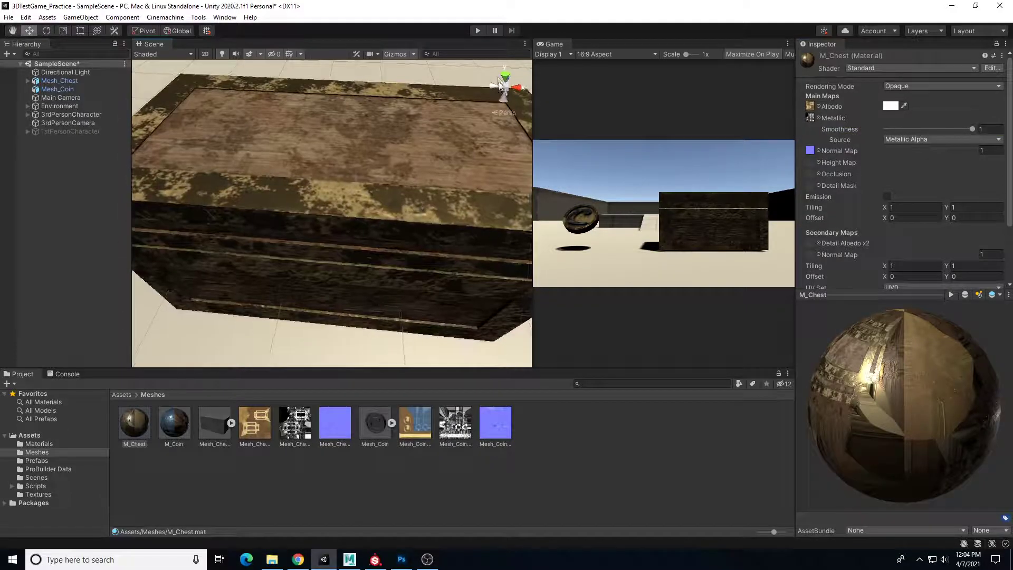
Play the scene, move and jump around the chest and coin to examine them in the game, and stop playing.
left_click(477, 30)
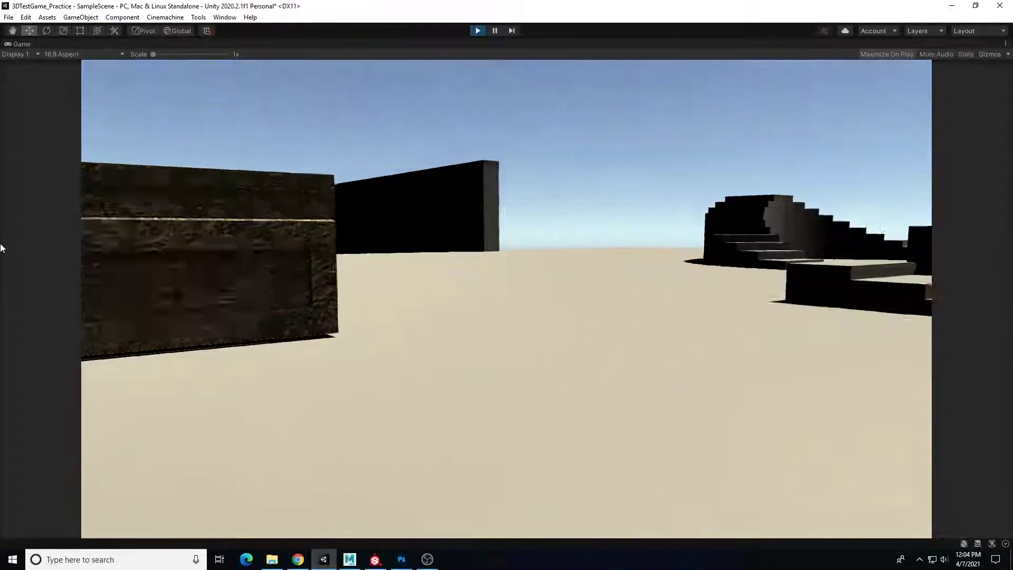
key("w")
key("a")
key("s")
key("d")
key("d")
key("space")
key("space")
key("space")
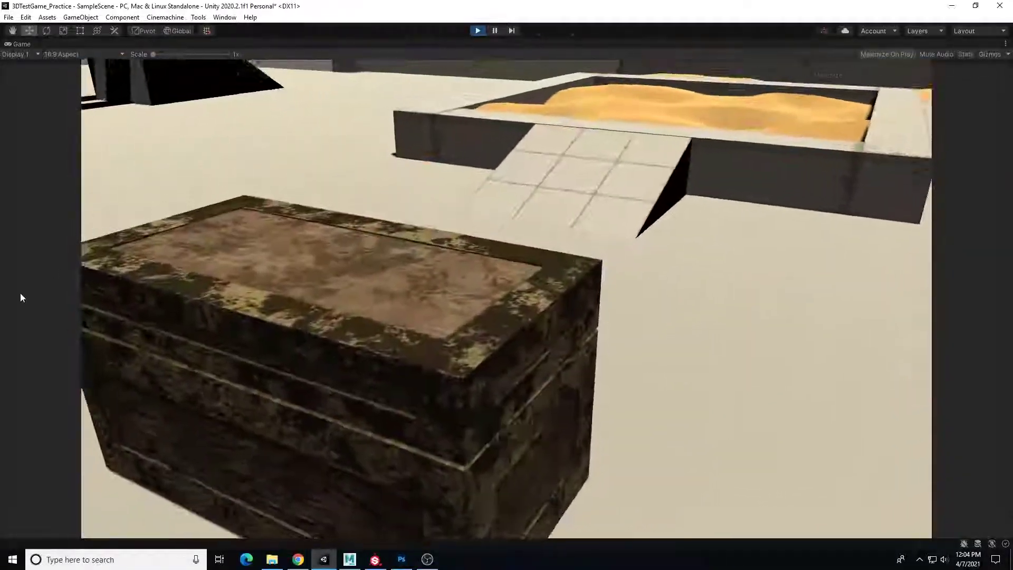
key("d")
key("space")
key("s")
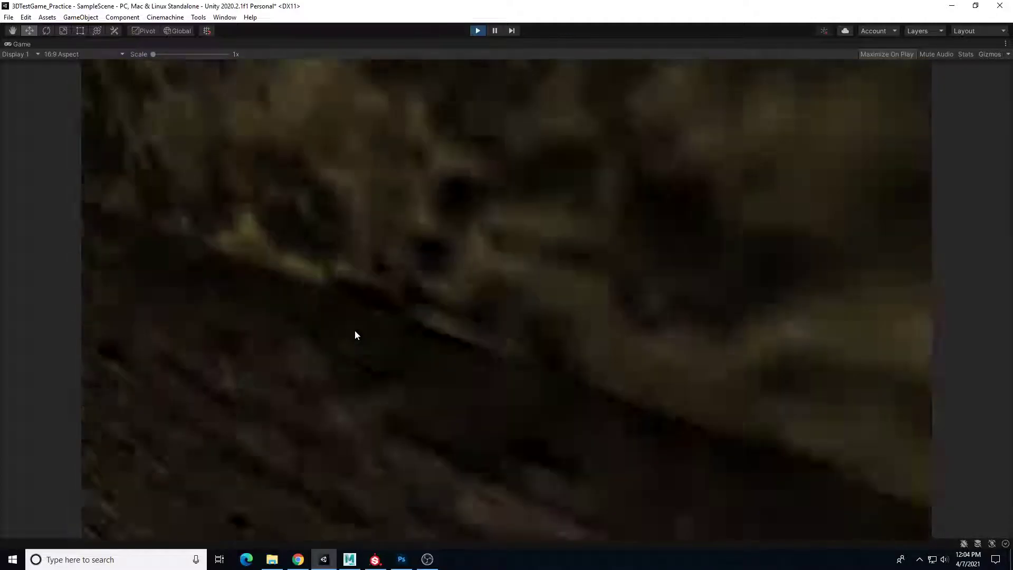
key("w")
key("s")
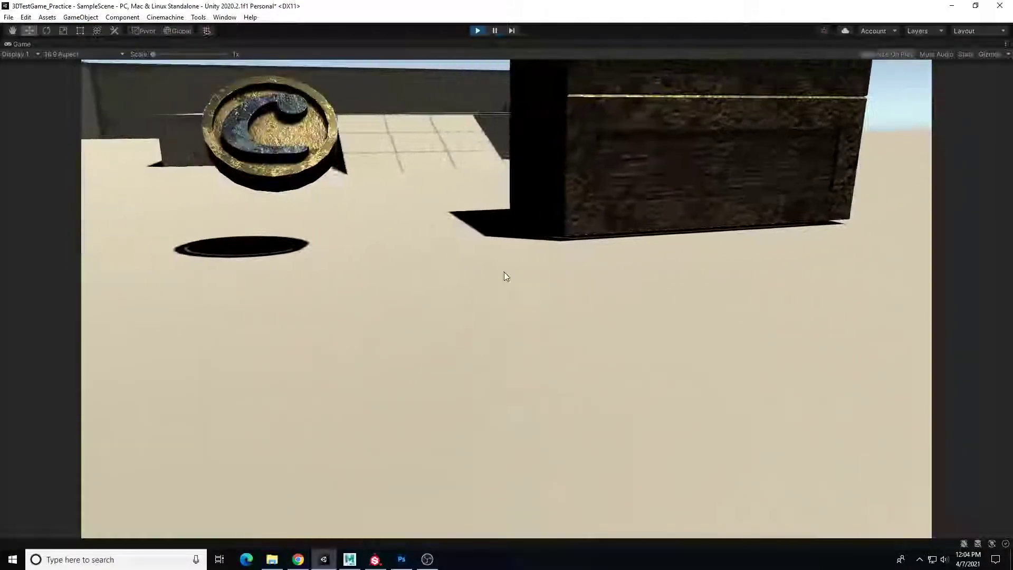
key("w")
key("s")
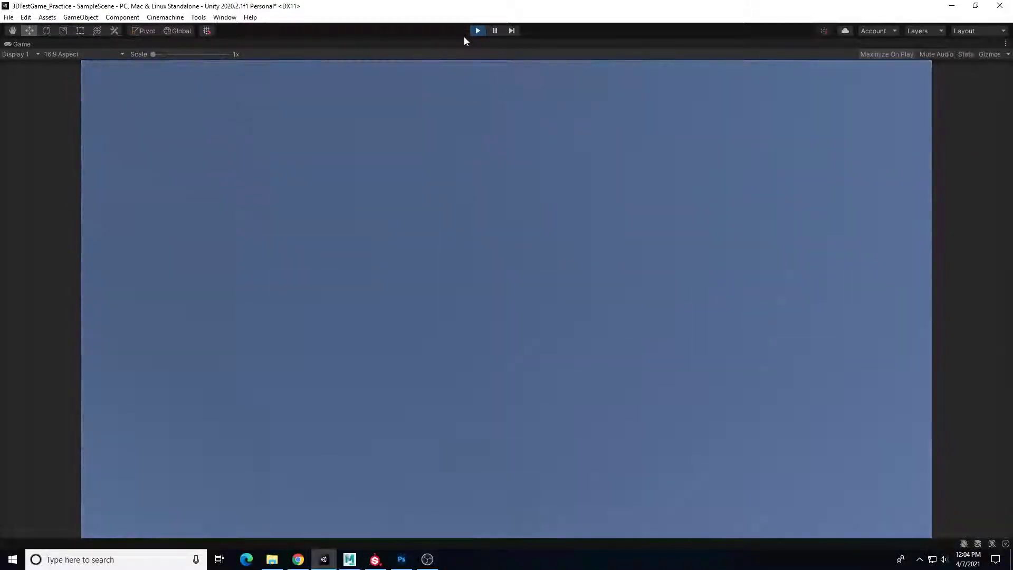
left_click(478, 31)
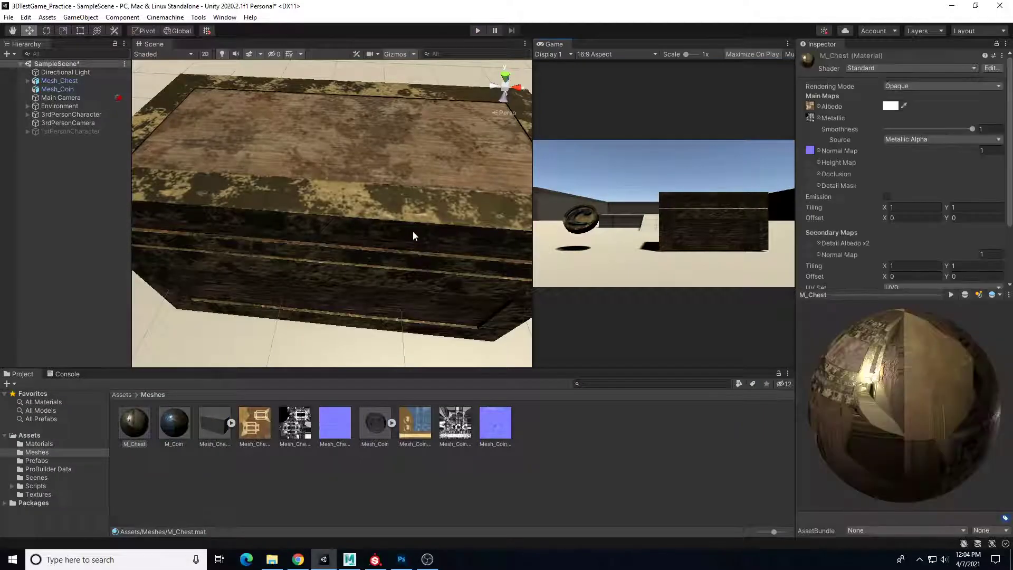
Add a Mesh Collider component to Mesh_Coin.
left_click(66, 90)
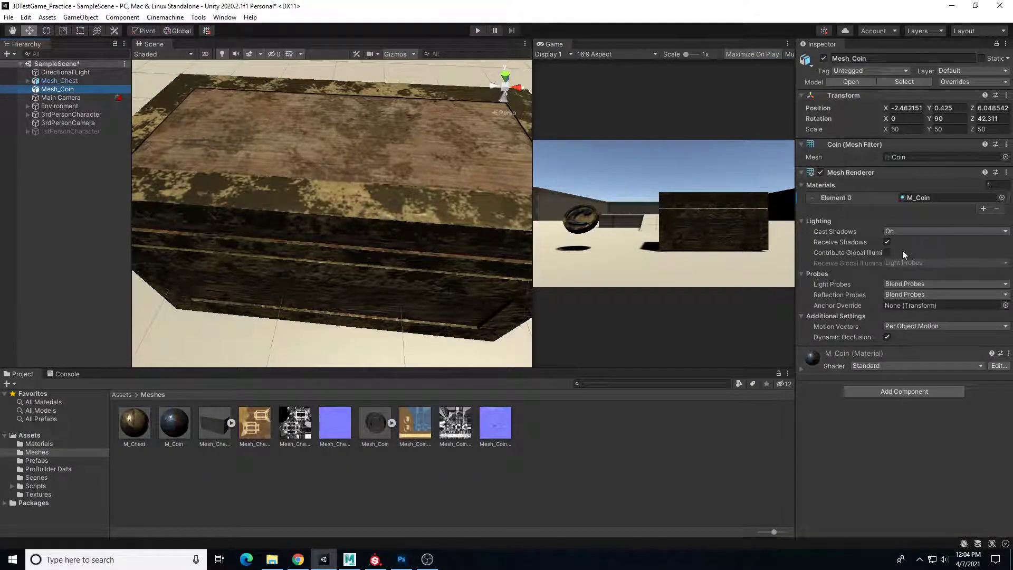
scroll(225, 163, "down", 3)
right_click_drag(416, 226, 385, 211)
key("a")
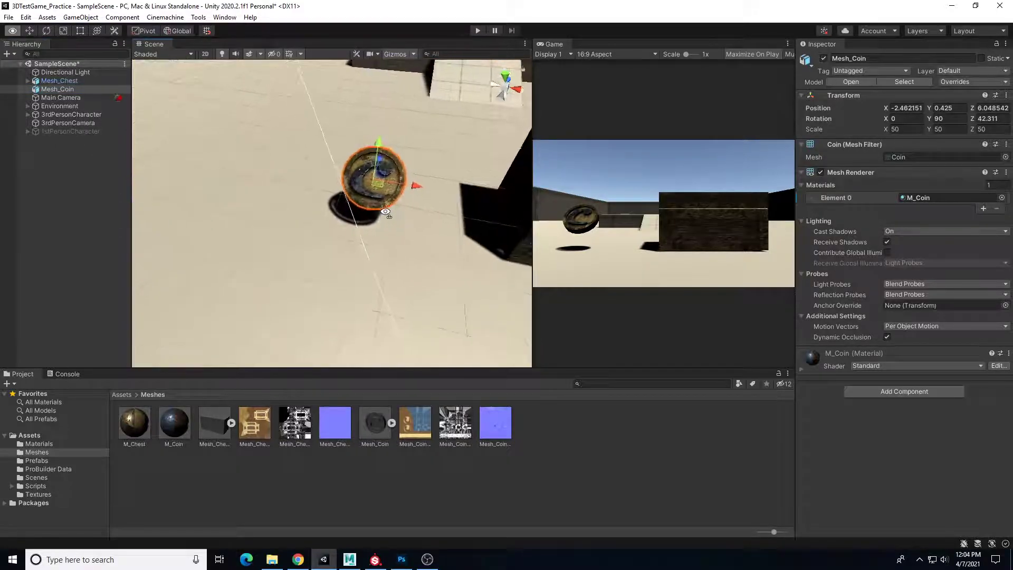
left_click(946, 395)
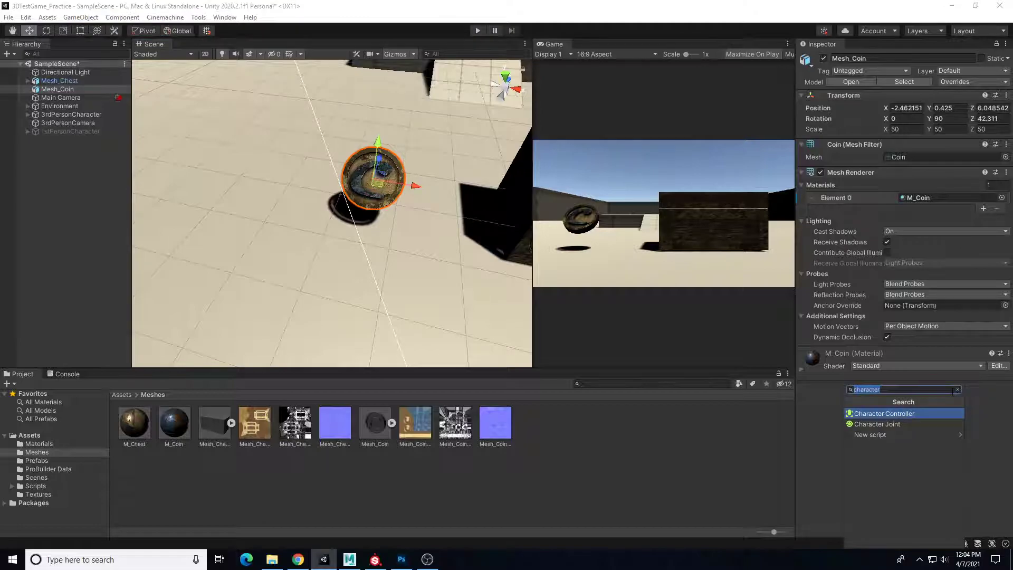
type("mesh")
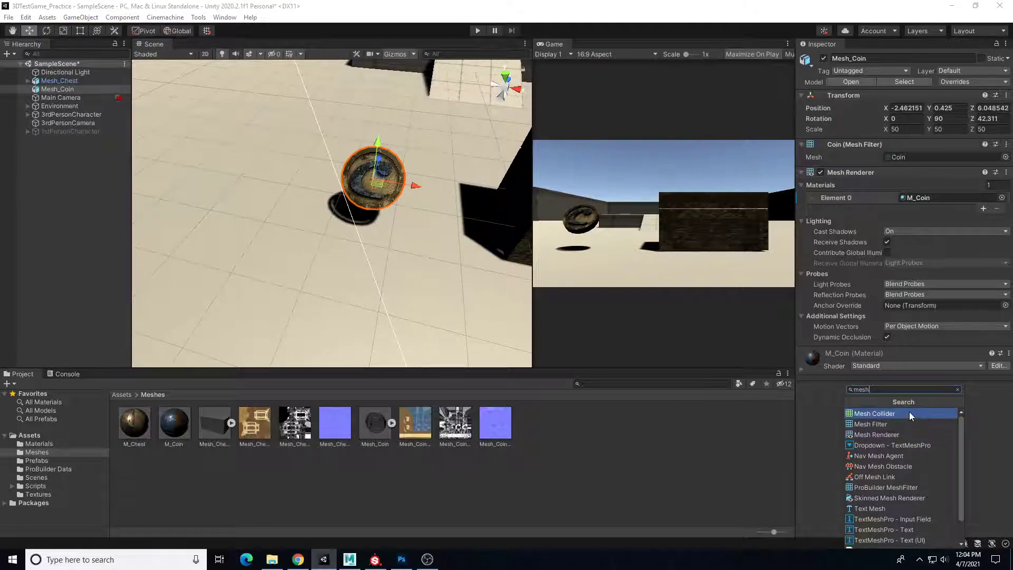
left_click(909, 413)
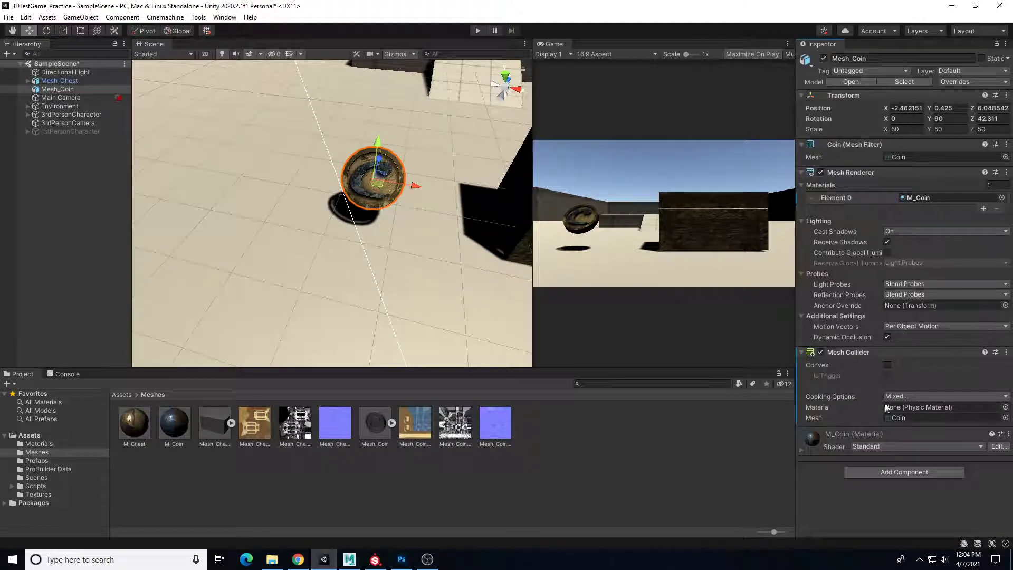
Add a Mesh Collider component to Mesh_Chest.
left_click(63, 81)
left_click(903, 152)
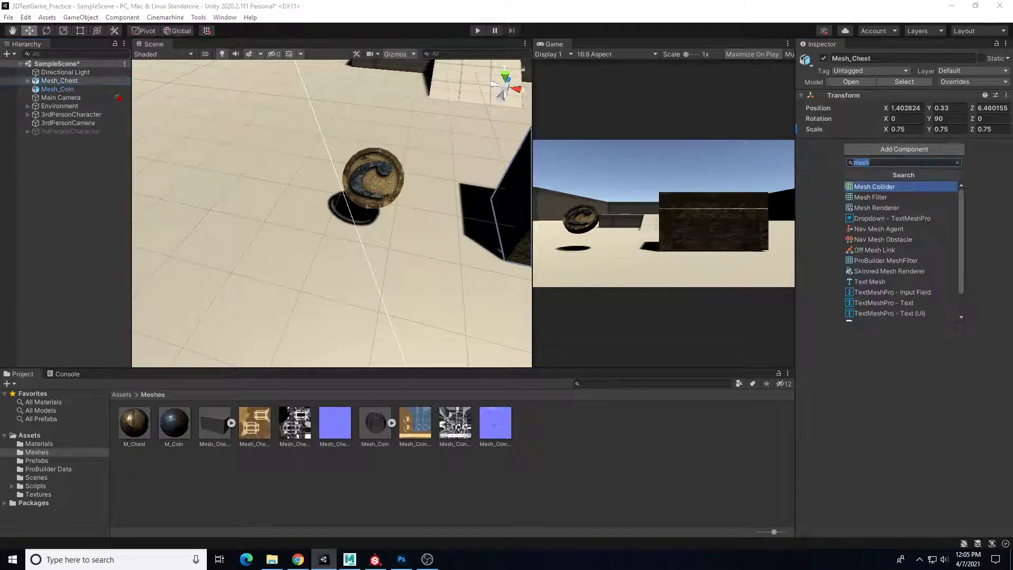
left_click(903, 188)
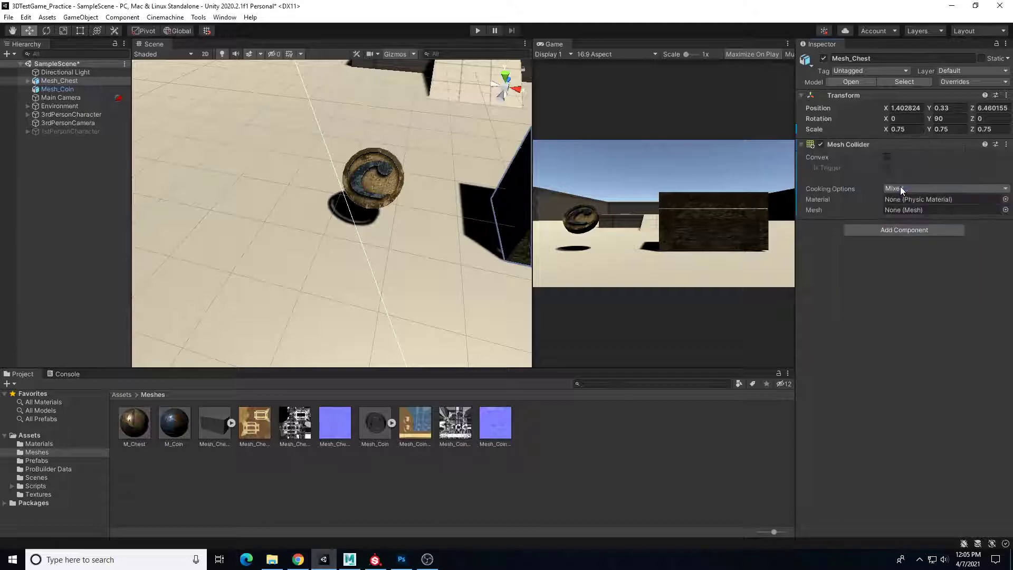
Play the scene to test the coin's and chest's collisions by walking into them and jumping at the chest, and stop playing.
left_click(478, 31)
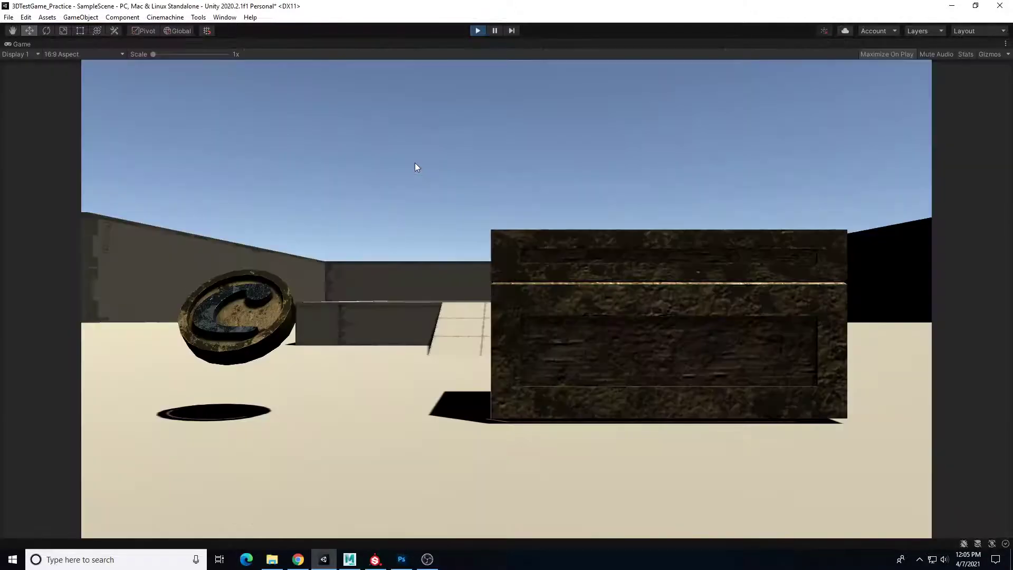
key("w")
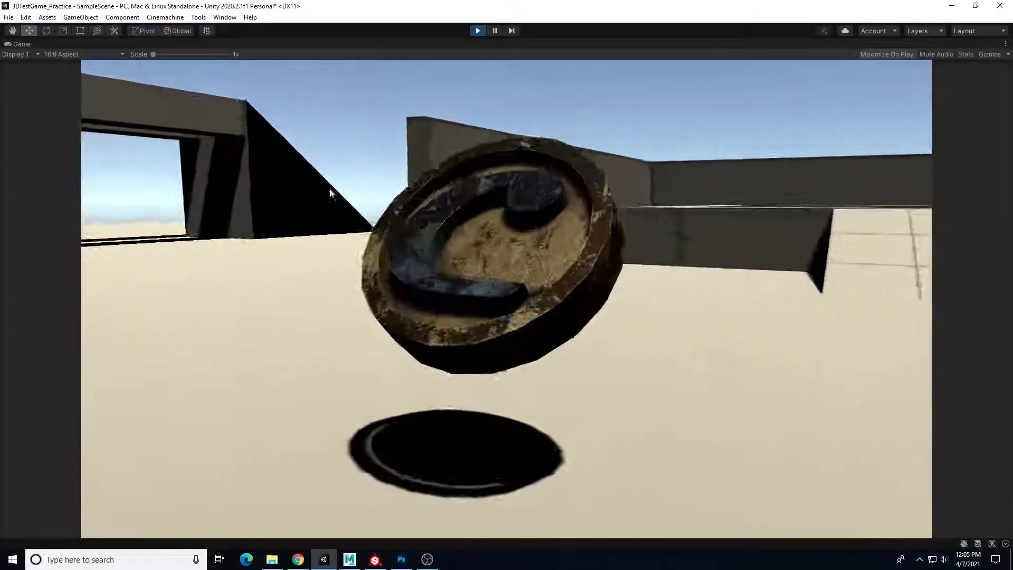
key("w")
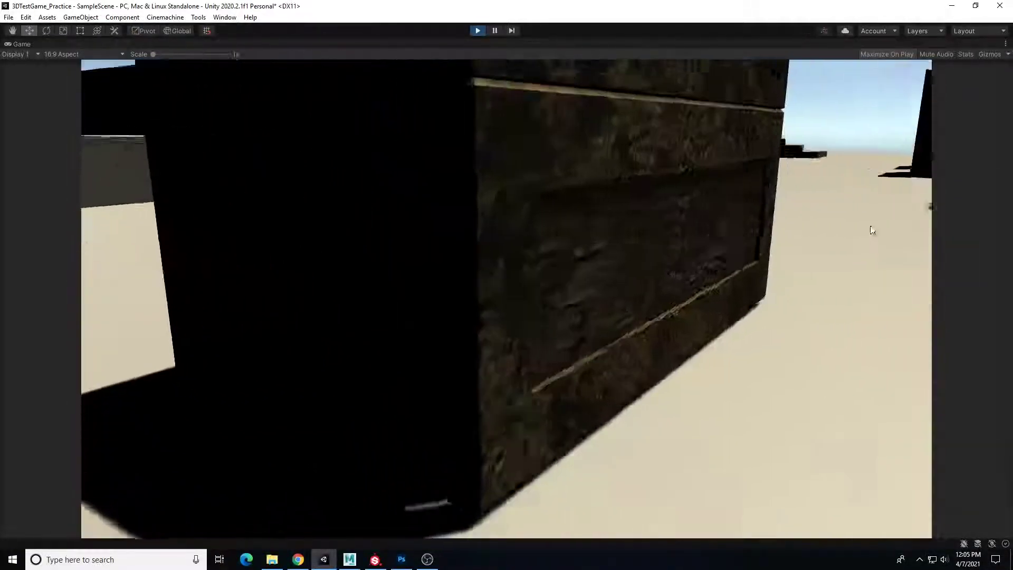
key("s")
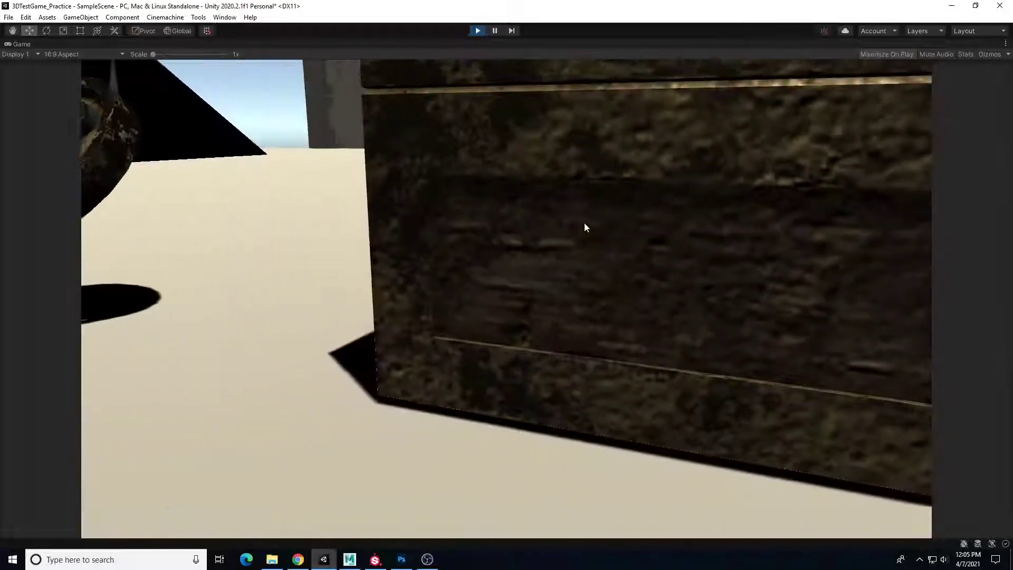
key("d")
key("space")
key("w")
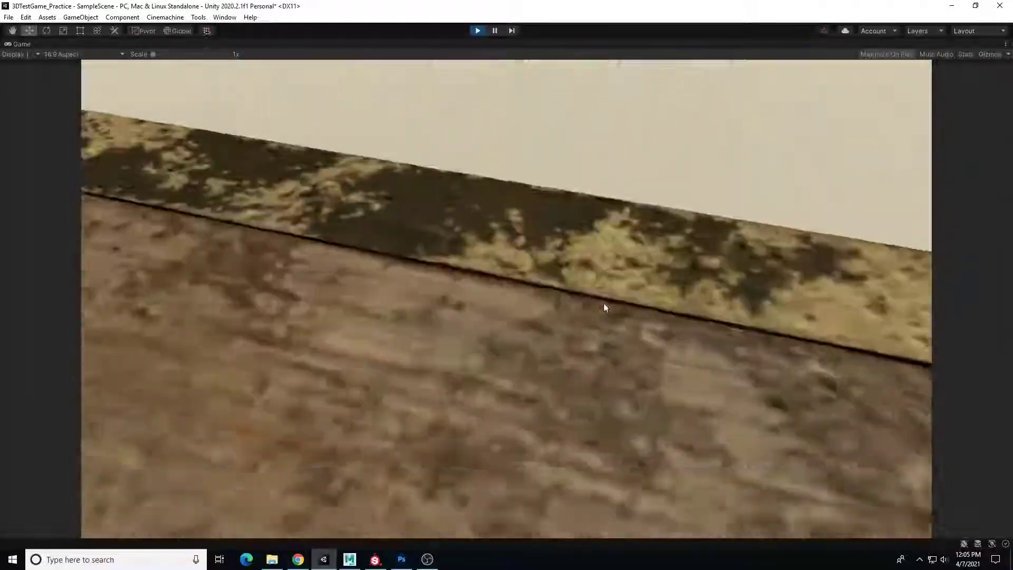
key("s")
key("s")
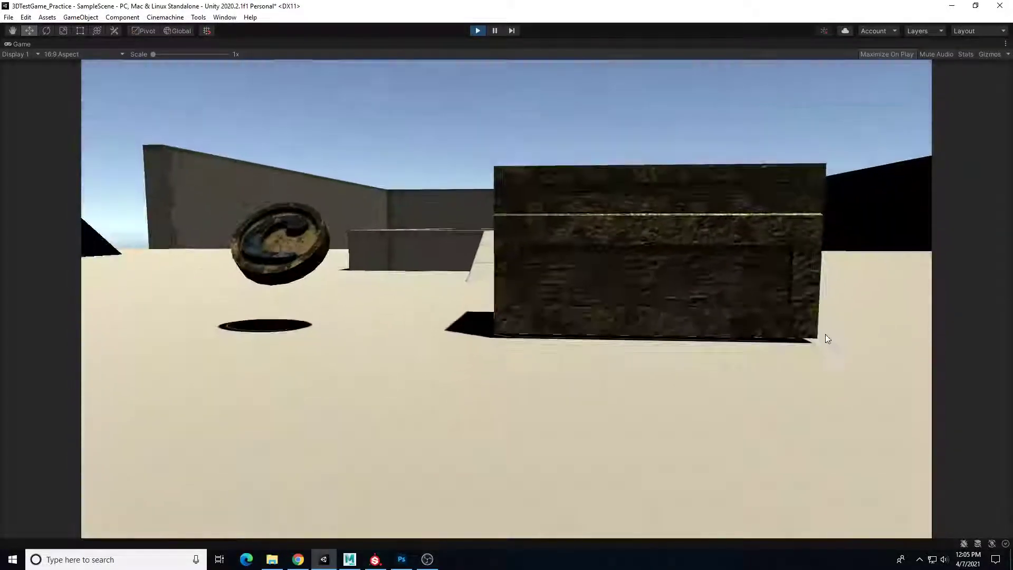
key("w")
key("w")
key("a")
key("d")
key("s")
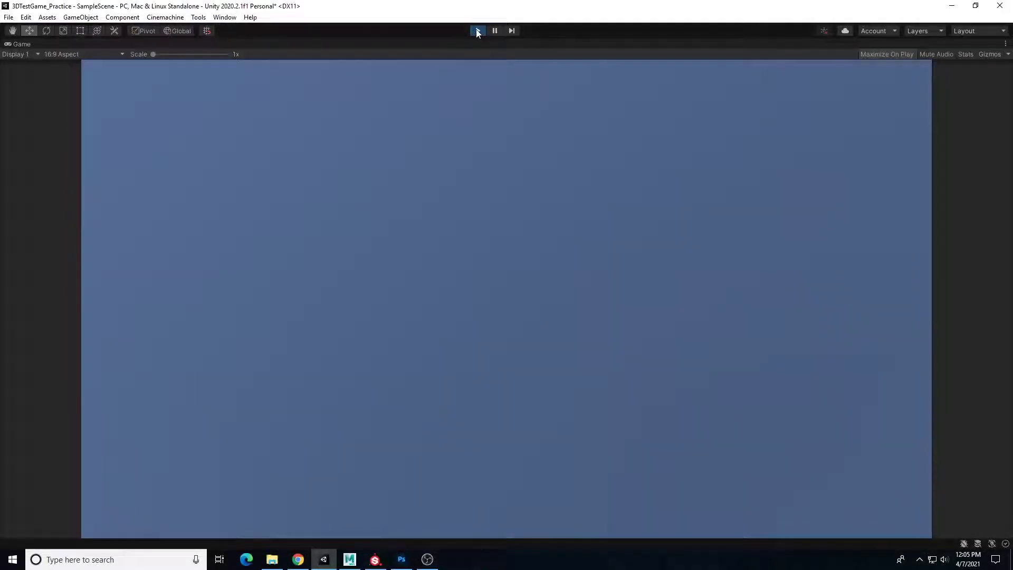
left_click(477, 33)
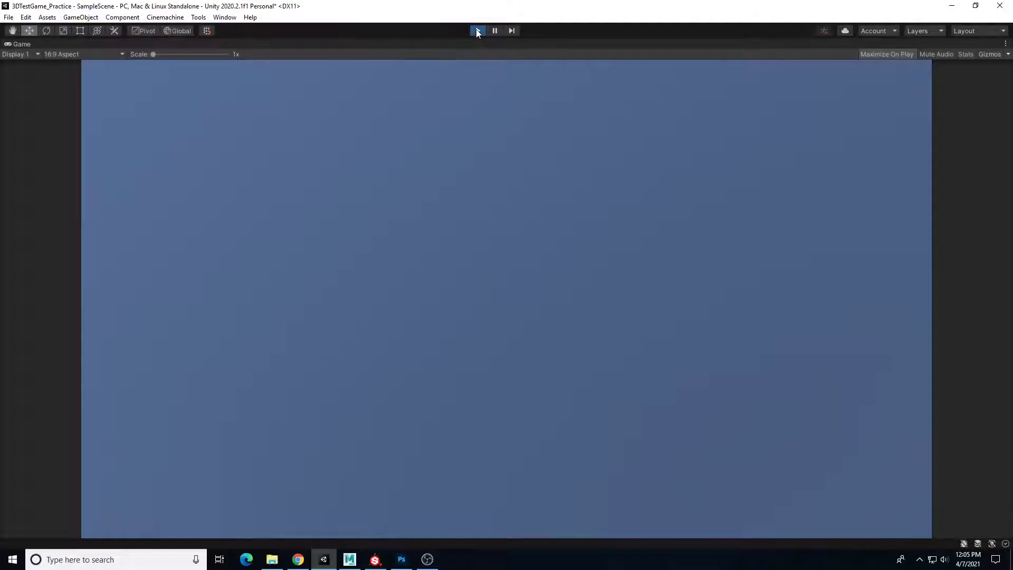
mouse_move(422, 174)
right_mouse_down()
mouse_move(411, 201)
mouse_move(492, 187)
mouse_move(403, 215)
mouse_move(438, 173)
mouse_move(429, 181)
right_mouse_up()
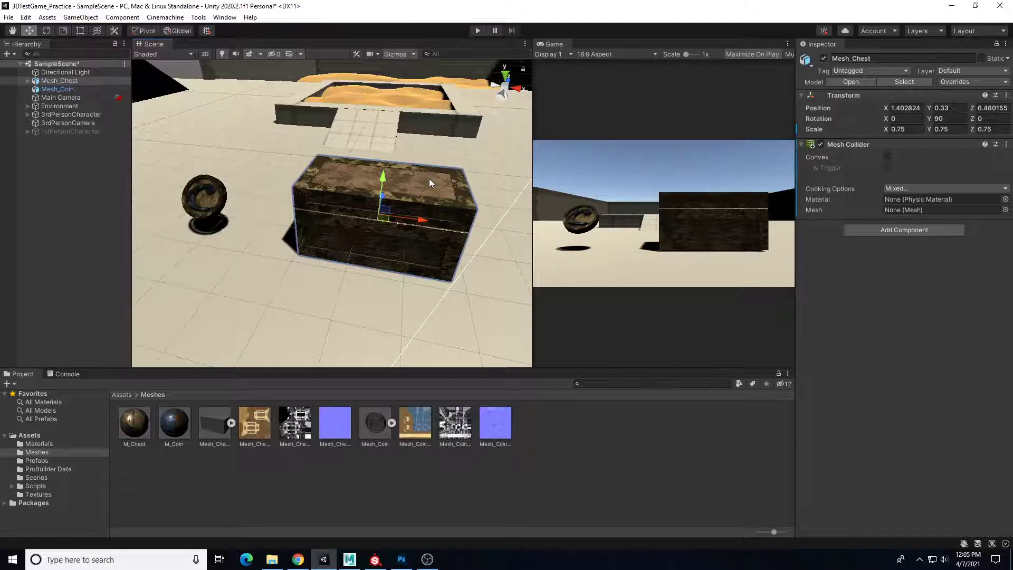